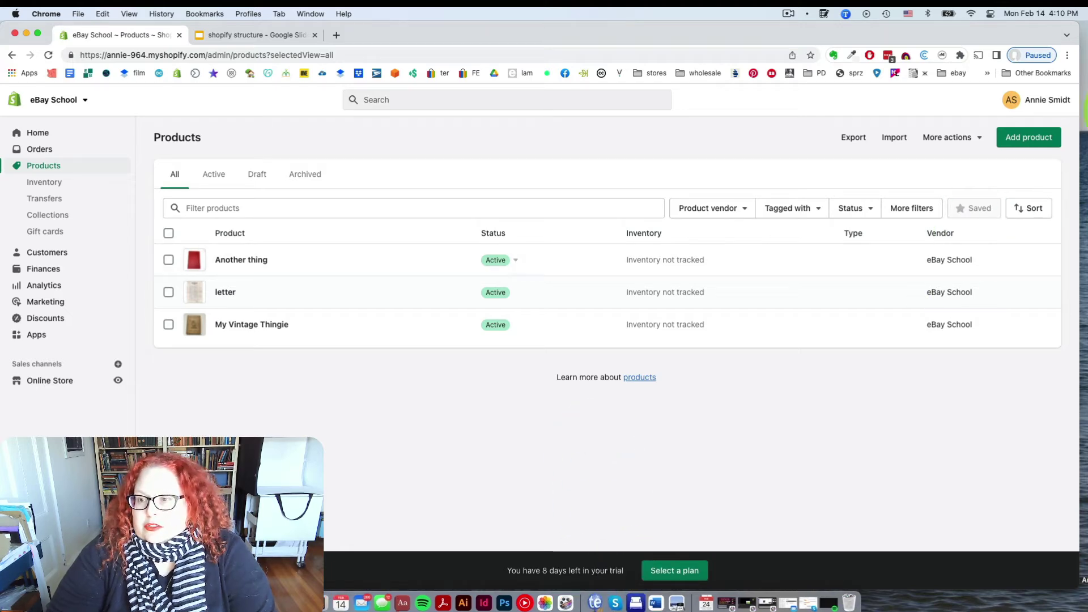
Start a new product and title it "Thing".
{"action": "left_click", "coordinate": [1024, 141]}
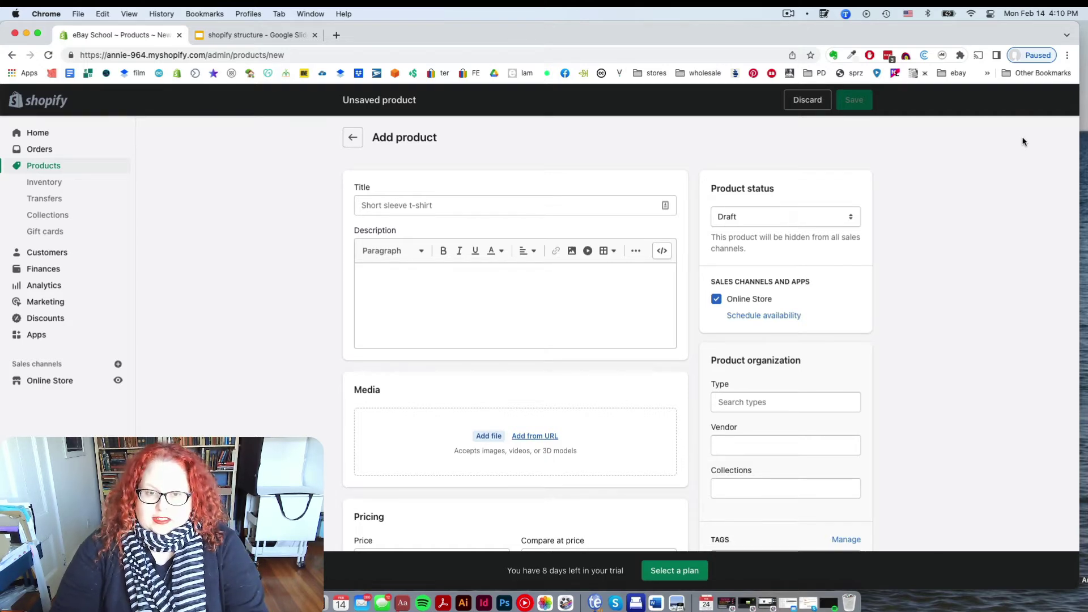
{"action": "left_click", "coordinate": [437, 206]}
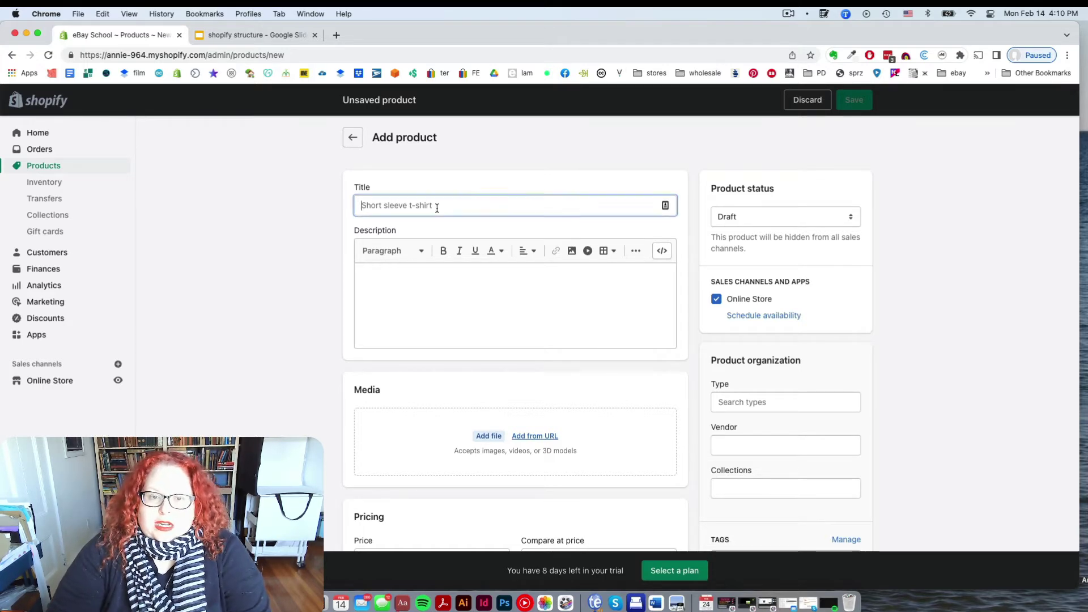
{"action": "type", "text": "Thing"}
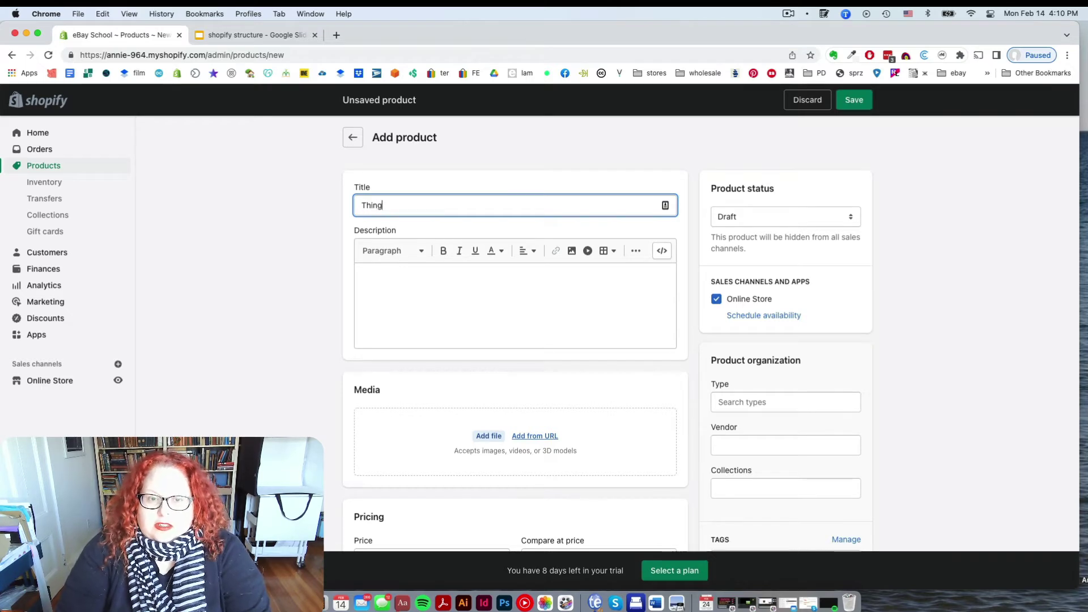
Enter "Thingie." as the product description and check it briefly in the HTML view.
{"action": "left_click", "coordinate": [390, 310]}
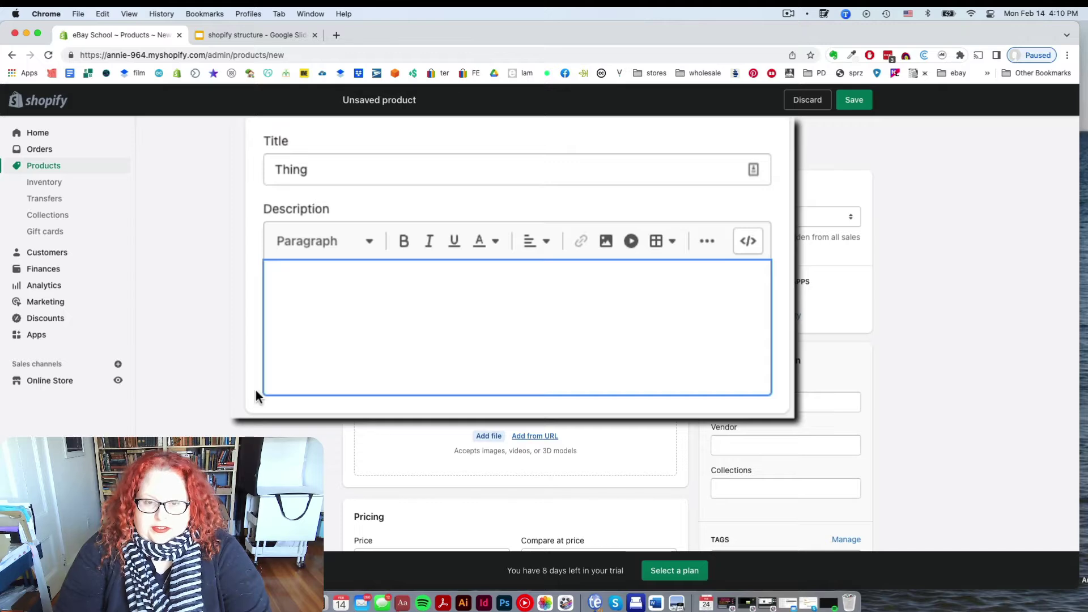
{"action": "type", "text": "Thingn"}
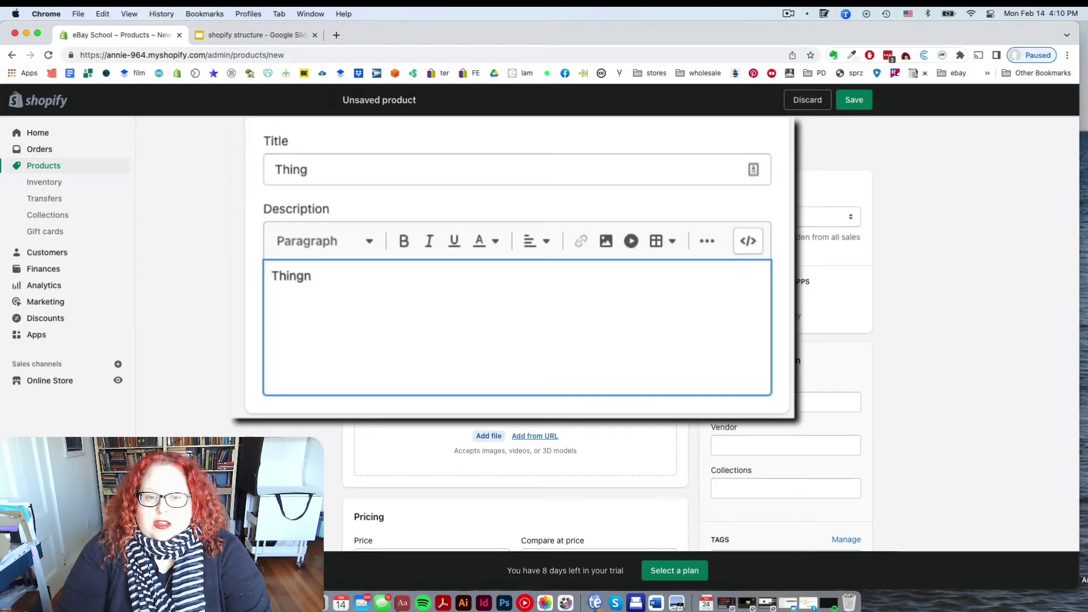
{"action": "key", "text": "BackSpace"}
{"action": "type", "text": "ie."}
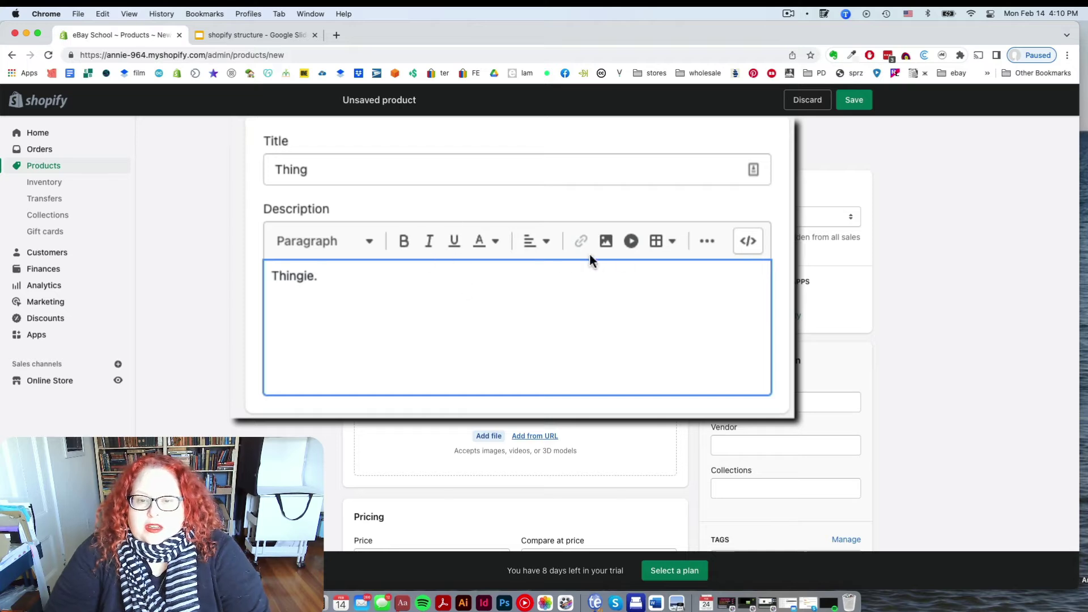
{"action": "left_click", "coordinate": [749, 252]}
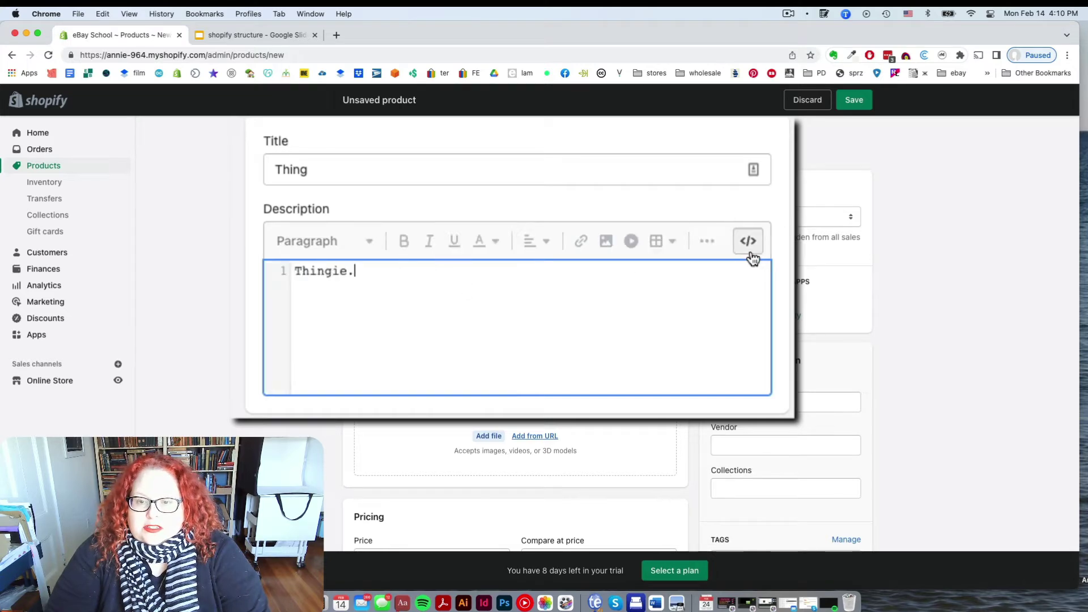
{"action": "left_click", "coordinate": [743, 248]}
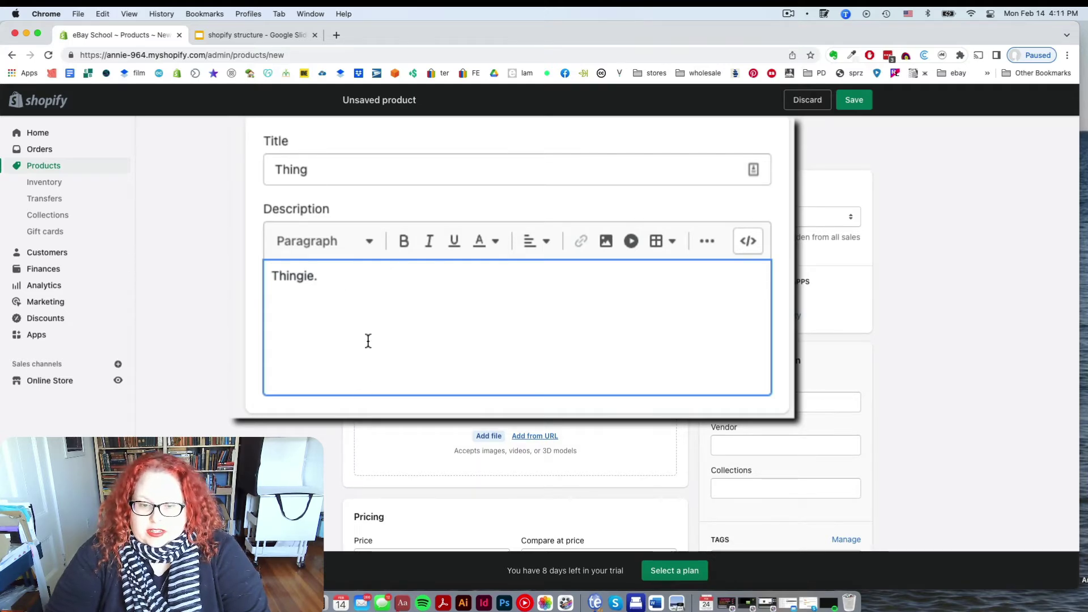
Upload all the images from the Desktop's shakespeare folder as the product's media.
{"action": "scroll", "coordinate": [368, 341], "scroll_direction": "down", "scroll_amount": 2}
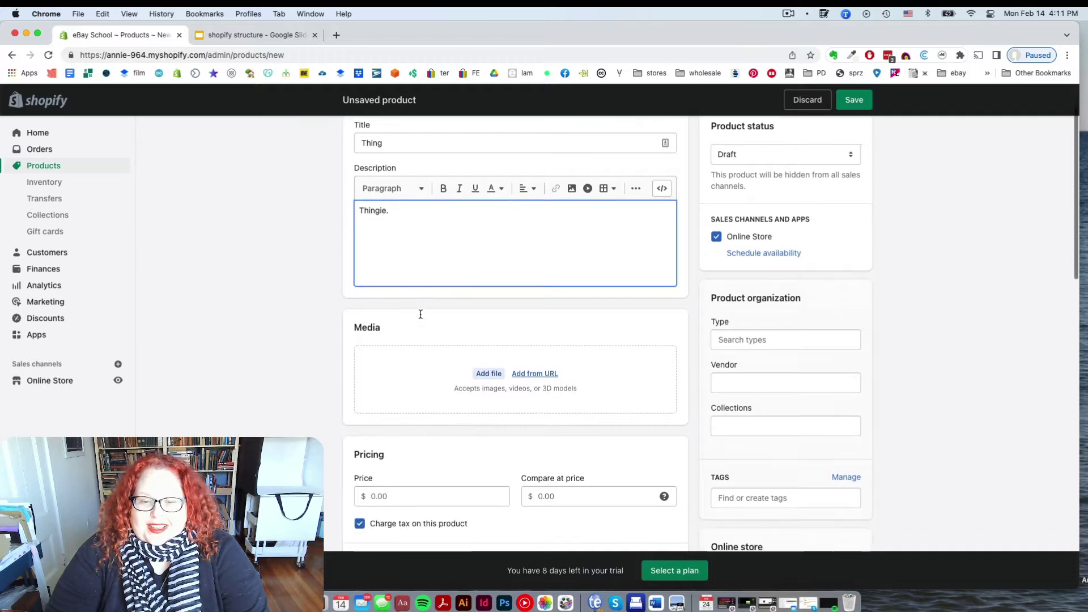
{"action": "scroll", "coordinate": [421, 314], "scroll_direction": "down", "scroll_amount": 2}
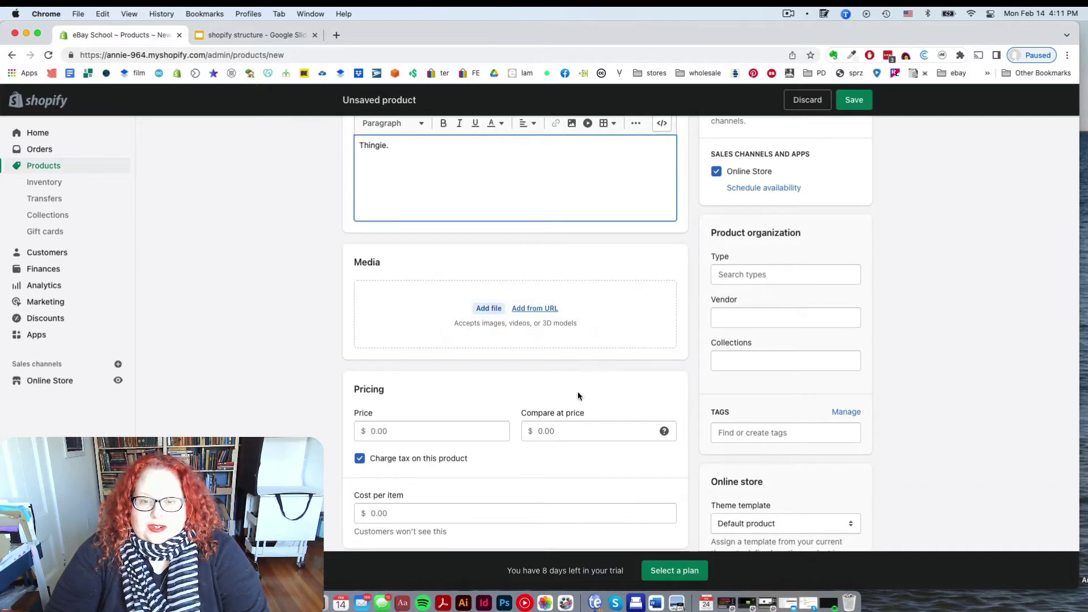
{"action": "left_click", "coordinate": [485, 310]}
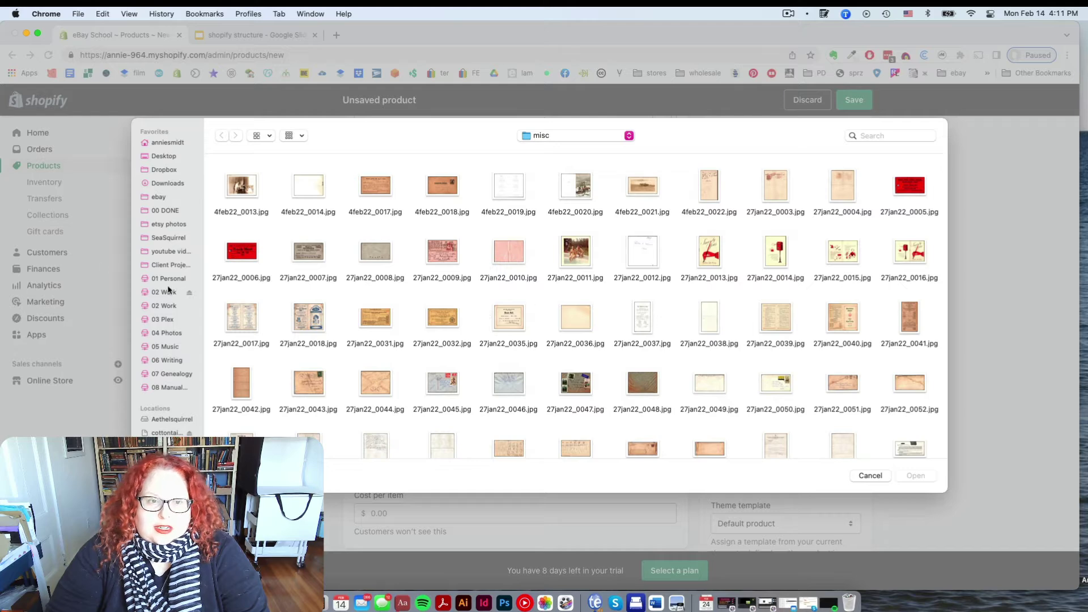
{"action": "left_click", "coordinate": [164, 169]}
{"action": "left_click", "coordinate": [168, 157]}
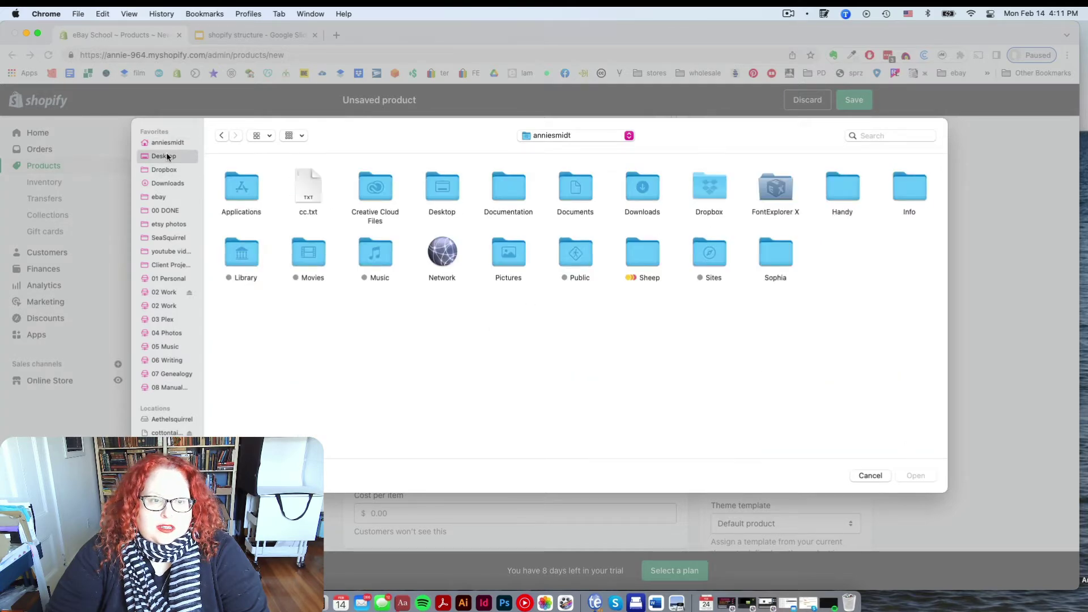
{"action": "key", "text": "s"}
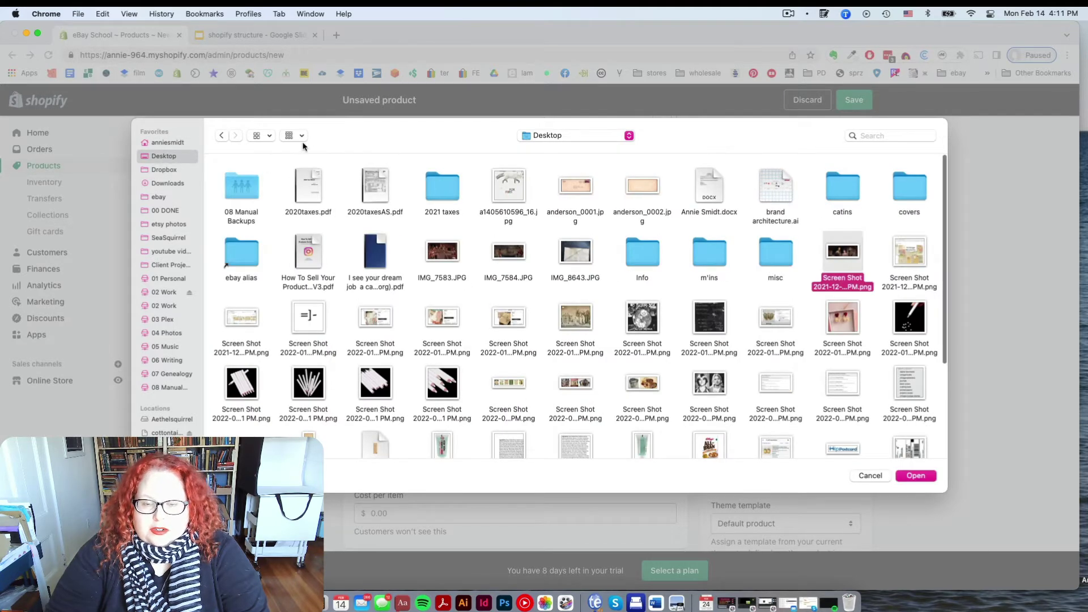
{"action": "key", "text": "h"}
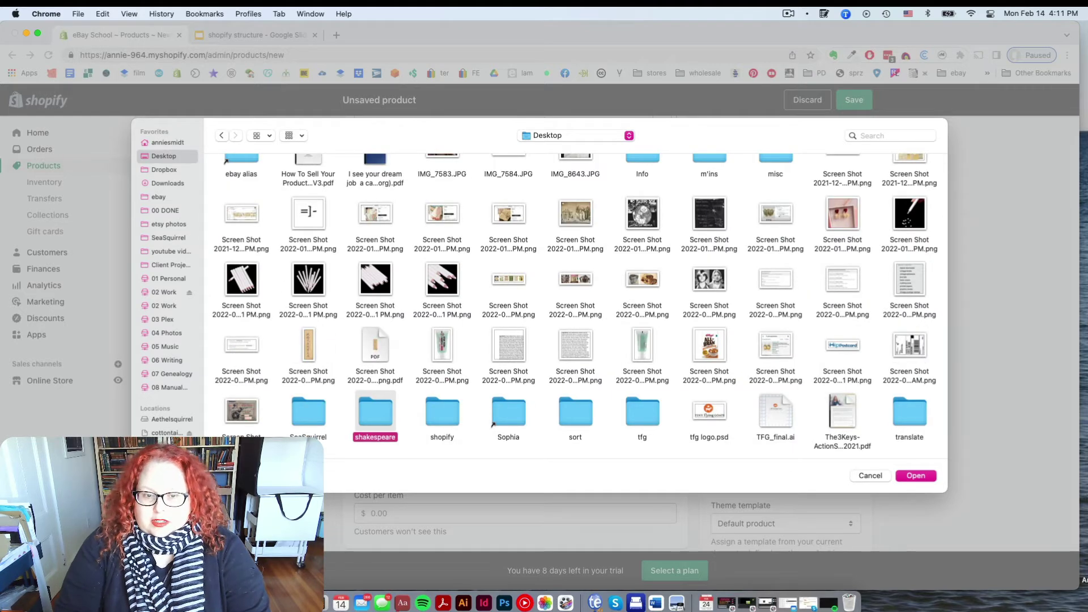
{"action": "double_click", "coordinate": [369, 410]}
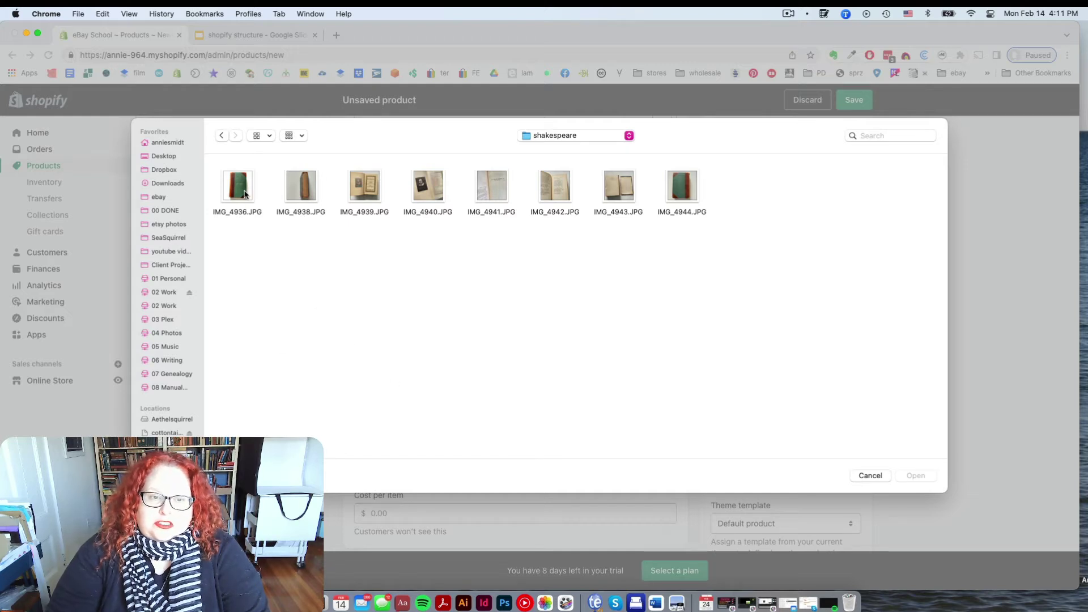
{"action": "key", "text": "super+a"}
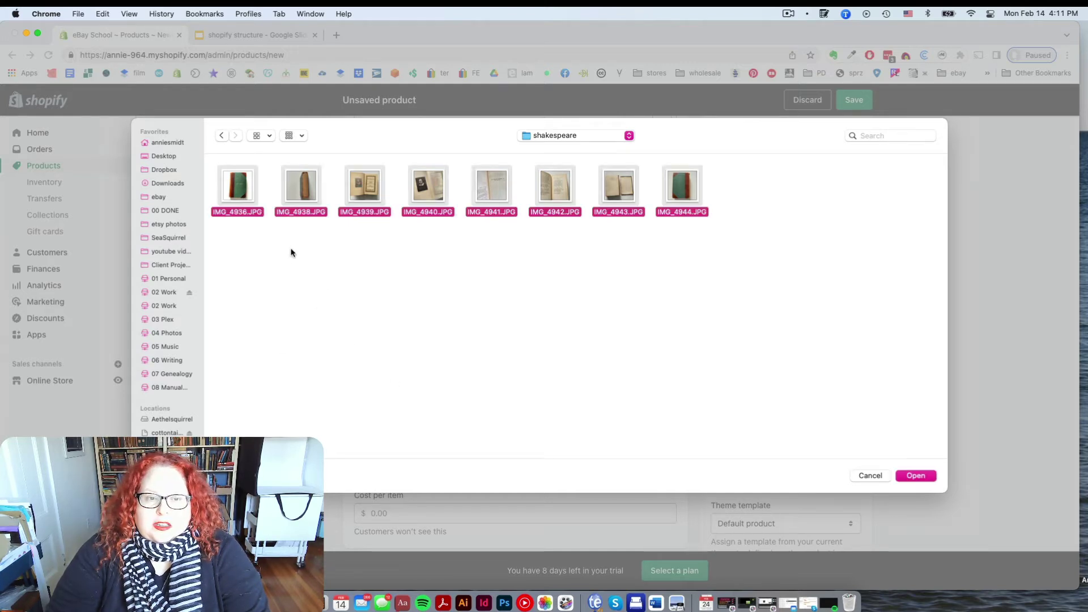
{"action": "left_click", "coordinate": [915, 476]}
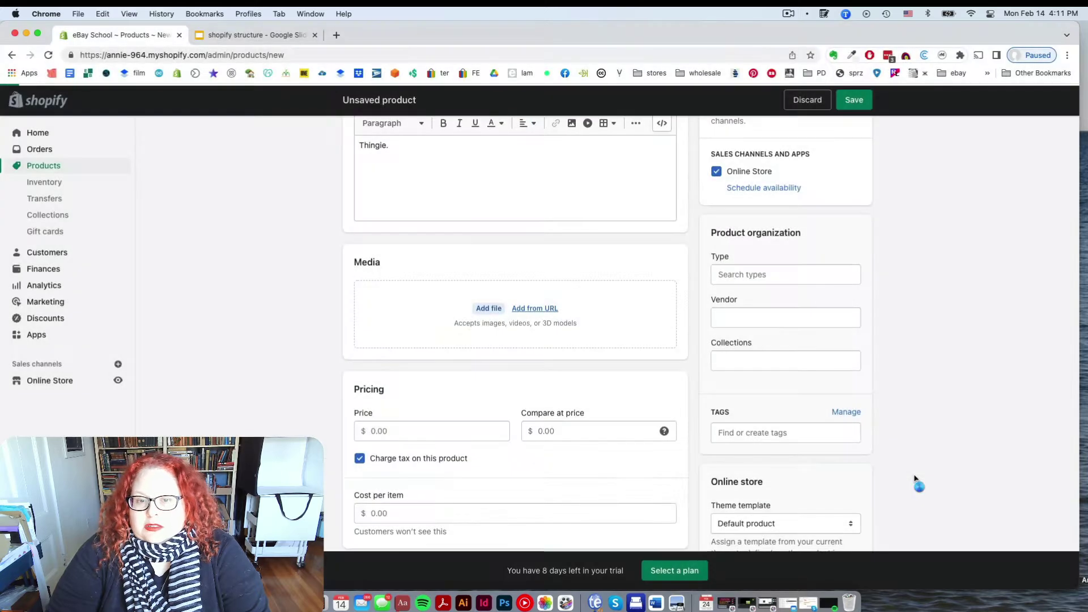
Set the product's price to $20.00.
{"action": "scroll", "coordinate": [492, 356], "scroll_direction": "down", "scroll_amount": 1}
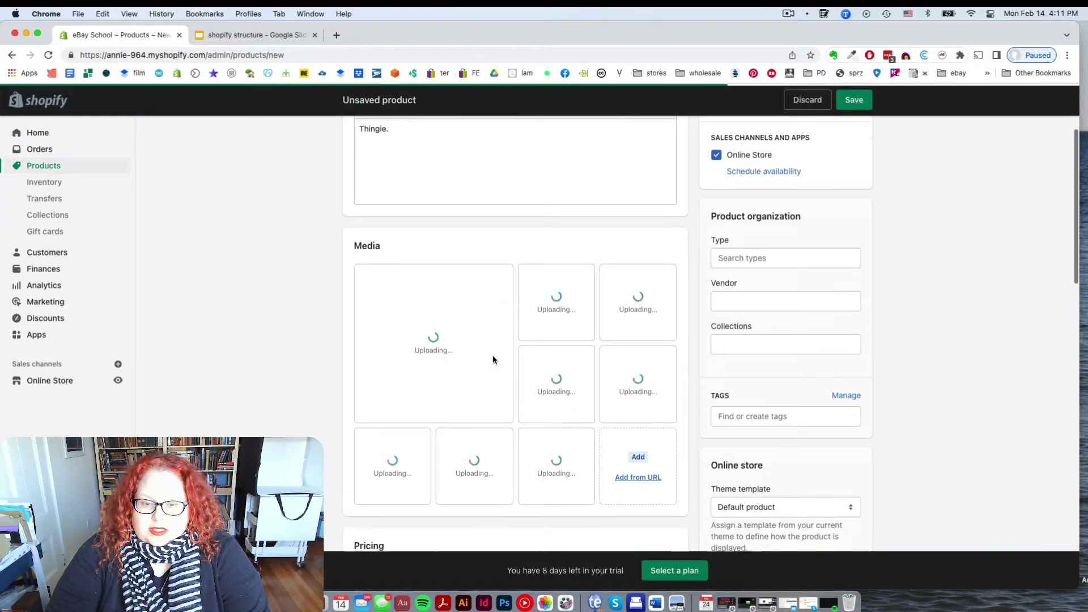
{"action": "scroll", "coordinate": [492, 359], "scroll_direction": "down", "scroll_amount": 5}
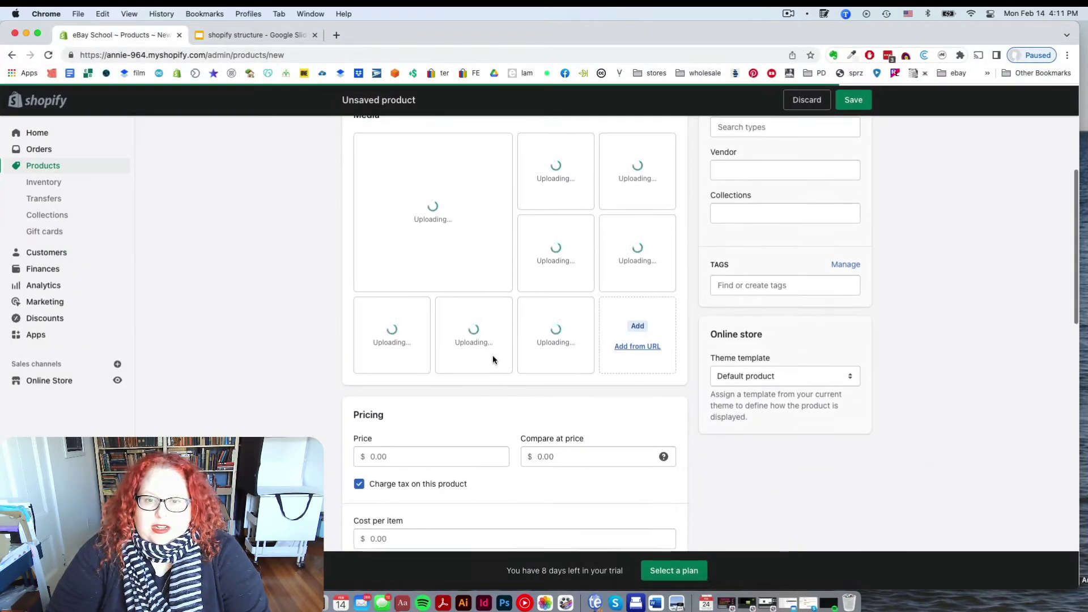
{"action": "scroll", "coordinate": [492, 357], "scroll_direction": "down", "scroll_amount": 5}
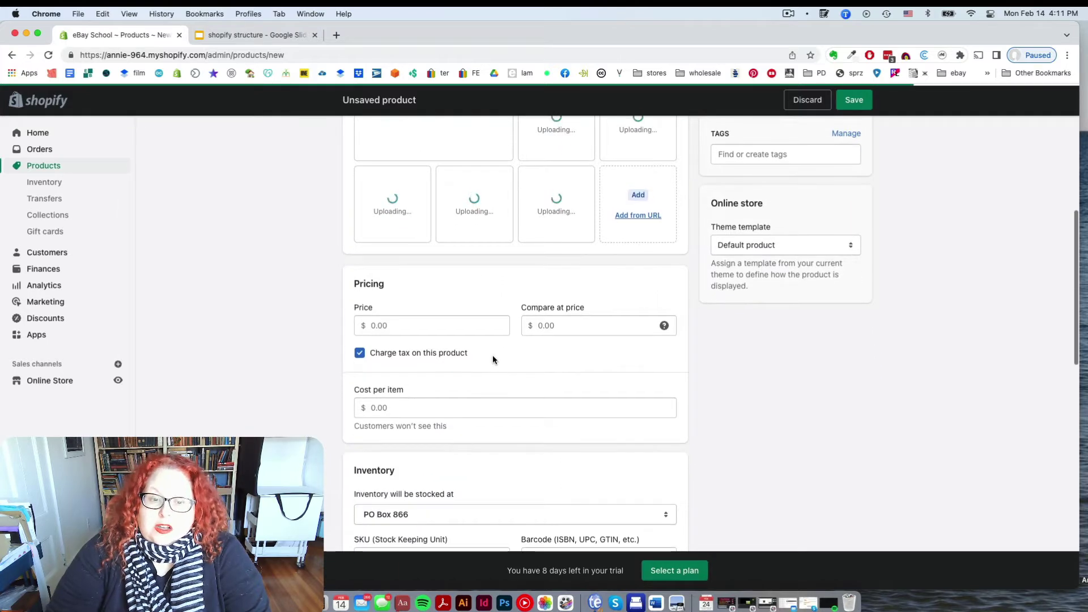
{"action": "left_click", "coordinate": [437, 328]}
{"action": "type", "text": "20"}
{"action": "key", "text": "Tab"}
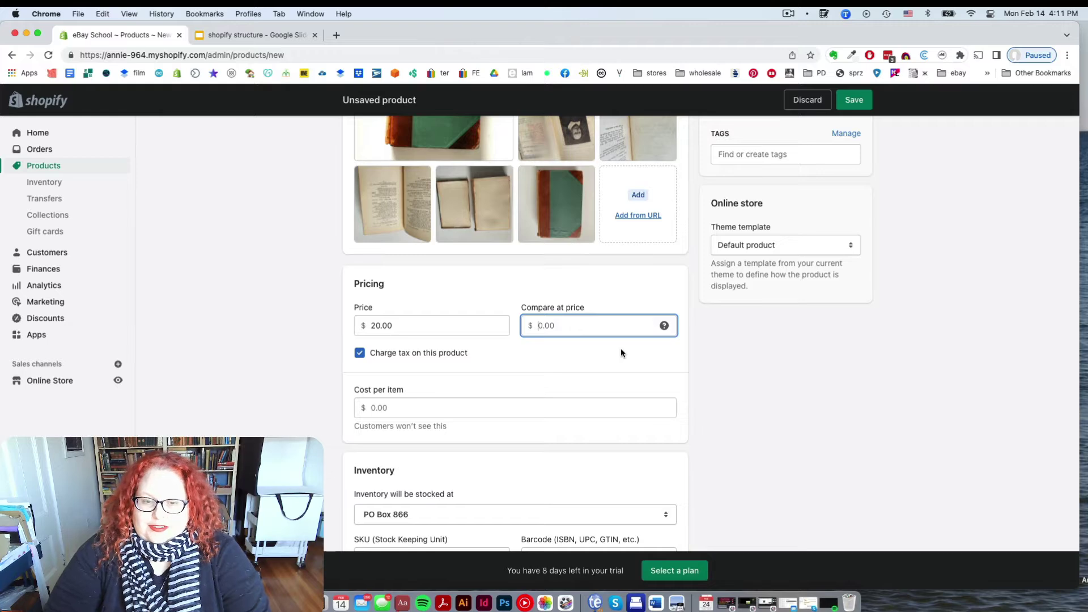
Set the product's cost per item to $2.00.
{"action": "scroll", "coordinate": [423, 357], "scroll_direction": "down", "scroll_amount": 3}
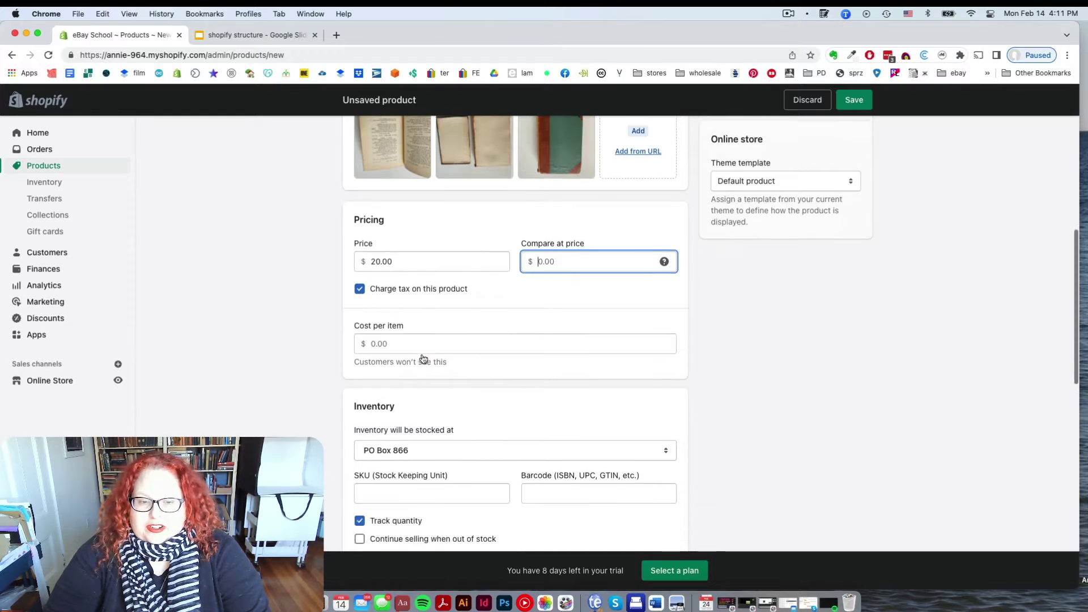
{"action": "scroll", "coordinate": [423, 357], "scroll_direction": "down", "scroll_amount": 3}
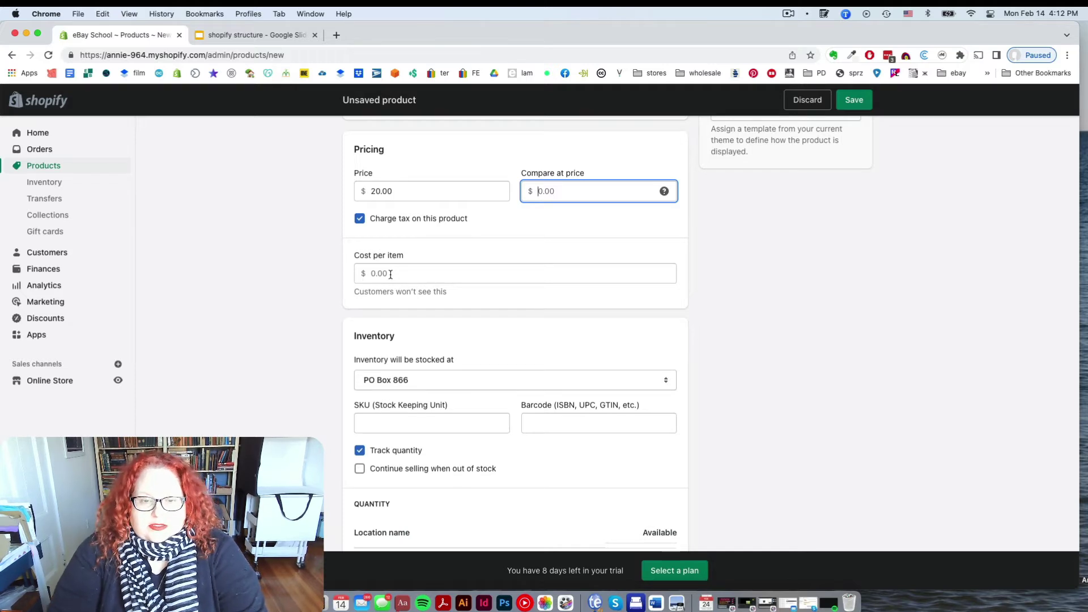
{"action": "left_click", "coordinate": [397, 277]}
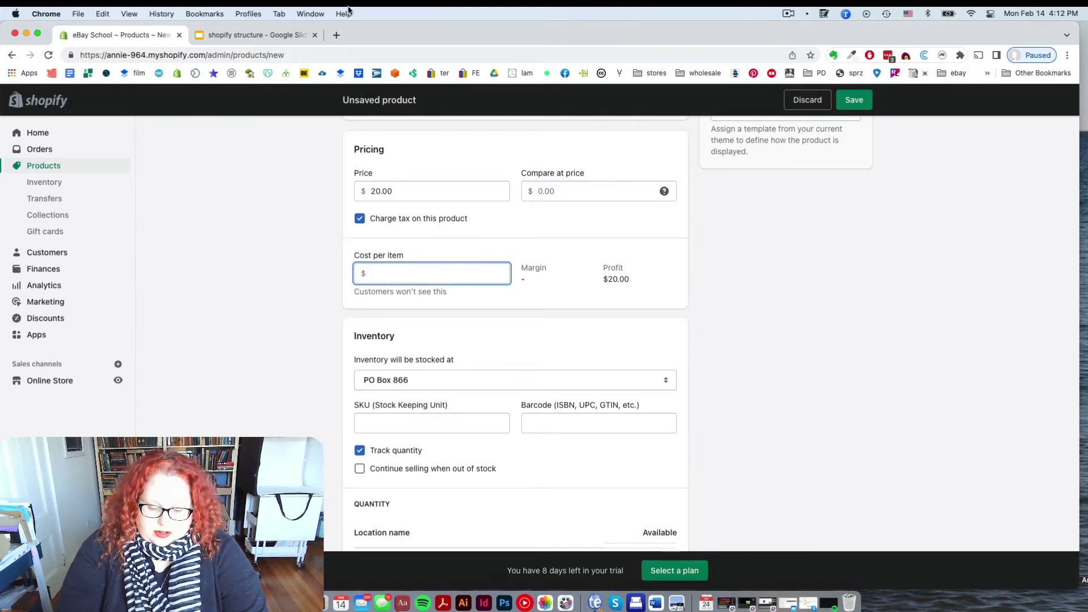
{"action": "type", "text": "2"}
{"action": "key", "text": "Tab"}
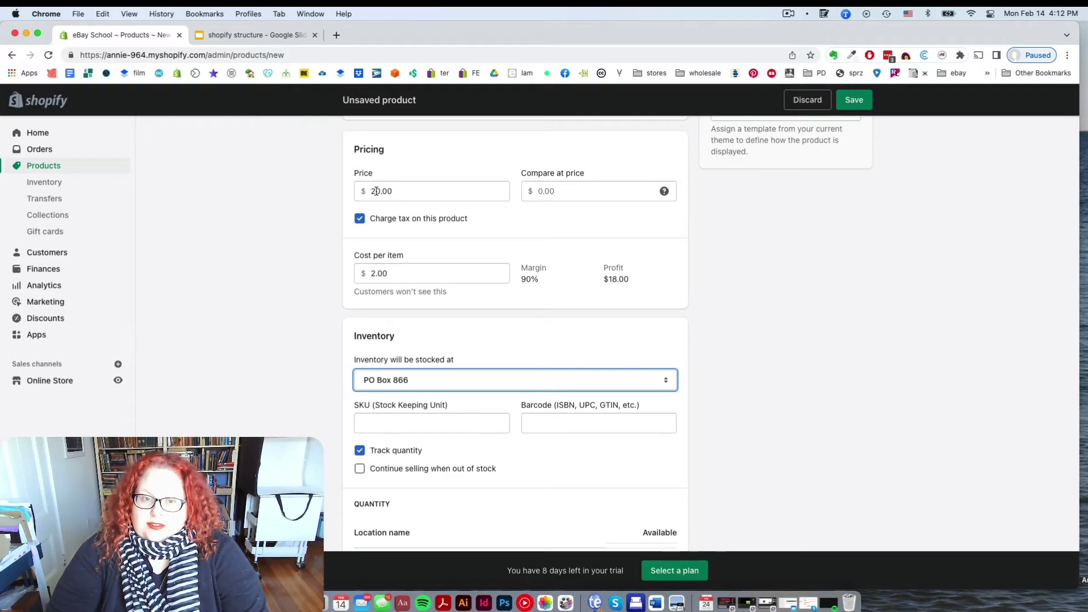
Change the product's price to $18.00.
{"action": "left_click_drag", "start_coordinate": [378, 191], "coordinate": [368, 194]}
{"action": "type", "text": "18"}
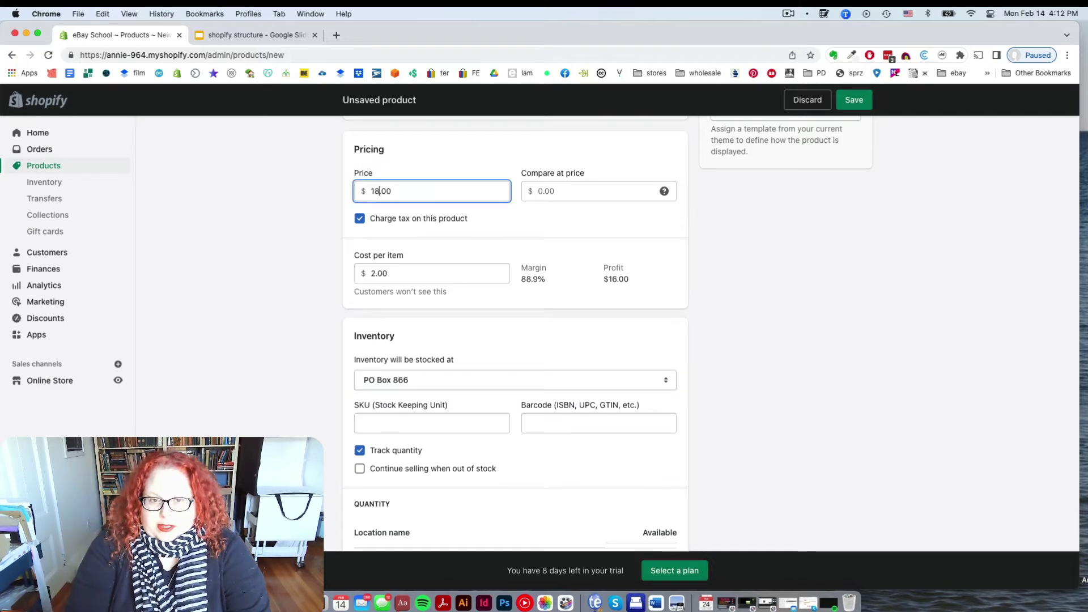
{"action": "key", "text": "Tab"}
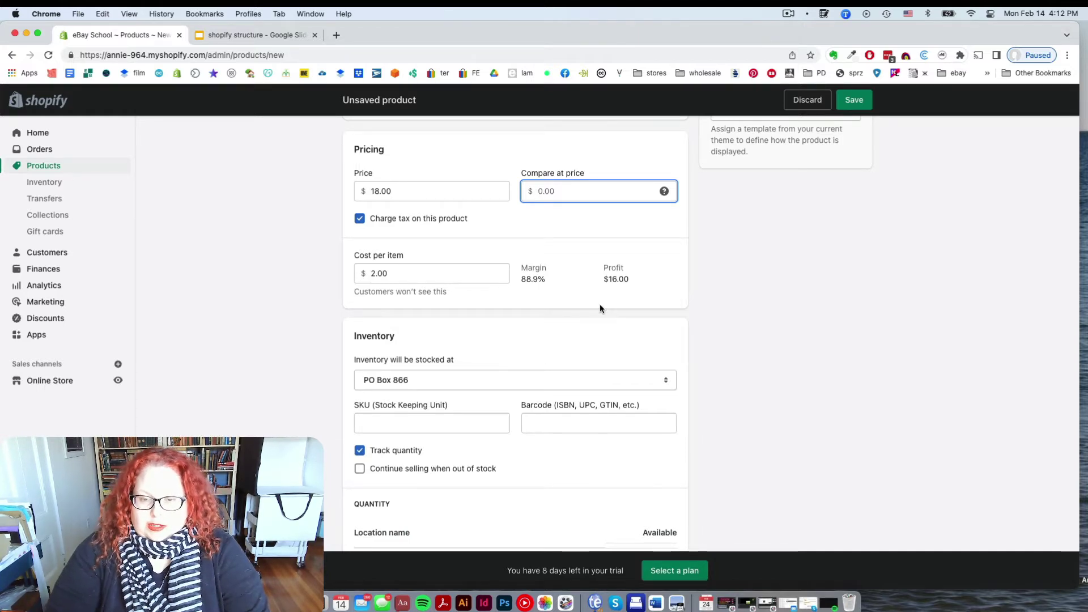
Set the available inventory quantity to 1 at the listed stock location.
{"action": "scroll", "coordinate": [601, 302], "scroll_direction": "down", "scroll_amount": 5}
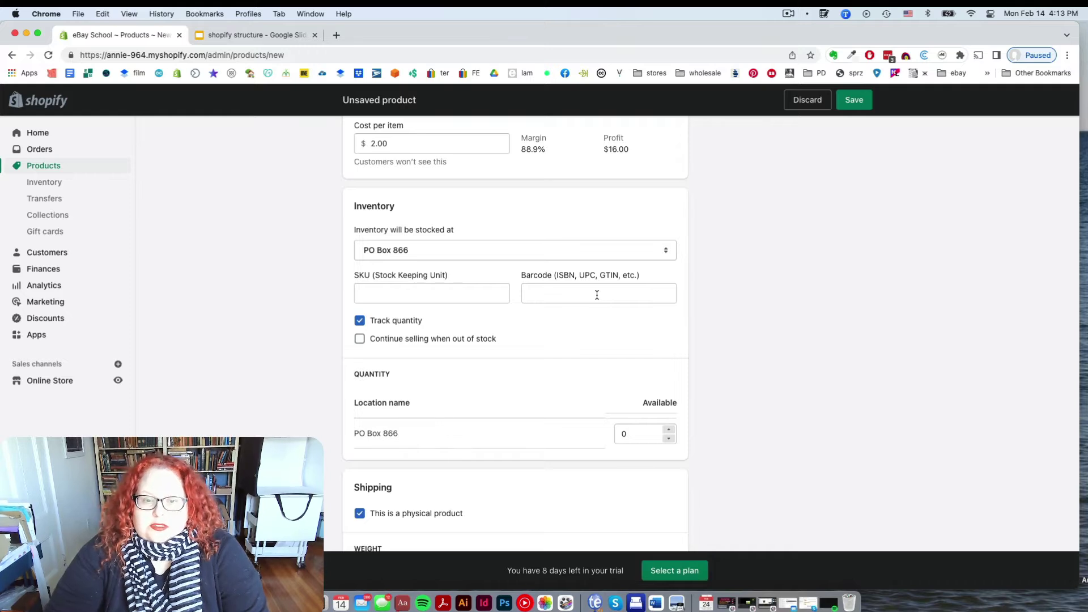
{"action": "scroll", "coordinate": [596, 294], "scroll_direction": "down", "scroll_amount": 1}
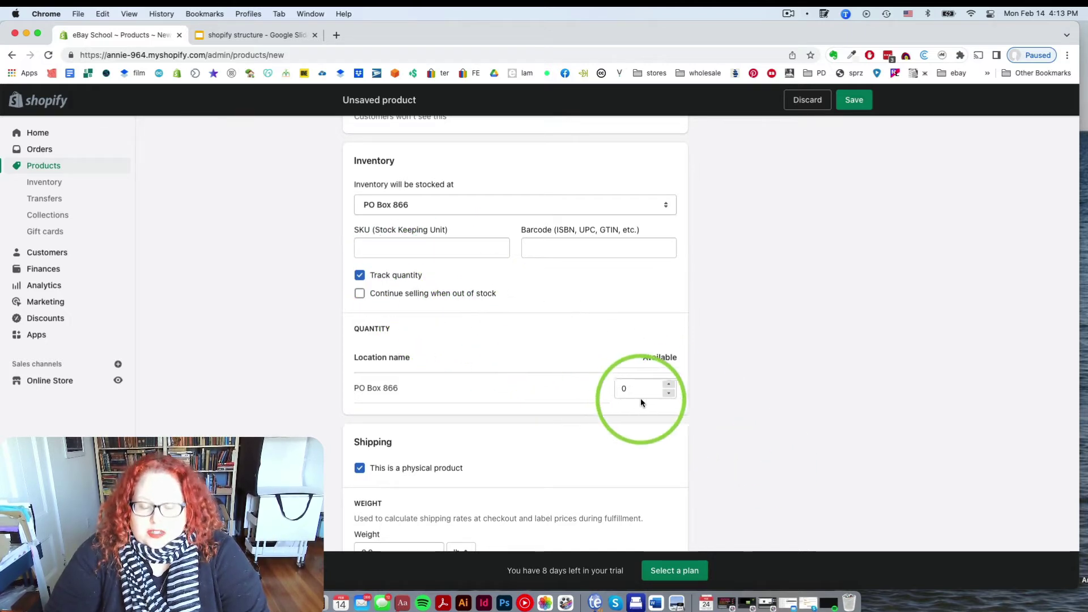
{"action": "left_click_drag", "start_coordinate": [641, 384], "coordinate": [619, 387]}
{"action": "type", "text": "1"}
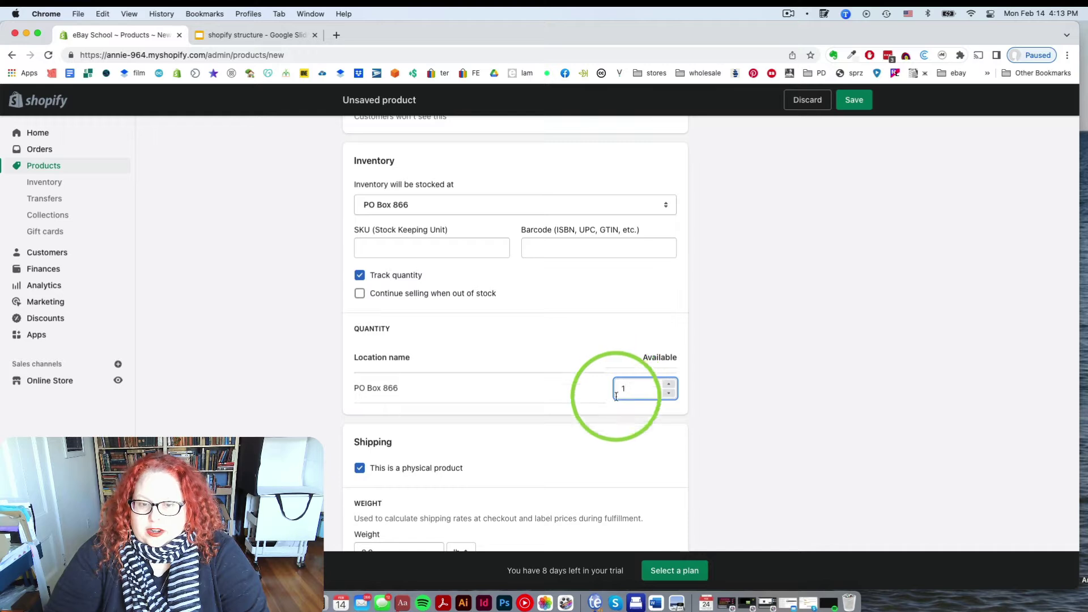
Set the product's shipping weight to 1.0 lb.
{"action": "scroll", "coordinate": [437, 334], "scroll_direction": "down", "scroll_amount": 4}
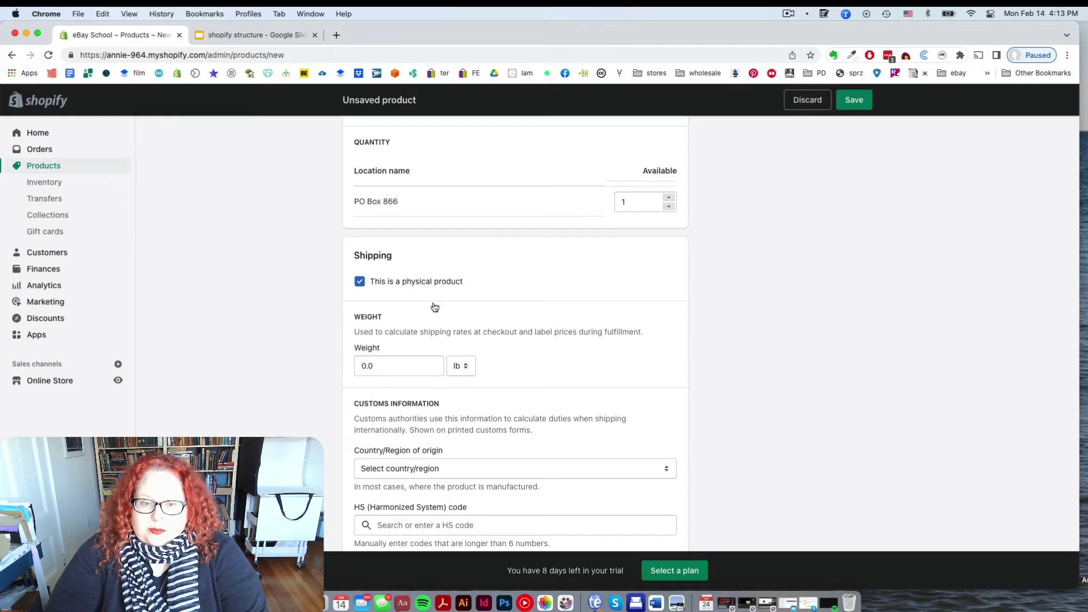
{"action": "left_click", "coordinate": [461, 368]}
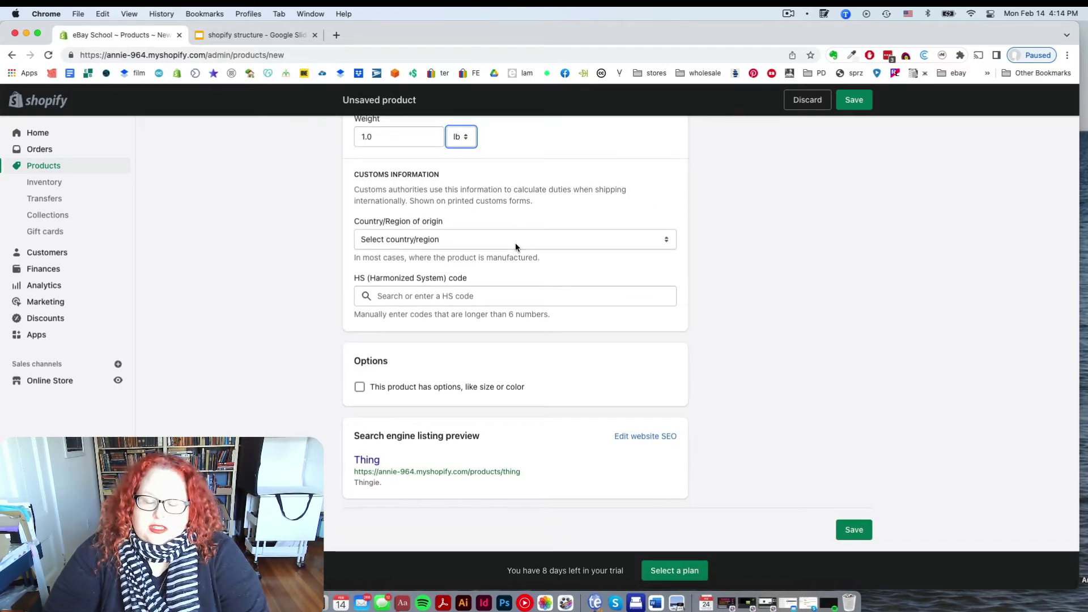
{"action": "key", "text": "Tab"}
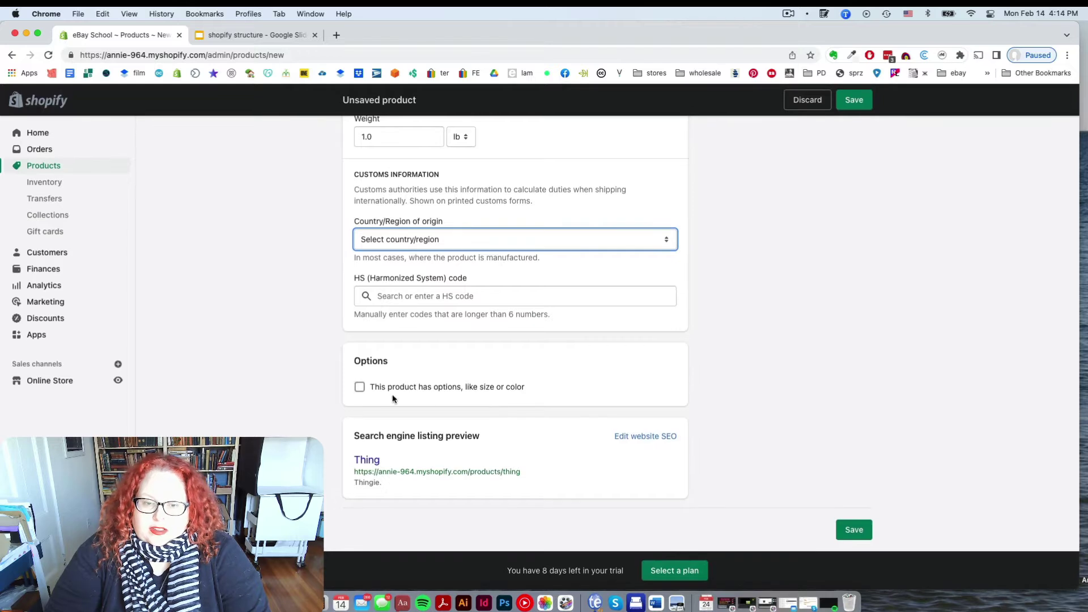
Mark the product as having options, like size or color, and bring up the option fields.
{"action": "left_click", "coordinate": [359, 388]}
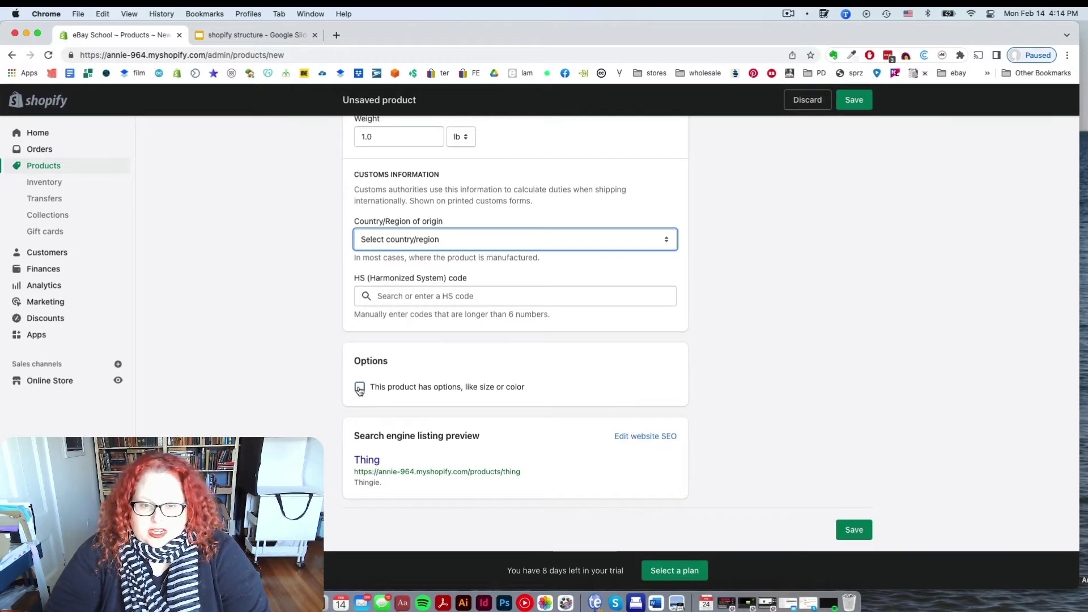
{"action": "scroll", "coordinate": [359, 390], "scroll_direction": "down", "scroll_amount": 3}
{"action": "scroll", "coordinate": [359, 391], "scroll_direction": "down", "scroll_amount": 1}
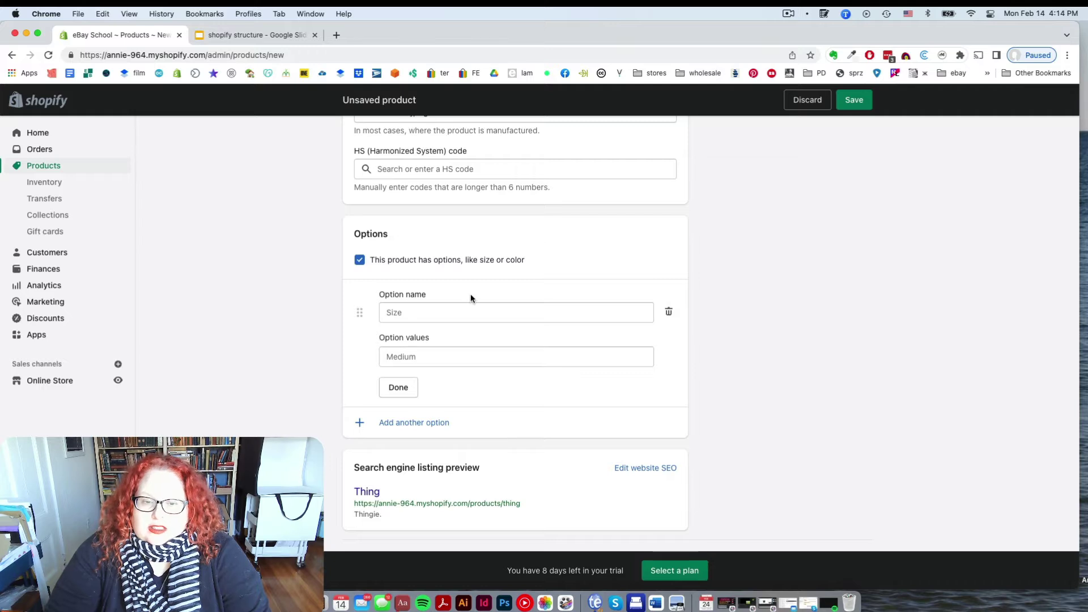
Leave the option name blank and turn off the setting that the product has options, like size or color.
{"action": "left_click", "coordinate": [401, 312]}
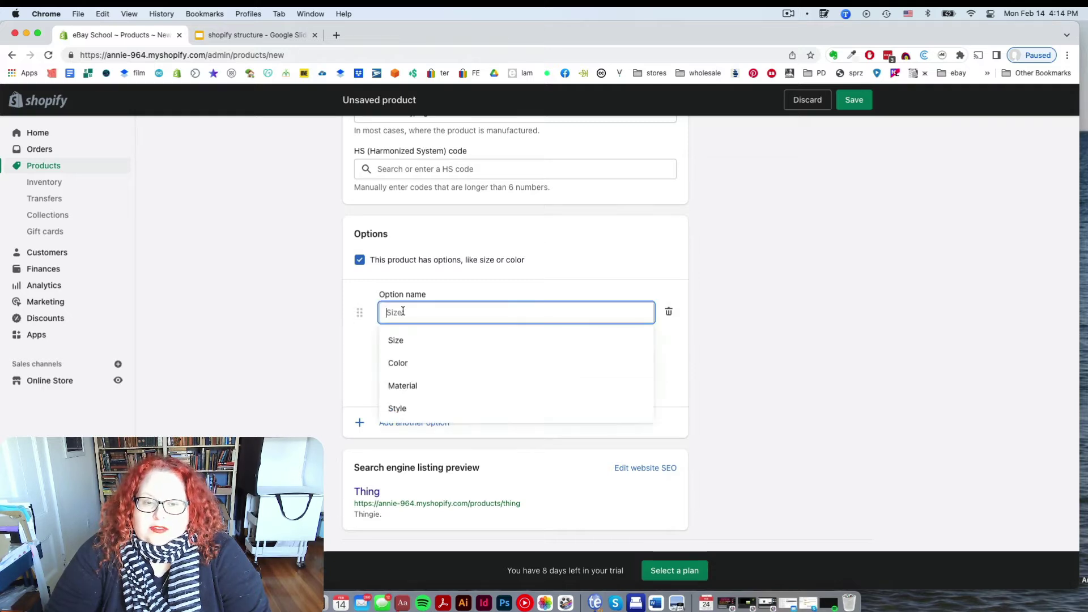
{"action": "scroll", "coordinate": [422, 368], "scroll_direction": "down", "scroll_amount": 1}
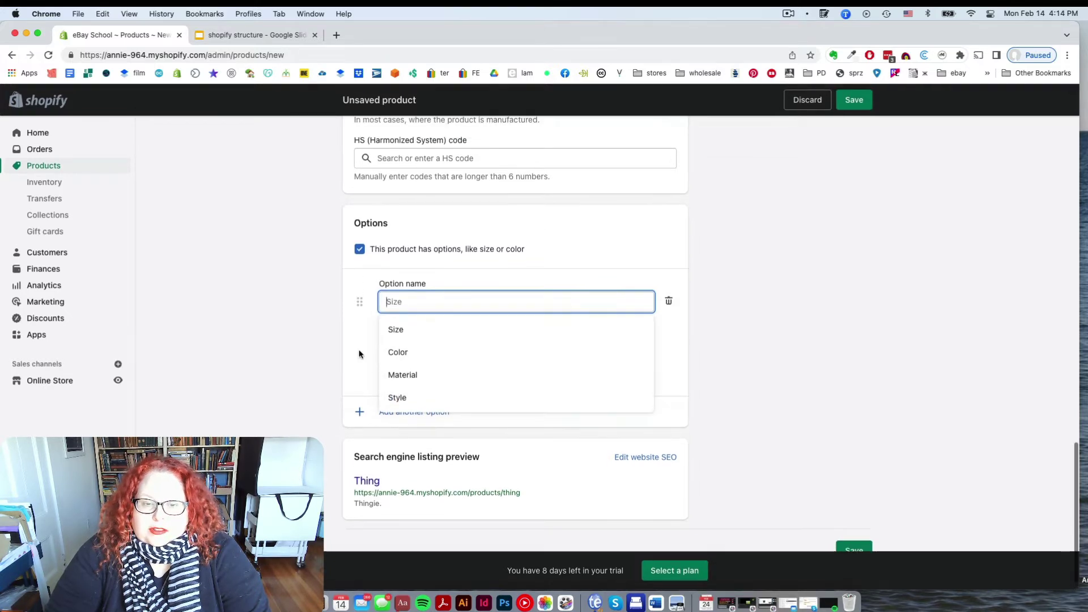
{"action": "left_click", "coordinate": [355, 348]}
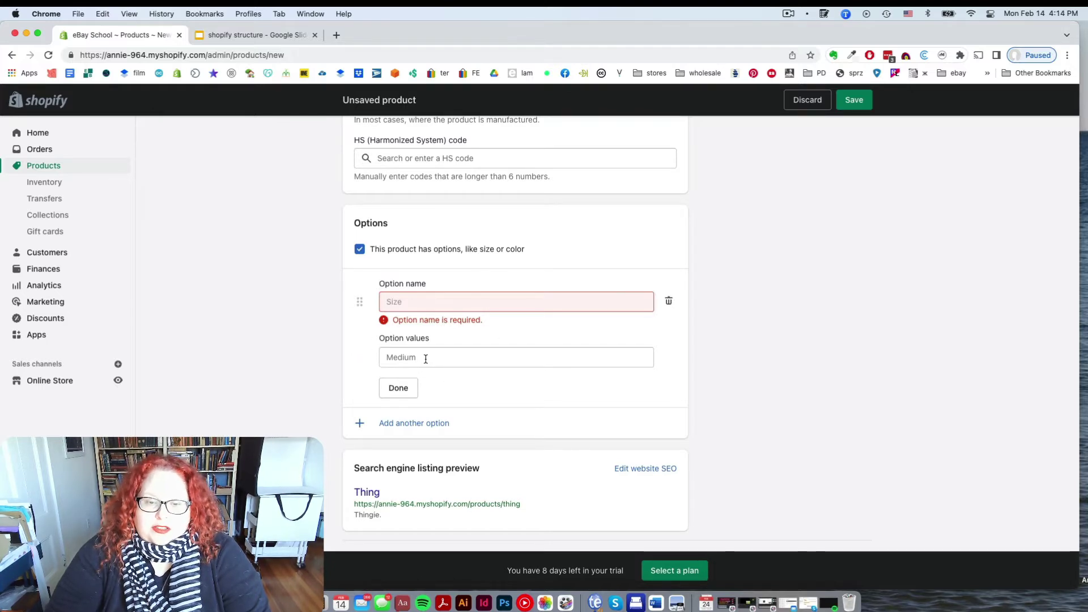
{"action": "left_click", "coordinate": [359, 251]}
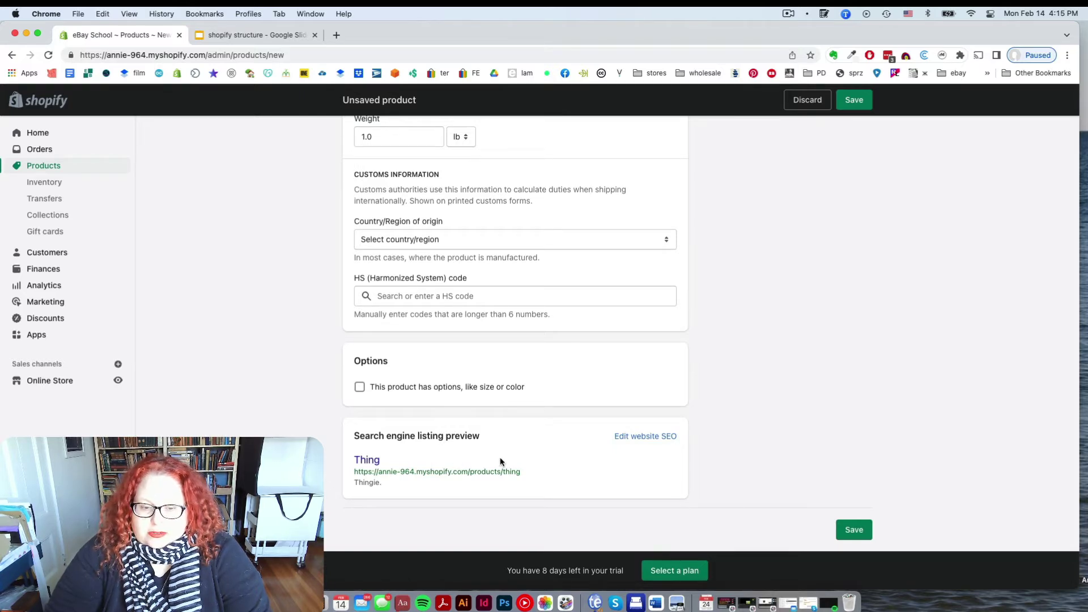
Open the search engine listing for editing and set its page title to "Long tail niche product".
{"action": "double_click", "coordinate": [373, 462]}
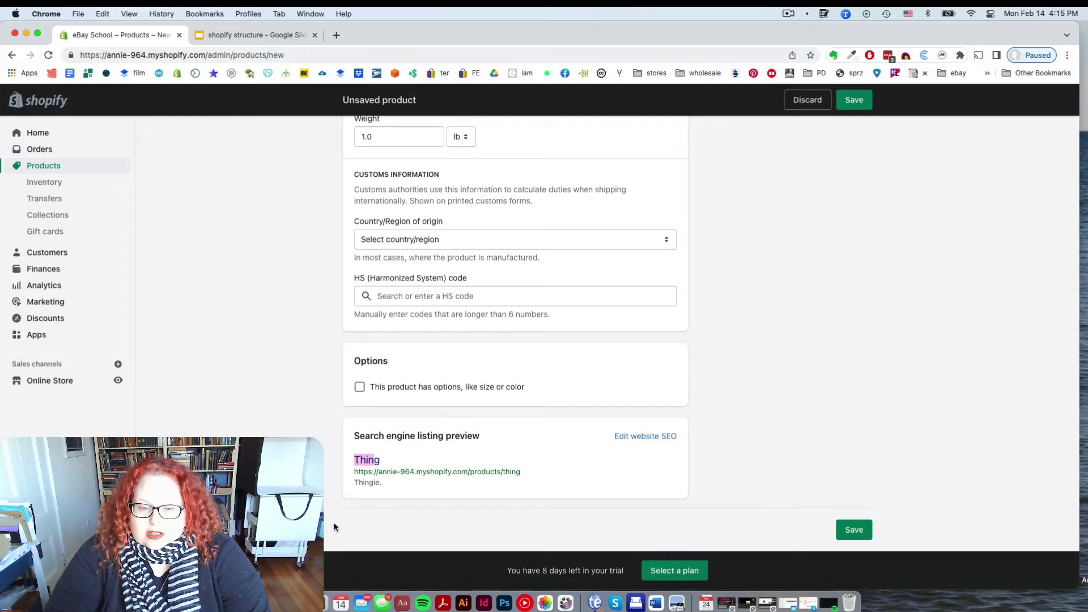
{"action": "scroll", "coordinate": [370, 489], "scroll_direction": "up", "scroll_amount": 15}
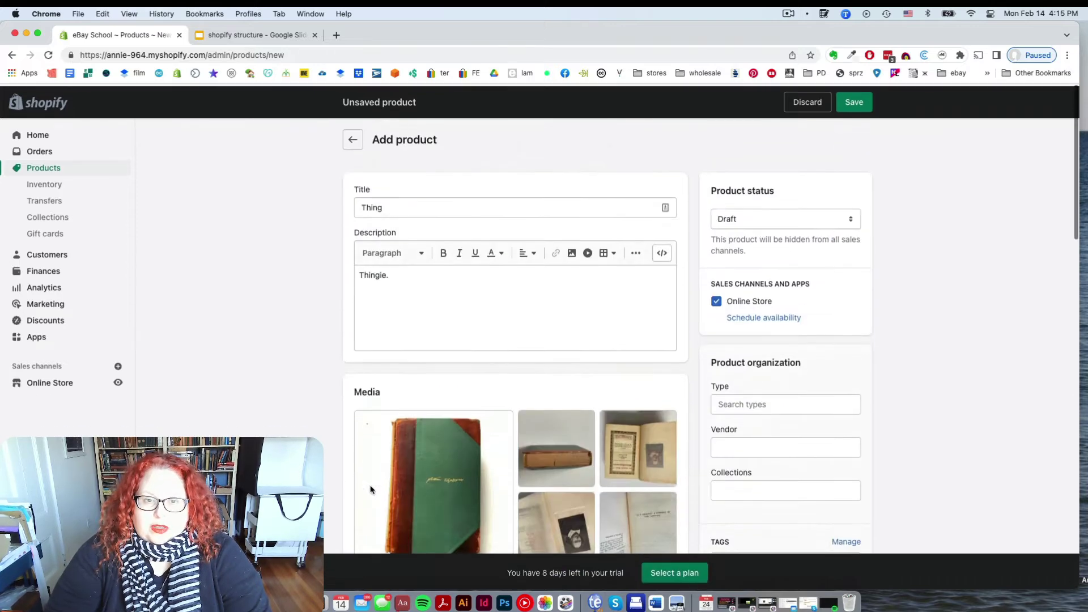
{"action": "scroll", "coordinate": [369, 486], "scroll_direction": "down", "scroll_amount": 15}
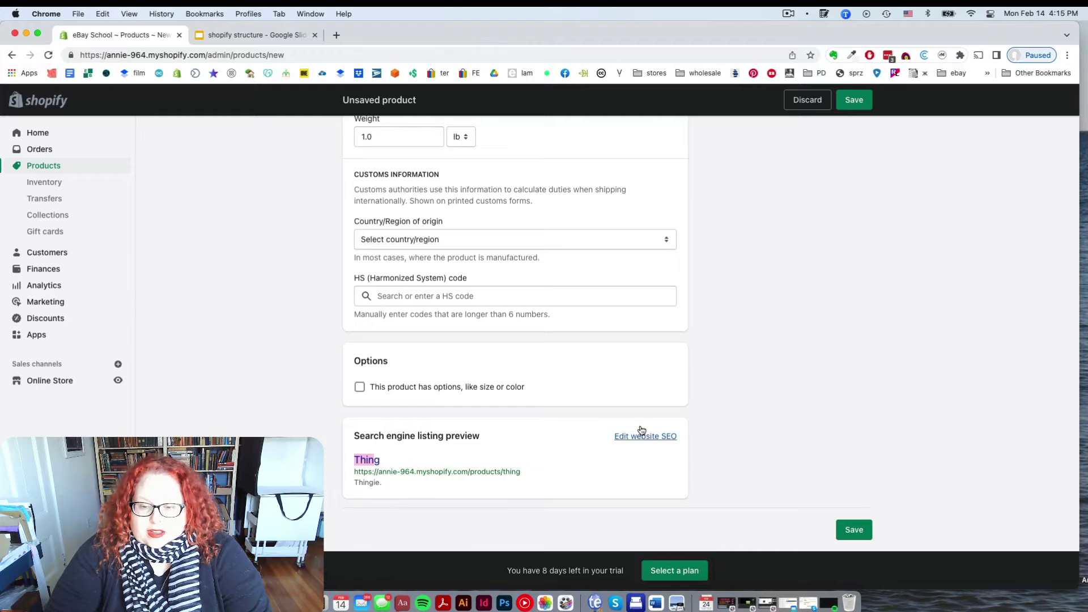
{"action": "left_click", "coordinate": [641, 434]}
{"action": "scroll", "coordinate": [640, 435], "scroll_direction": "up", "scroll_amount": 15}
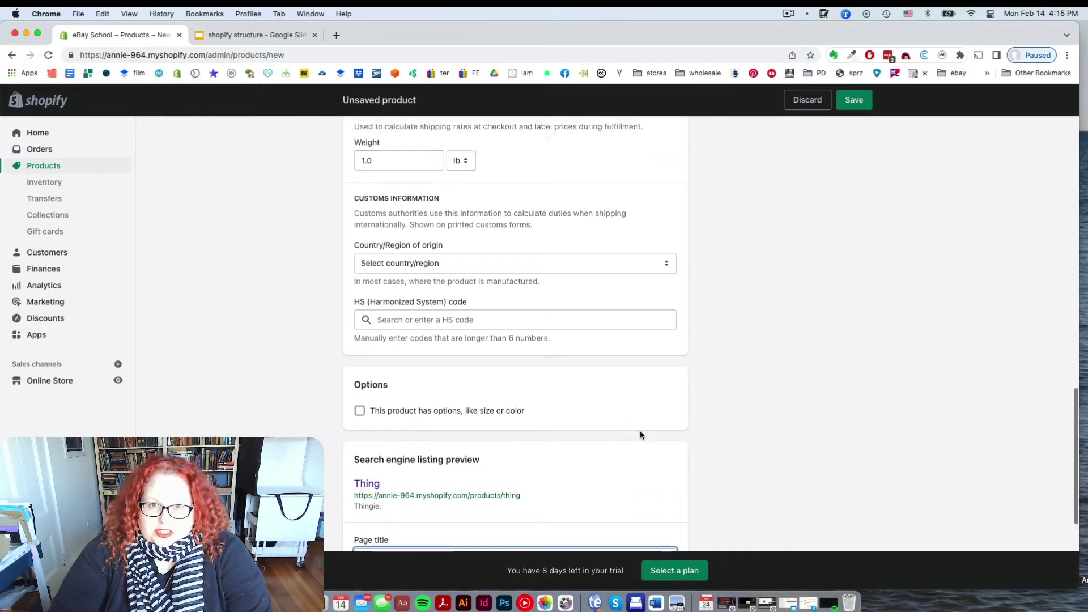
{"action": "scroll", "coordinate": [640, 435], "scroll_direction": "down", "scroll_amount": 20}
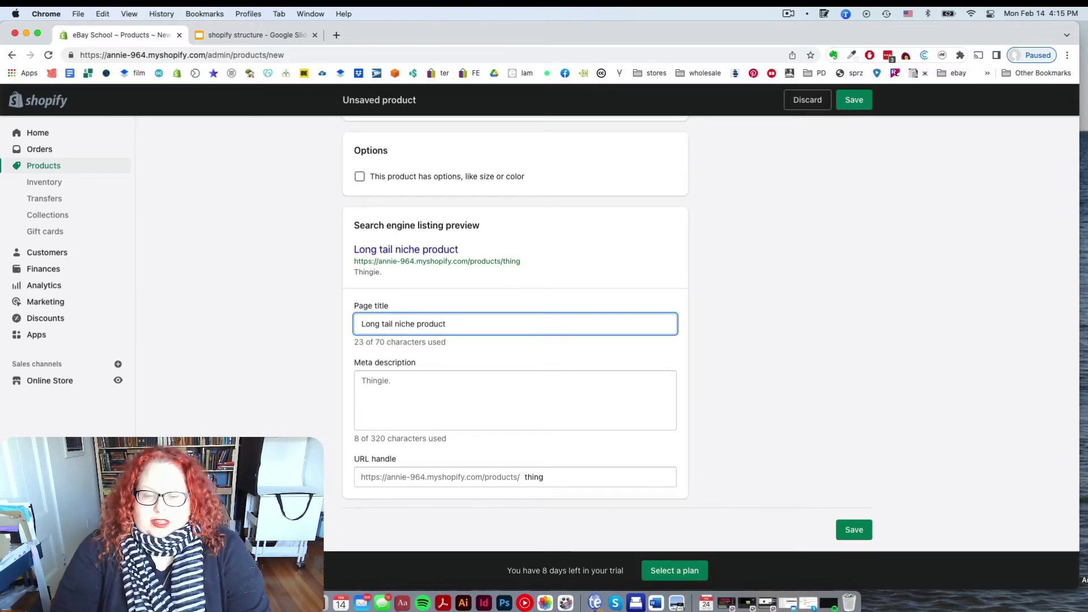
Replace the search listing's meta description with "Very specific thingie.".
{"action": "key", "text": "Tab"}
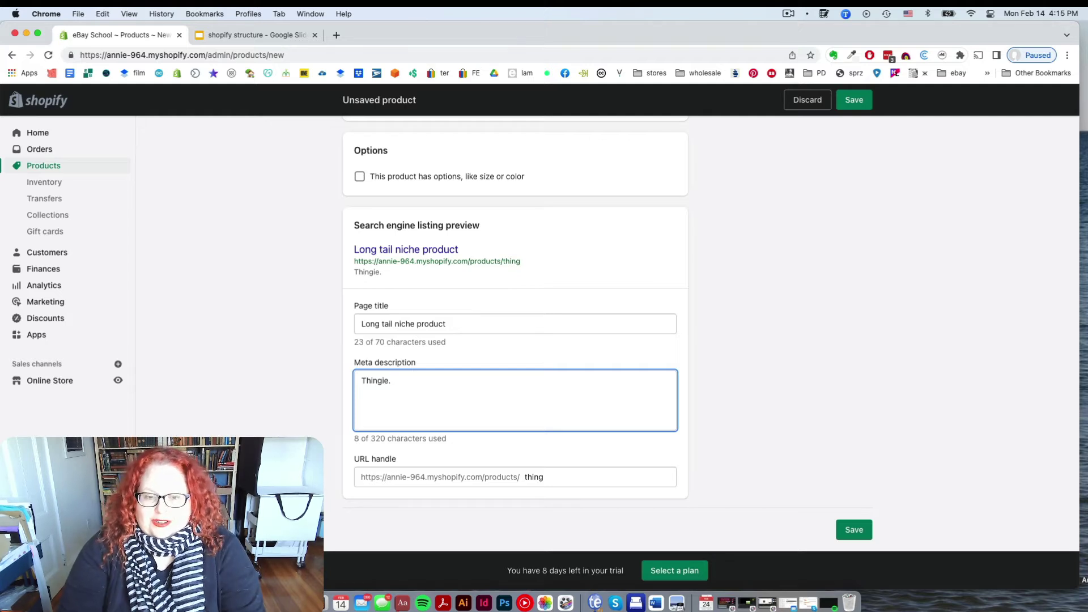
{"action": "key", "text": "super+a"}
{"action": "type", "text": "Very s"}
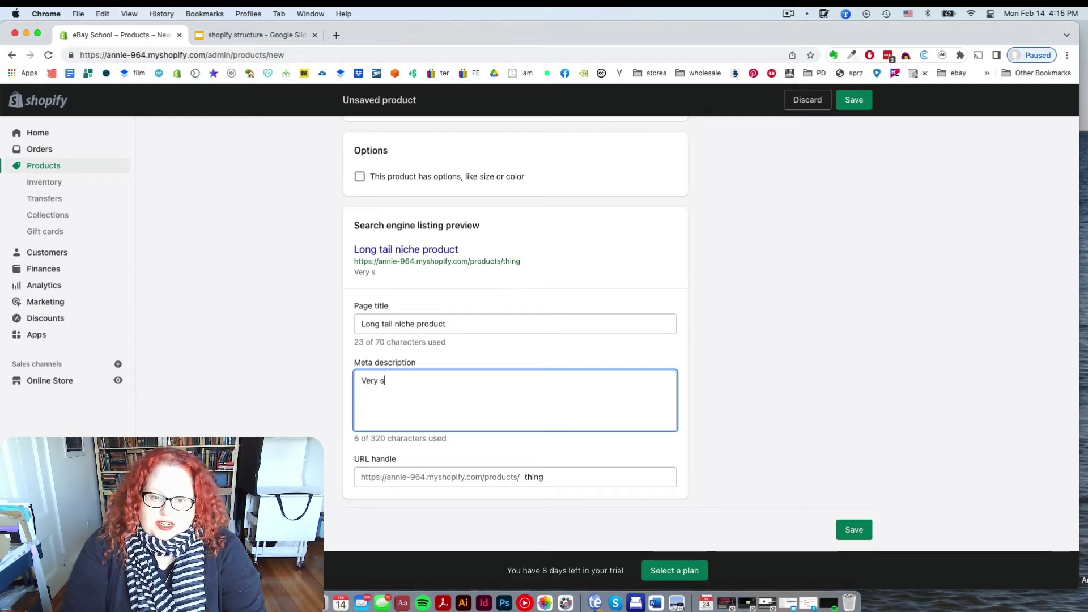
{"action": "type", "text": "pecific thingie."}
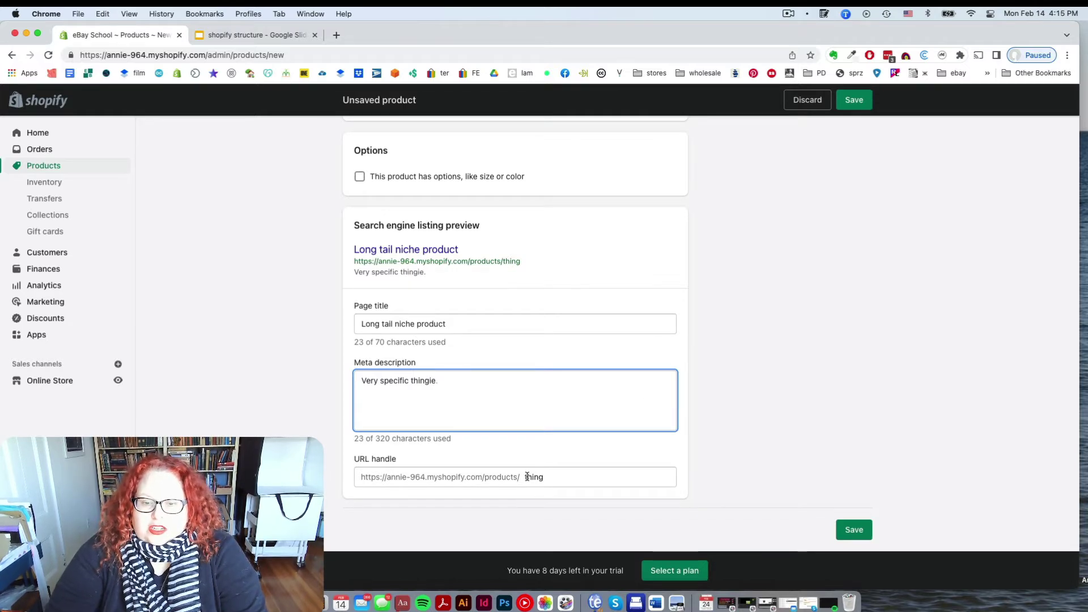
Change the product's URL handle to "thingie" and save the new product.
{"action": "left_click_drag", "start_coordinate": [524, 476], "coordinate": [543, 476]}
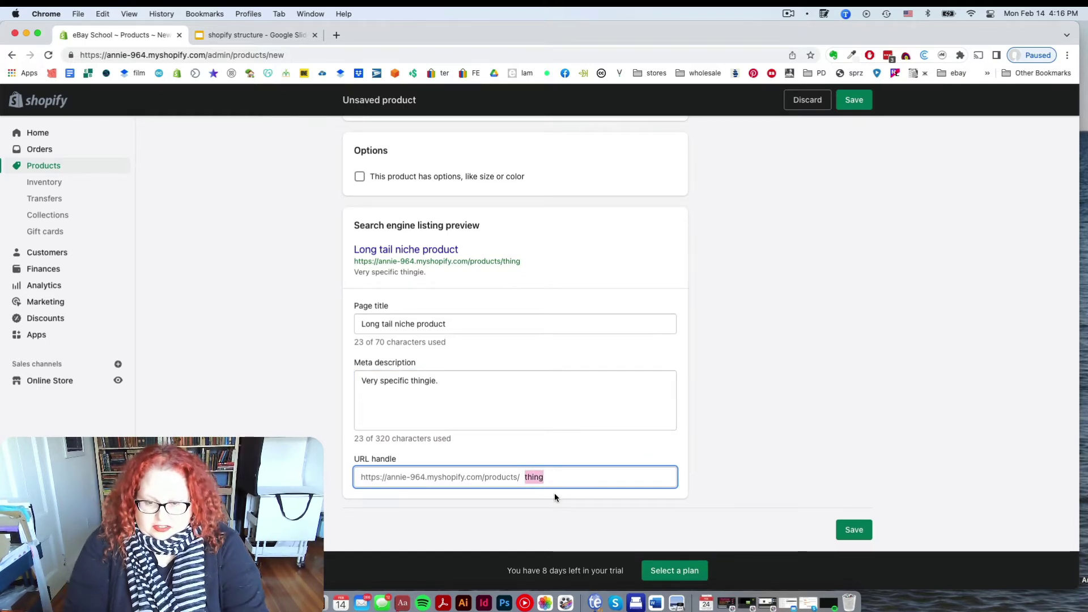
{"action": "type", "text": "thi"}
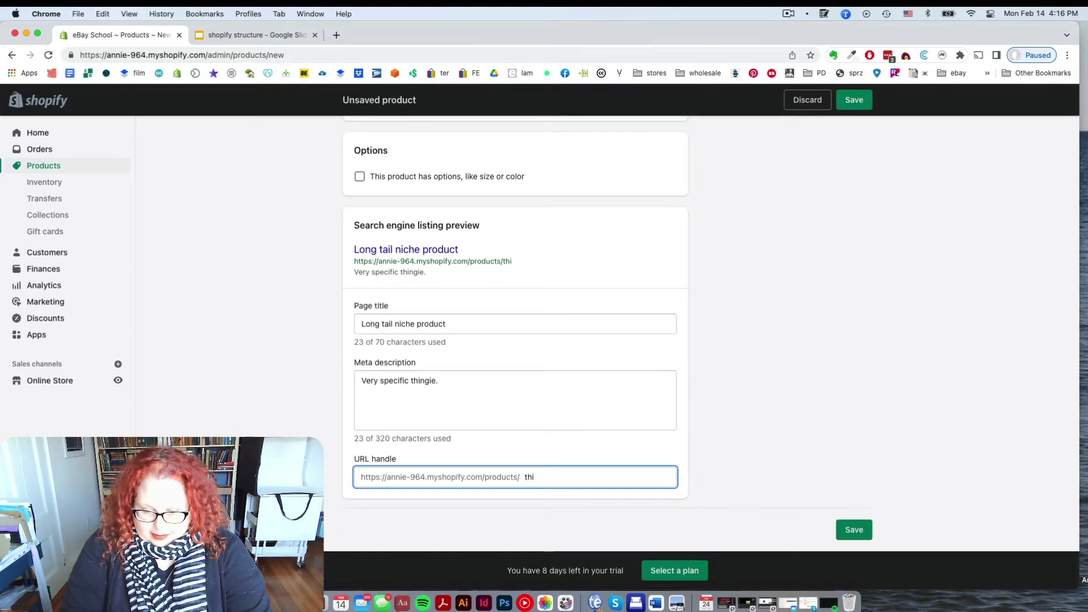
{"action": "type", "text": "ngie"}
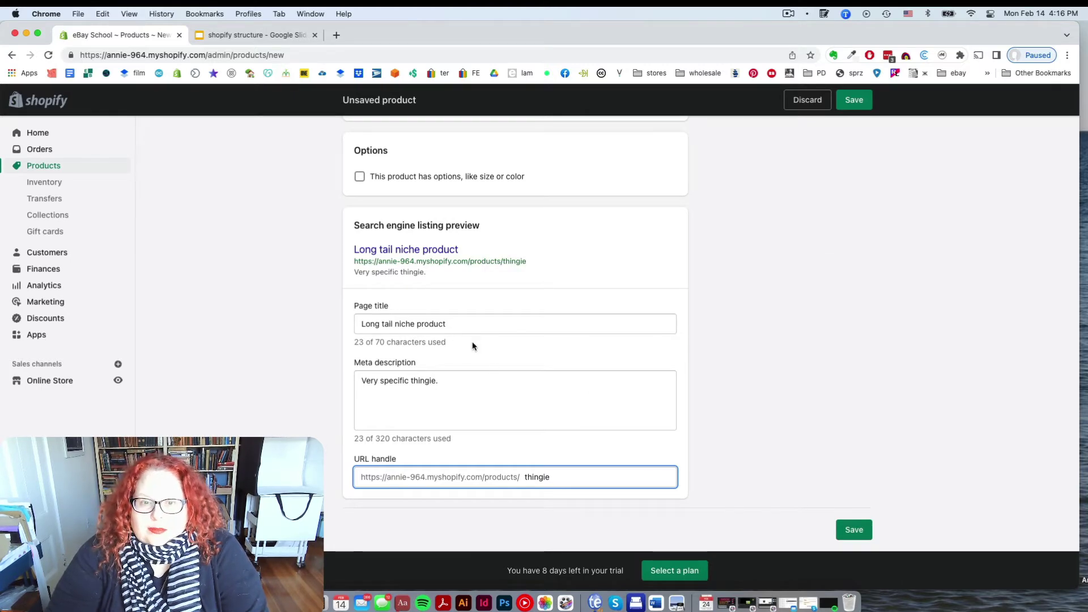
{"action": "left_click", "coordinate": [854, 536]}
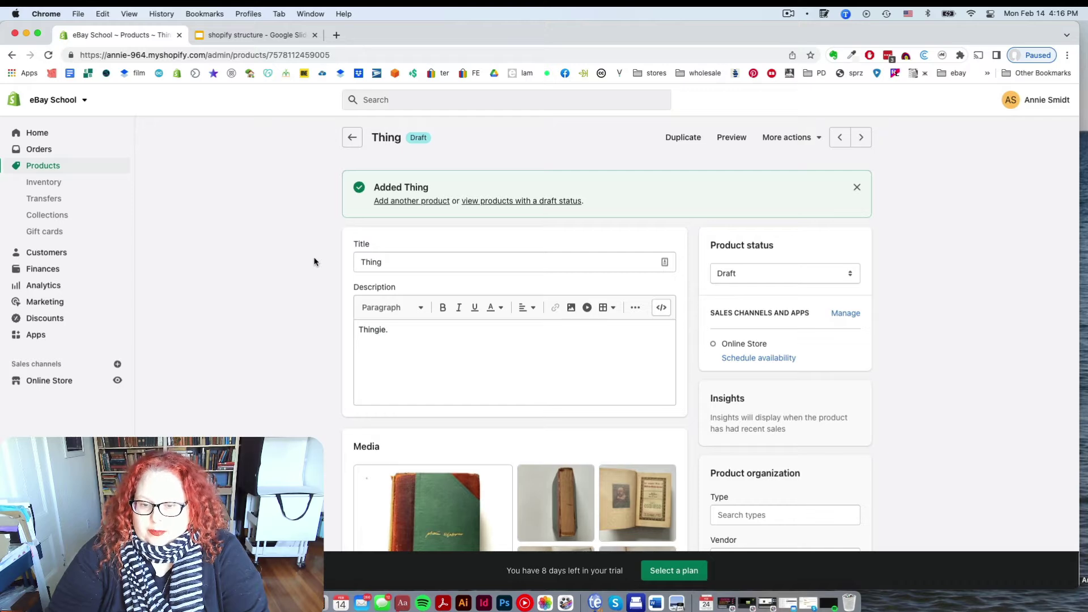
Open the book's back-cover photo from the product media and review its crop and rotate choices.
{"action": "scroll", "coordinate": [314, 262], "scroll_direction": "down", "scroll_amount": 5}
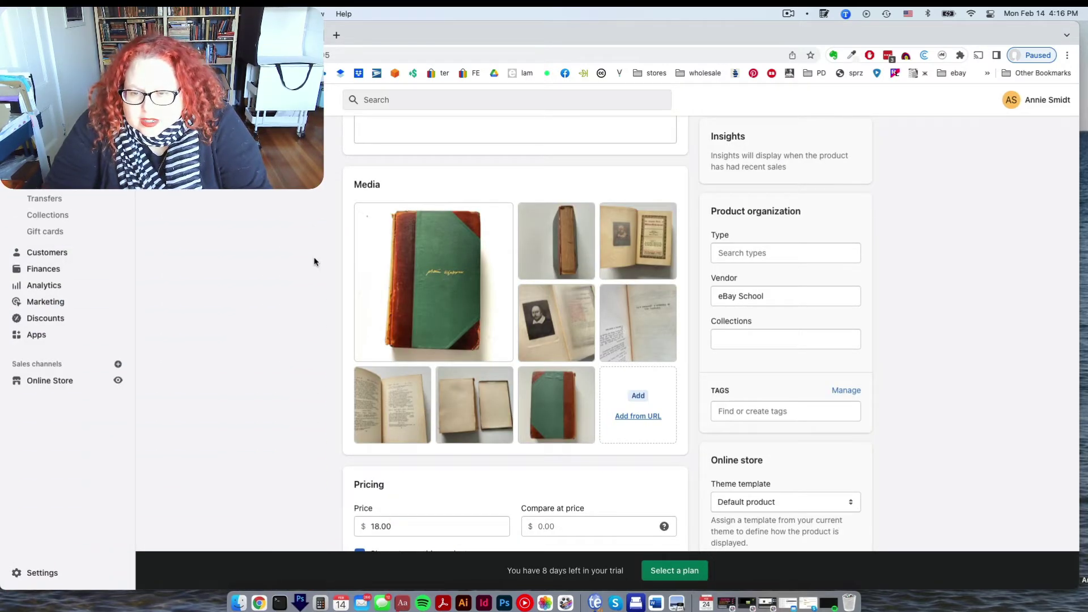
{"action": "mouse_move", "coordinate": [576, 401]}
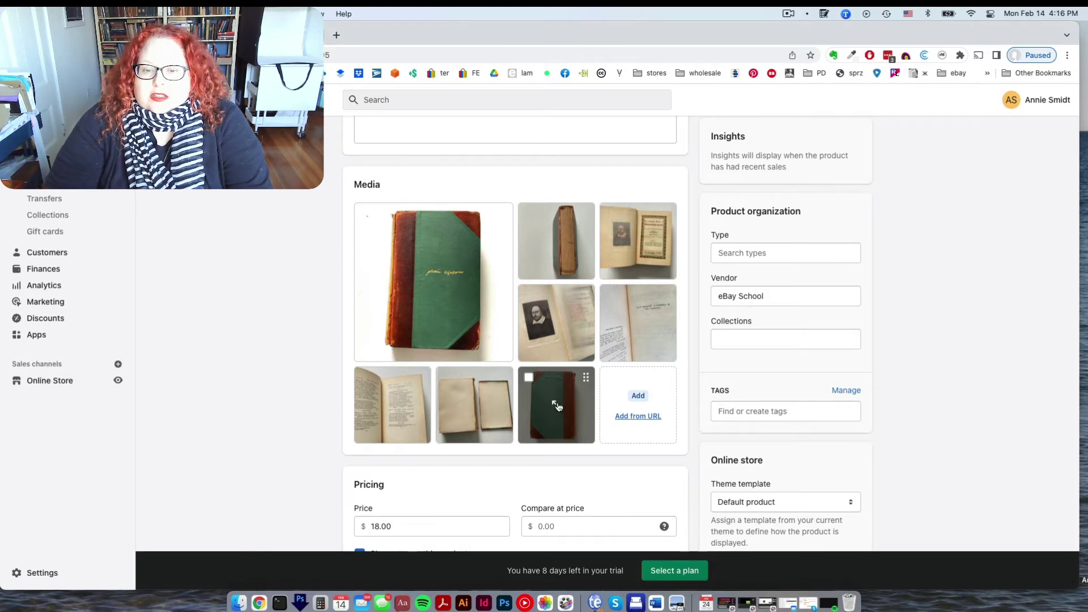
{"action": "left_click", "coordinate": [555, 405]}
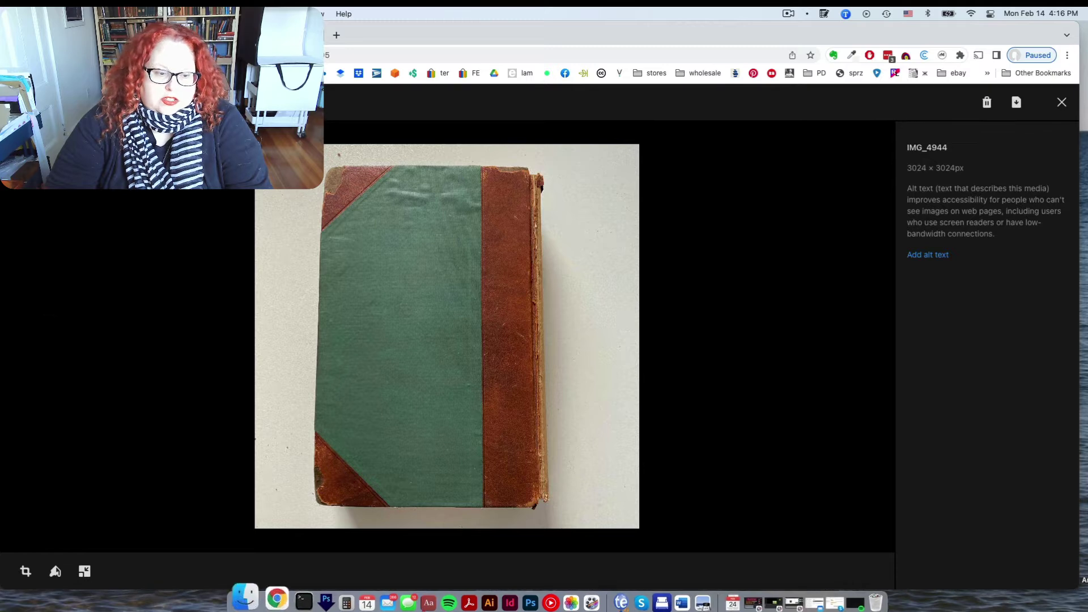
{"action": "left_click", "coordinate": [26, 571]}
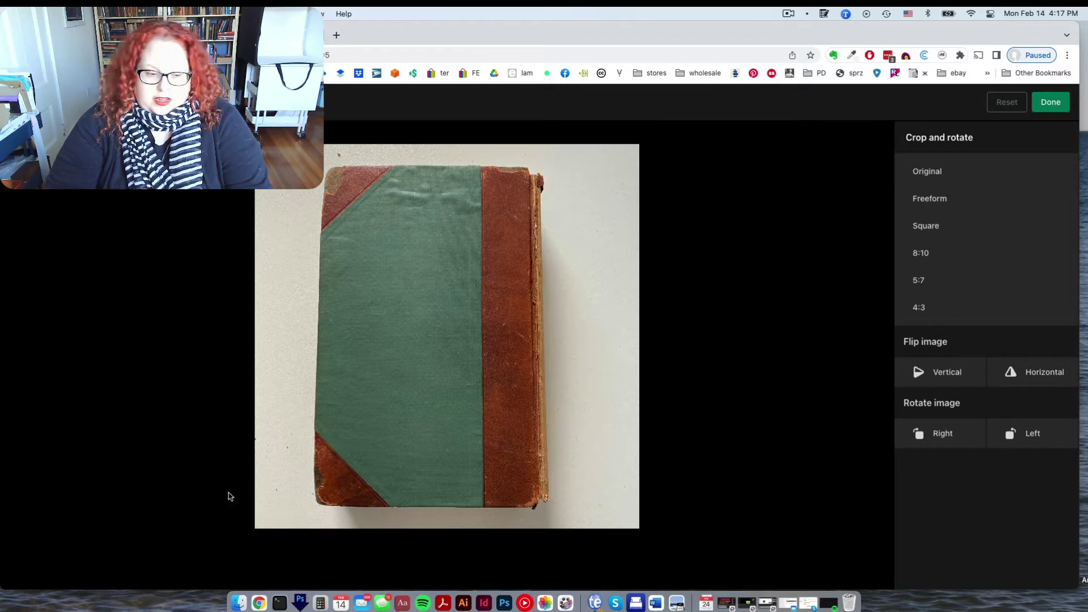
{"action": "left_click", "coordinate": [1051, 106]}
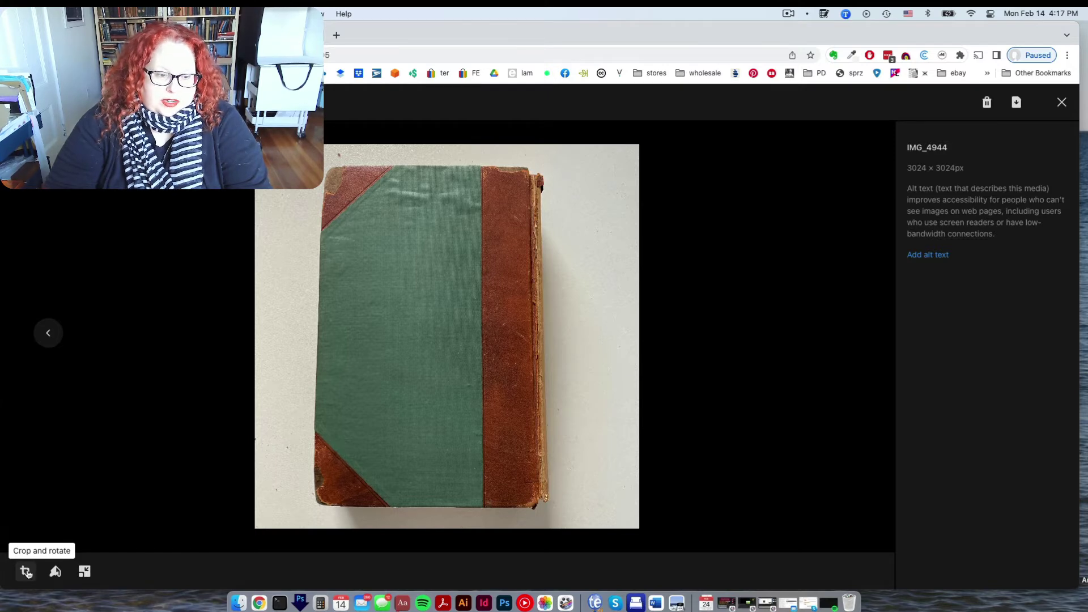
Try drawing a wavy red (#D1021A) brush stroke beside the book in the photo, and undo the stroke.
{"action": "left_click", "coordinate": [56, 572]}
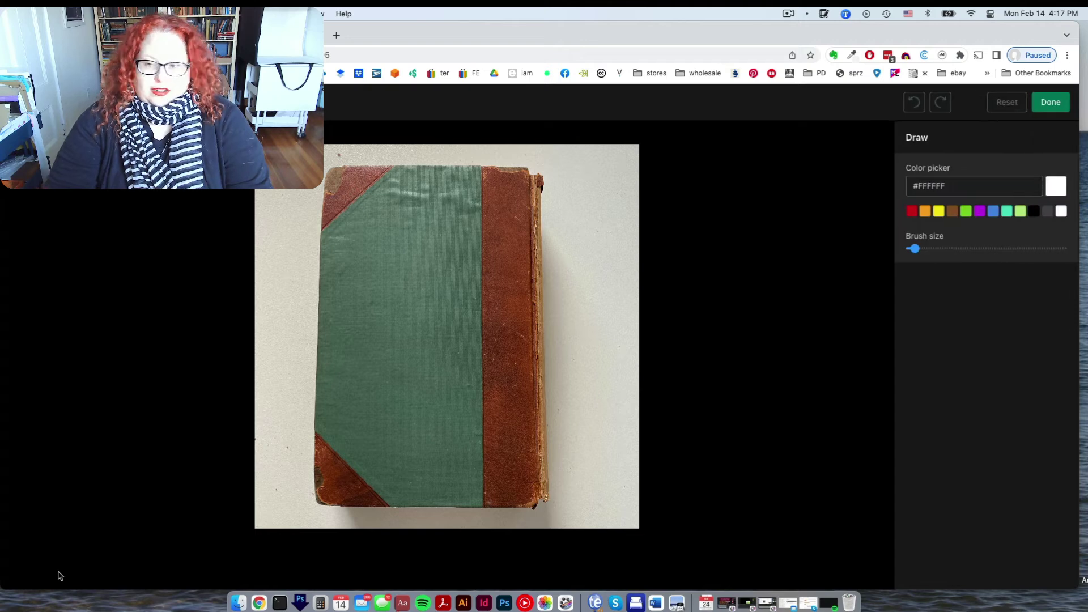
{"action": "left_click", "coordinate": [911, 211]}
{"action": "mouse_move", "coordinate": [571, 215]}
{"action": "left_mouse_down"}
{"action": "mouse_move", "coordinate": [580, 209]}
{"action": "mouse_move", "coordinate": [576, 360]}
{"action": "mouse_move", "coordinate": [594, 436]}
{"action": "left_mouse_up"}
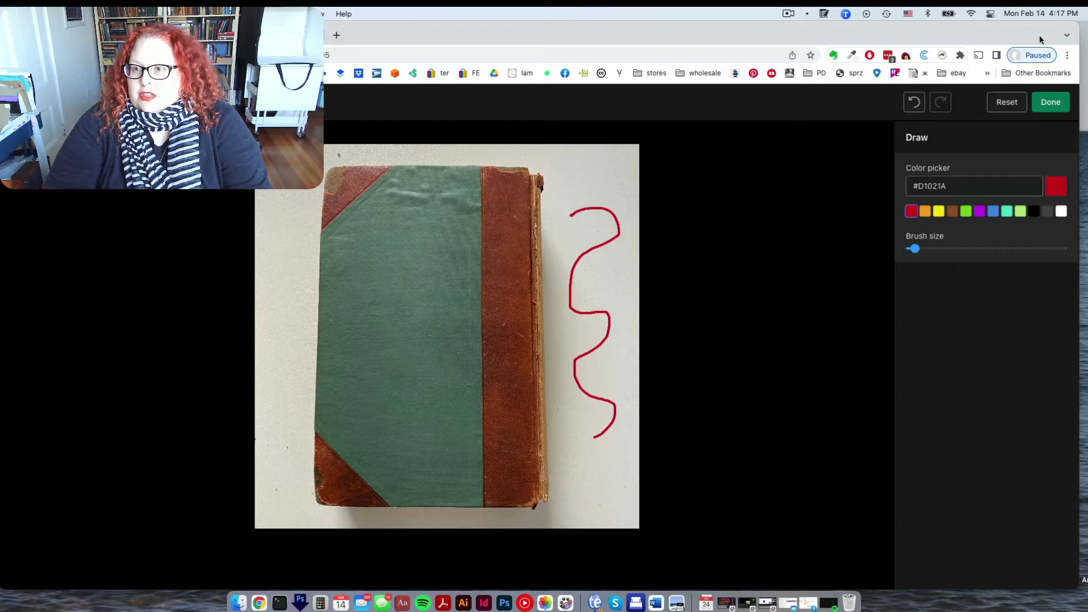
{"action": "left_click", "coordinate": [918, 106]}
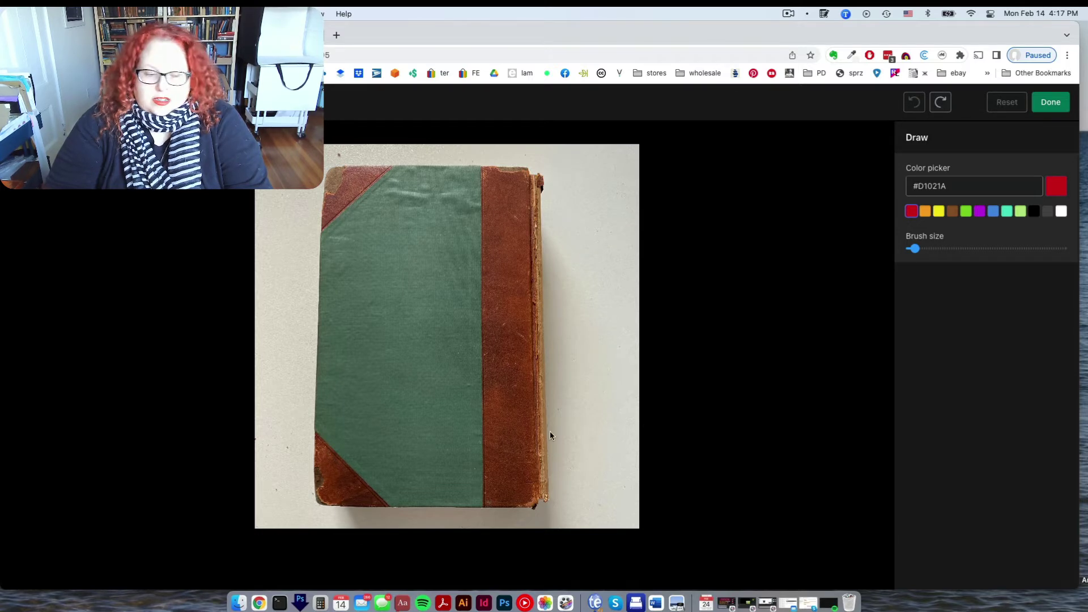
{"action": "left_click", "coordinate": [1050, 102]}
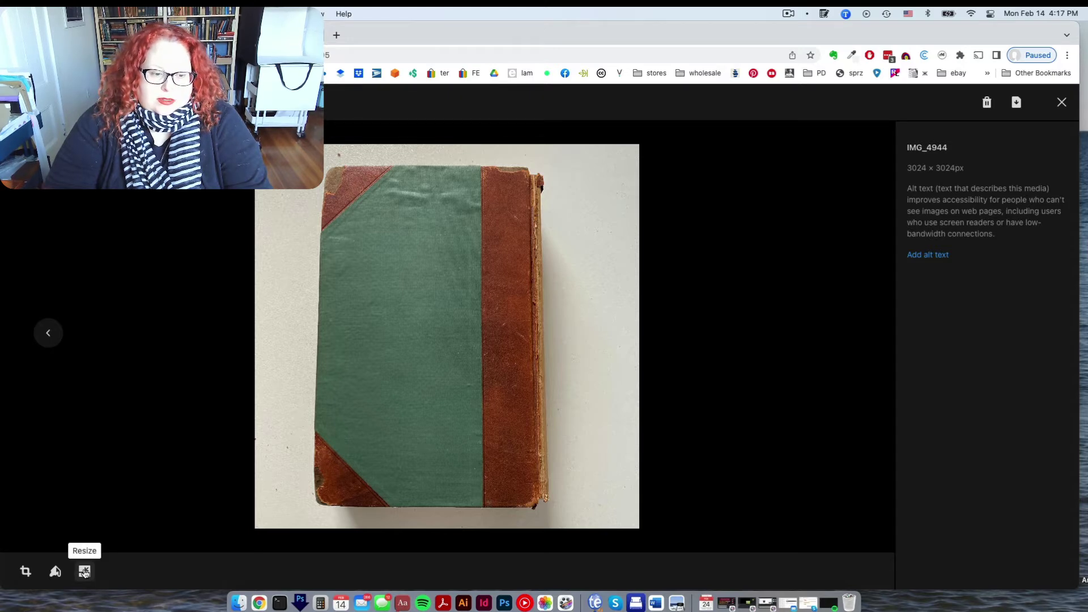
Review the photo's resize settings for width, height and aspect ratio lock, and close them without changes.
{"action": "left_click", "coordinate": [84, 572]}
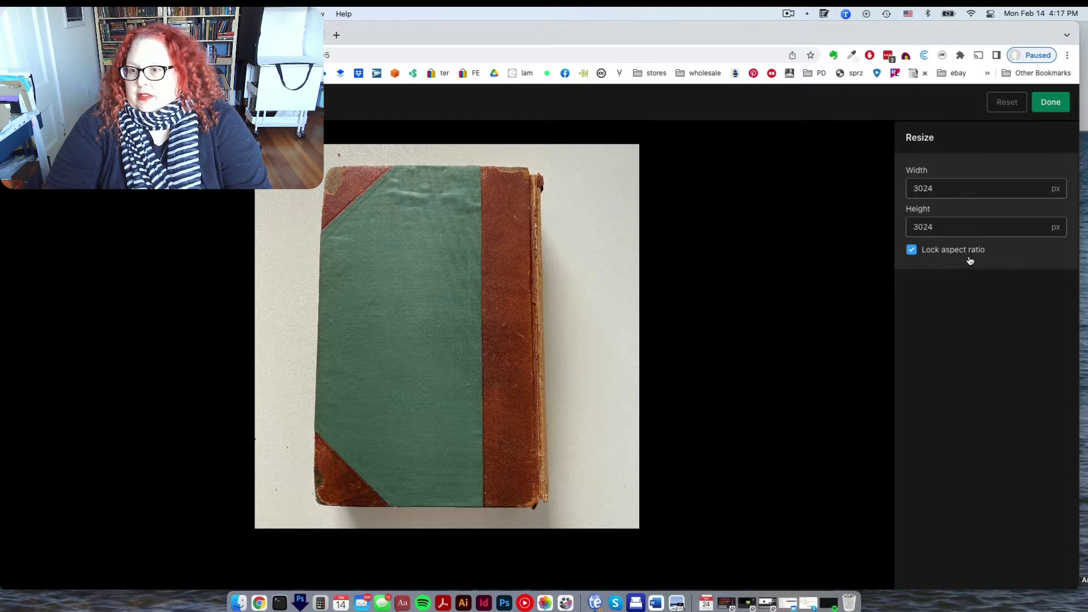
{"action": "left_click", "coordinate": [1051, 102]}
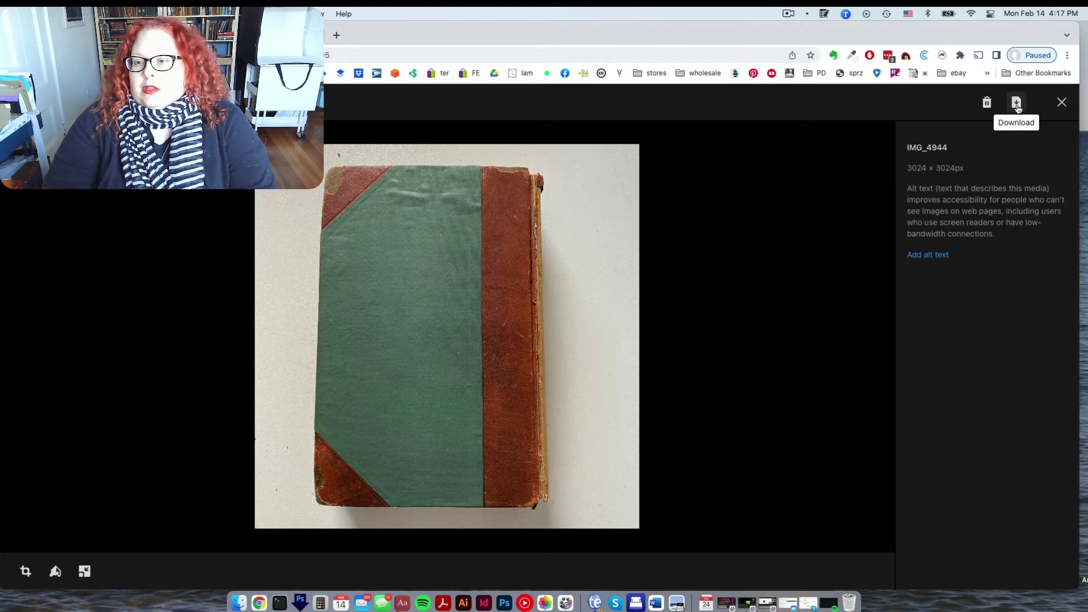
Try the alt text "Back of the book." for the back-cover photo, and clear it again.
{"action": "left_click", "coordinate": [928, 256]}
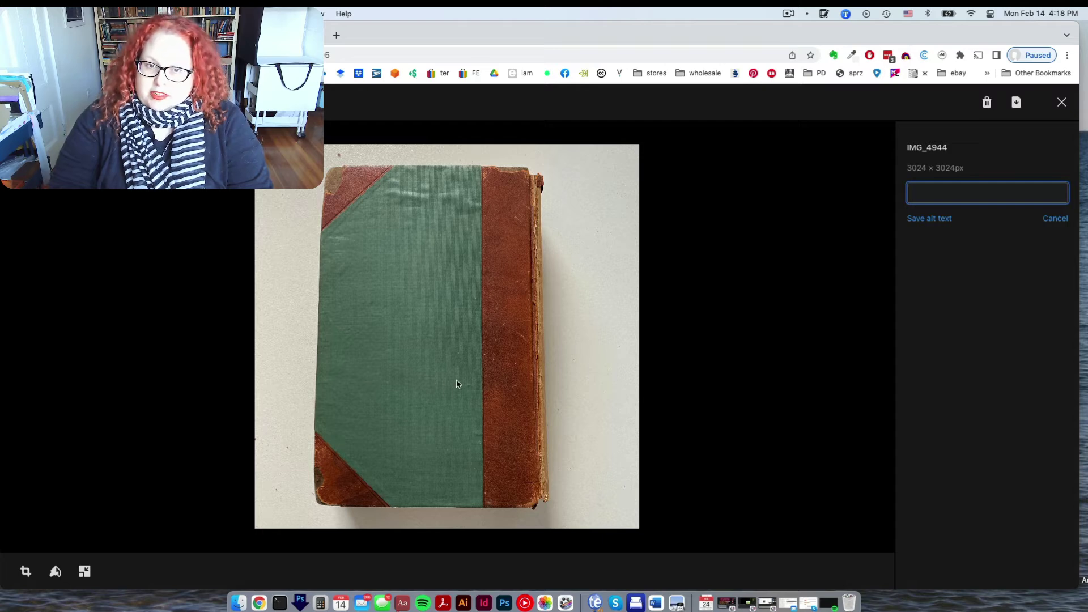
{"action": "type", "text": "Back of the book."}
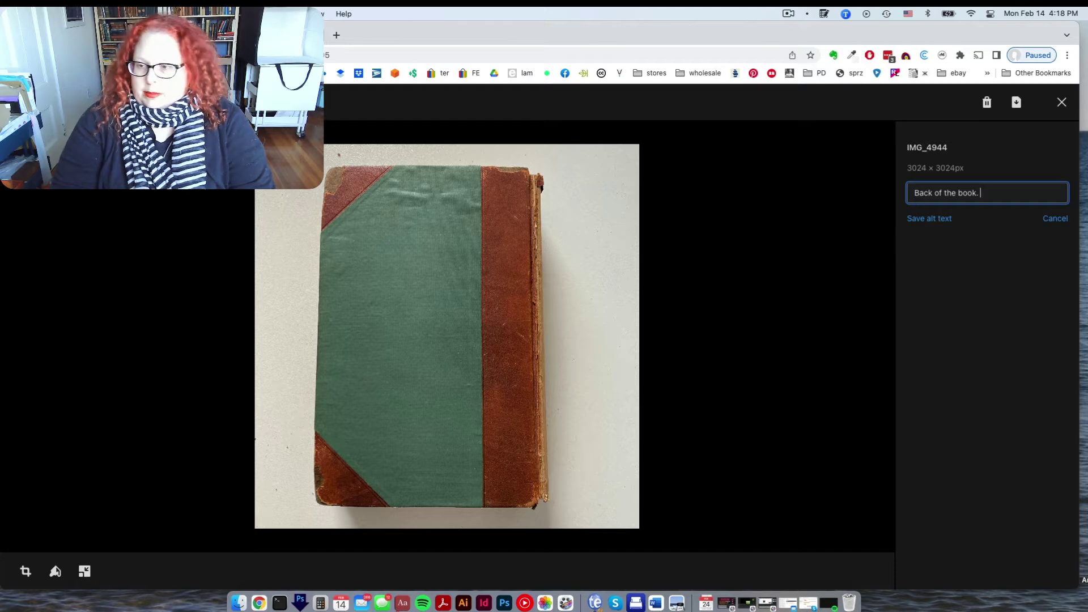
{"action": "key", "text": "super+a"}
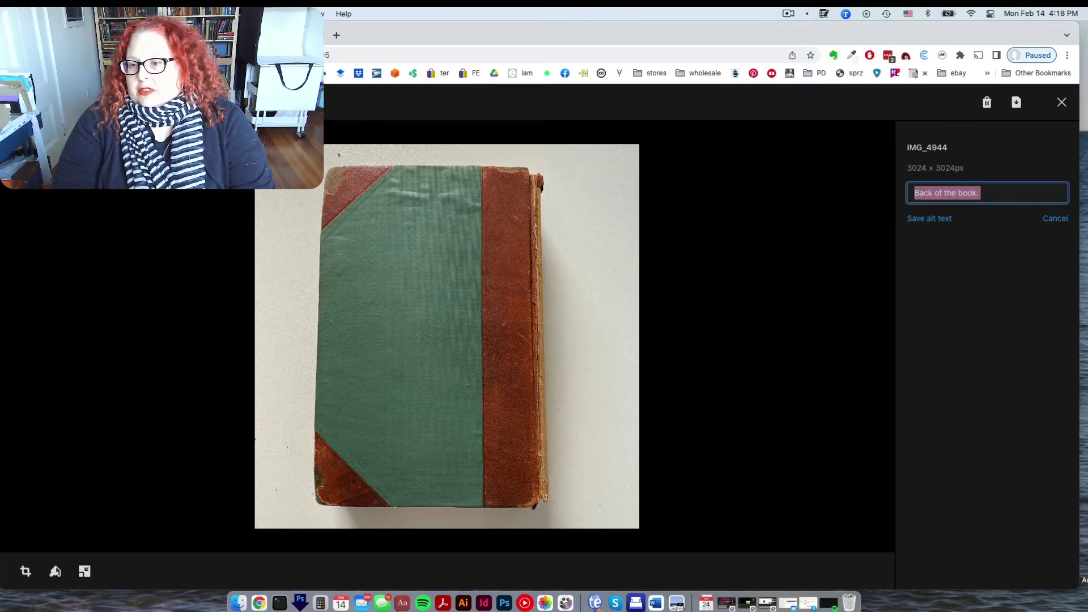
{"action": "key", "text": "BackSpace"}
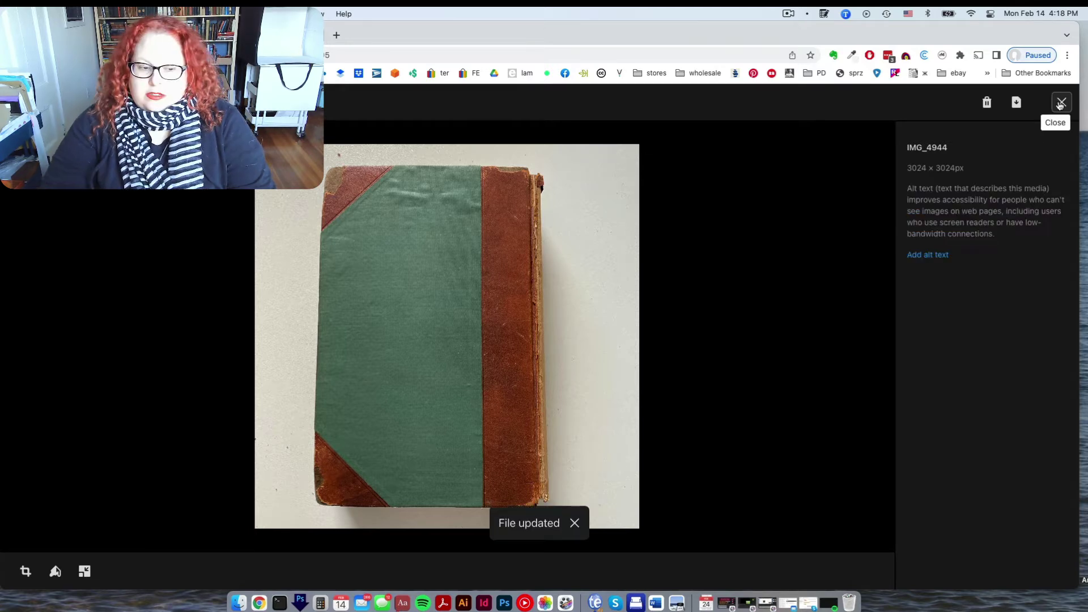
Close the photo editor and move the open text-page photo to second place, directly after the front cover.
{"action": "left_click", "coordinate": [1061, 103]}
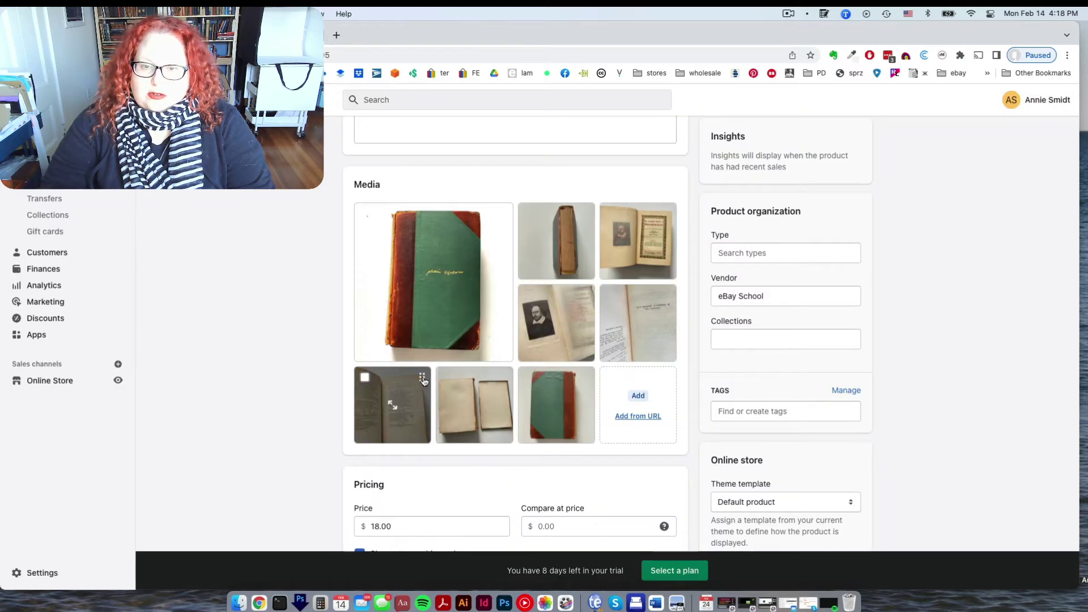
{"action": "left_click_drag", "start_coordinate": [422, 383], "coordinate": [588, 217]}
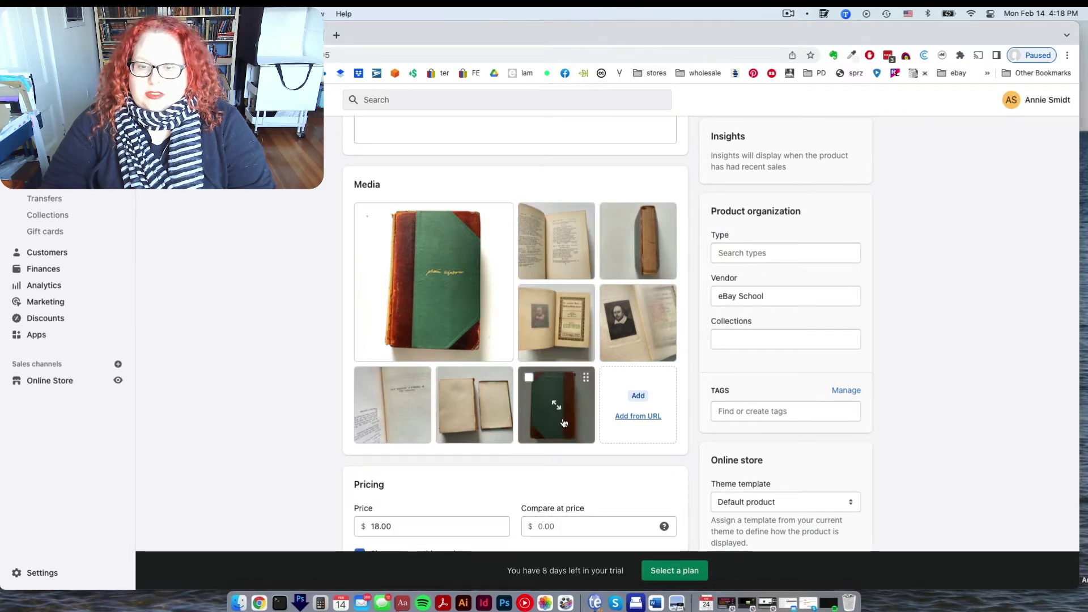
Try selecting the back-cover photo and the title-page photo in the product media, and clear the selection again.
{"action": "left_click", "coordinate": [528, 377]}
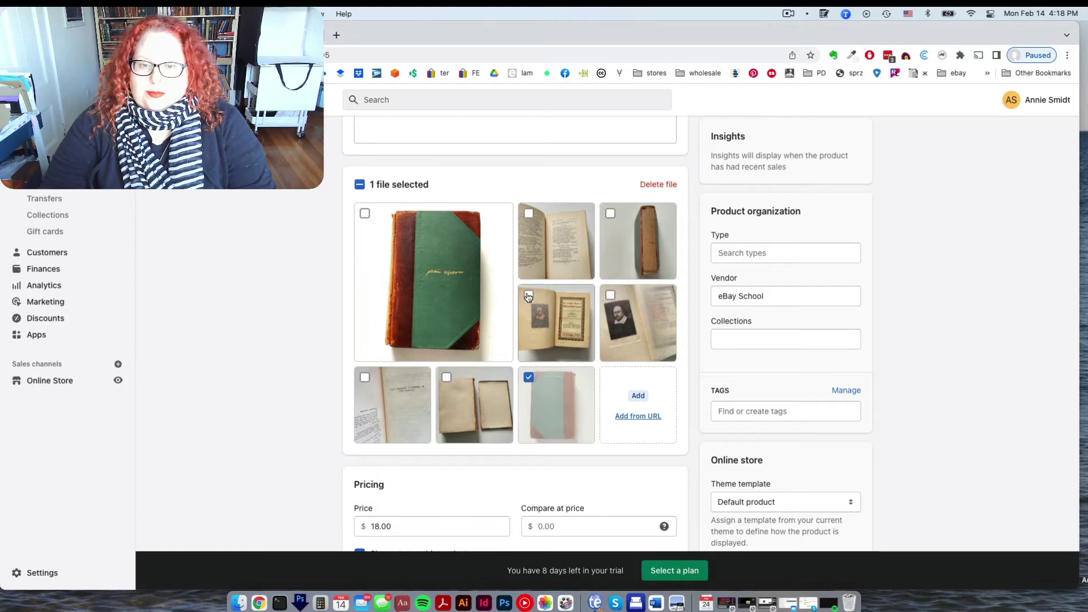
{"action": "left_click", "coordinate": [530, 296]}
{"action": "left_click", "coordinate": [529, 295]}
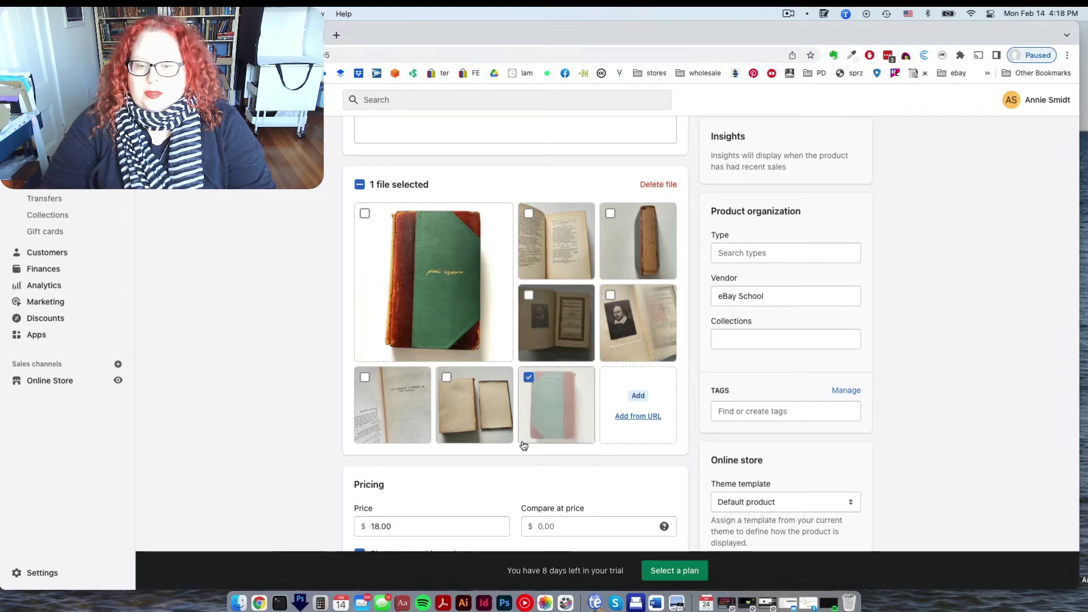
{"action": "left_click", "coordinate": [529, 378]}
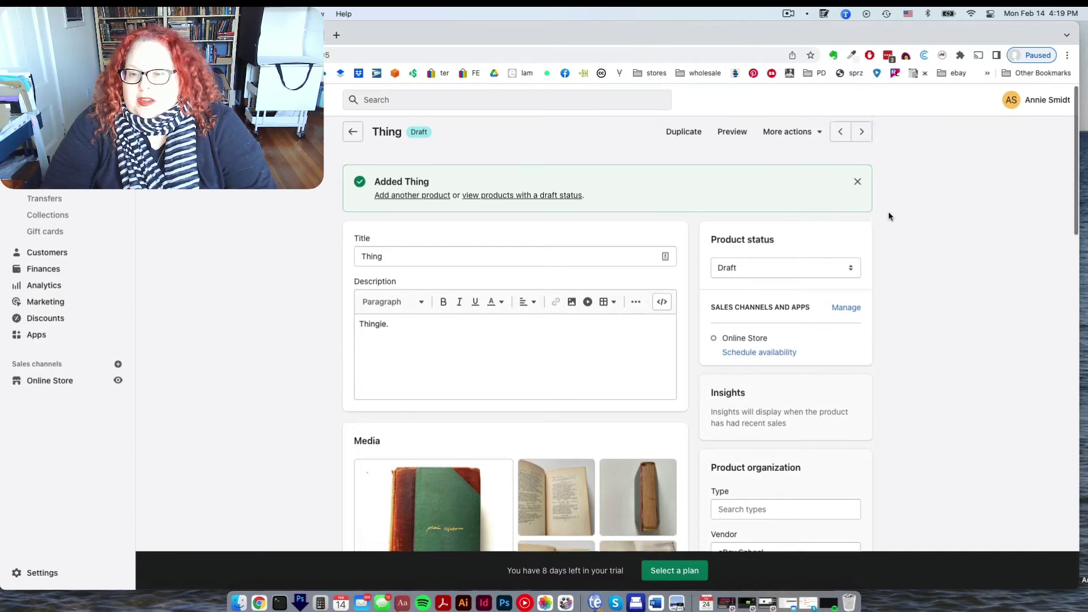
Change the product's status to Active.
{"action": "scroll", "coordinate": [894, 202], "scroll_direction": "down", "scroll_amount": 4}
{"action": "scroll", "coordinate": [889, 216], "scroll_direction": "up", "scroll_amount": 2}
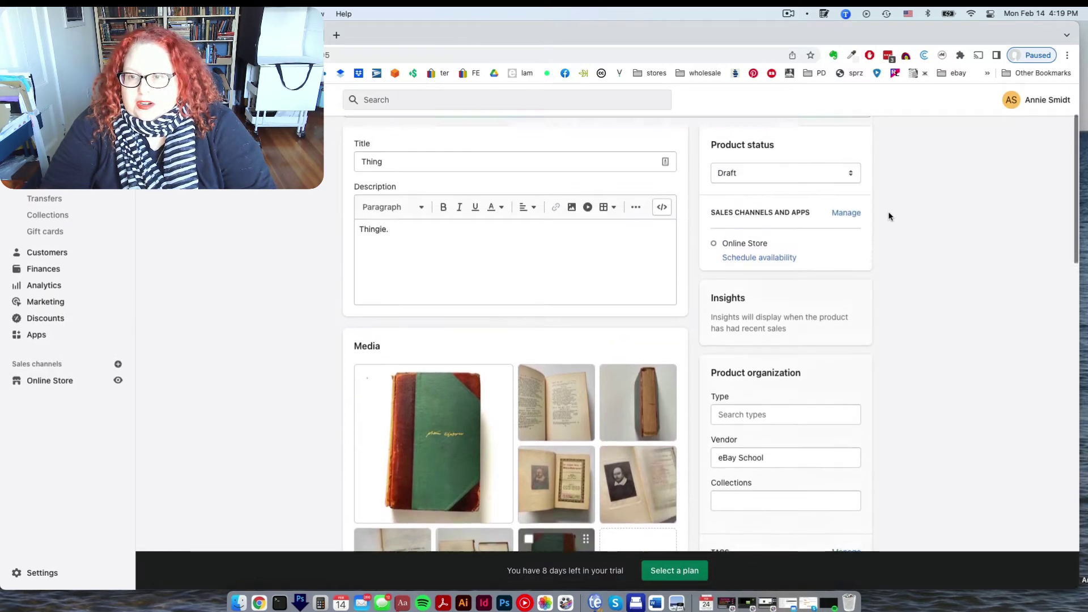
{"action": "scroll", "coordinate": [889, 217], "scroll_direction": "down", "scroll_amount": 2}
{"action": "scroll", "coordinate": [889, 216], "scroll_direction": "up", "scroll_amount": 4}
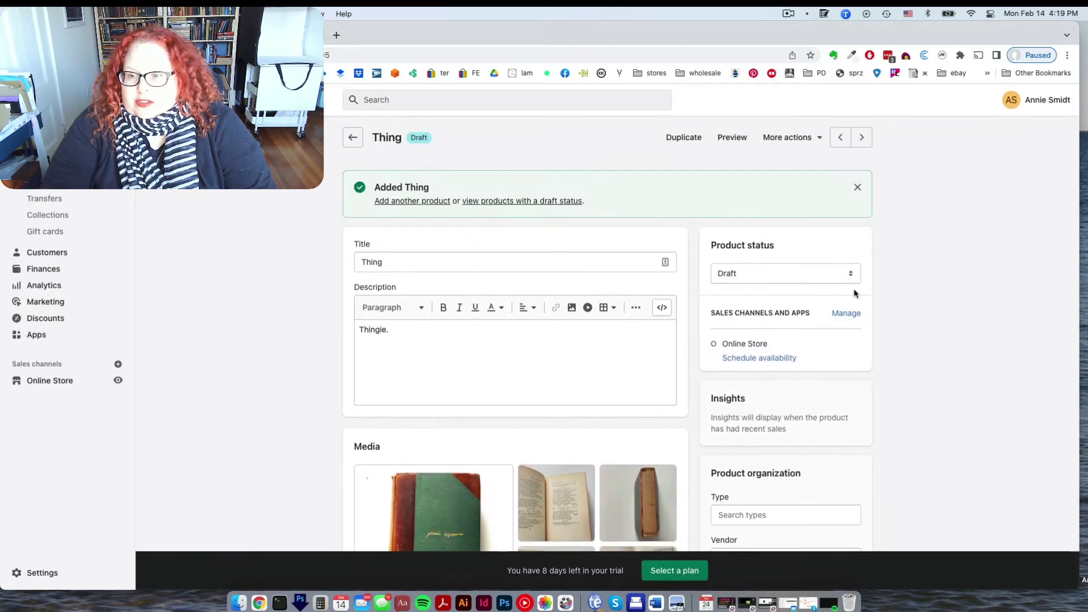
{"action": "left_click", "coordinate": [852, 274]}
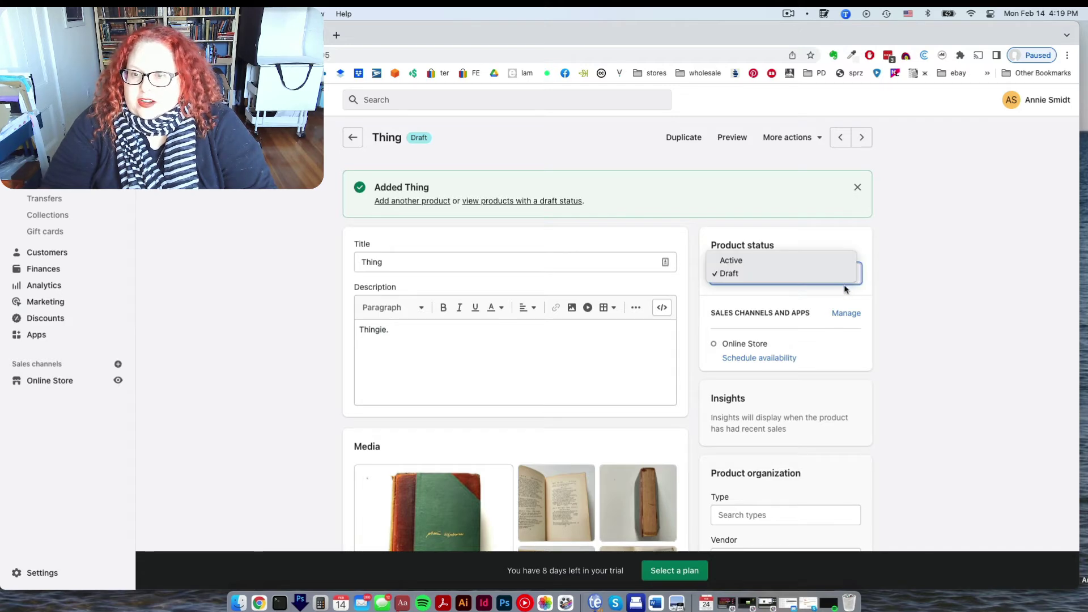
{"action": "left_click", "coordinate": [760, 274]}
{"action": "left_click", "coordinate": [777, 271]}
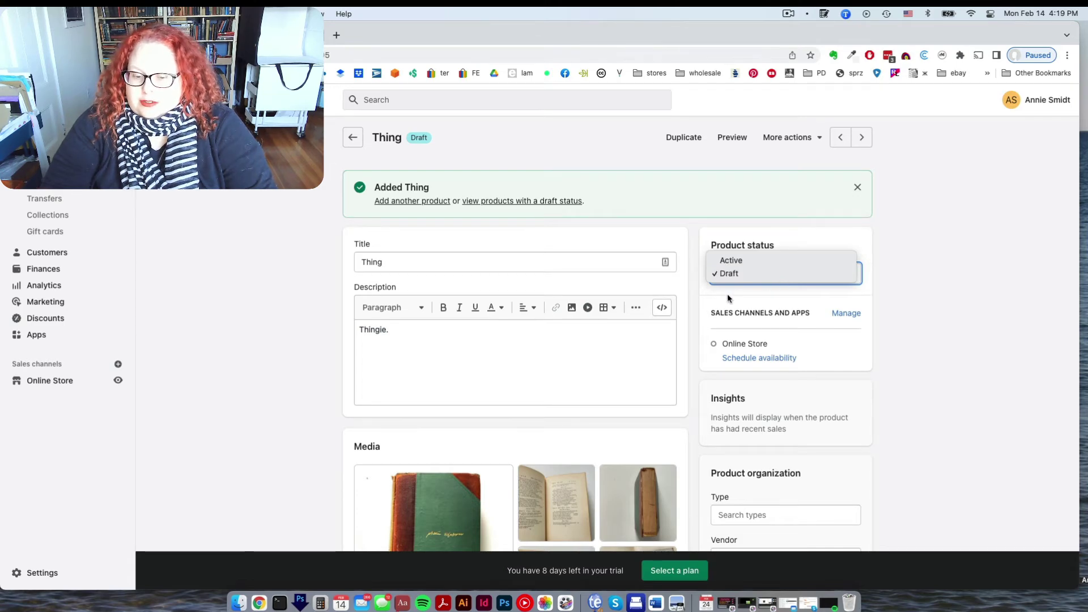
{"action": "left_click", "coordinate": [773, 260]}
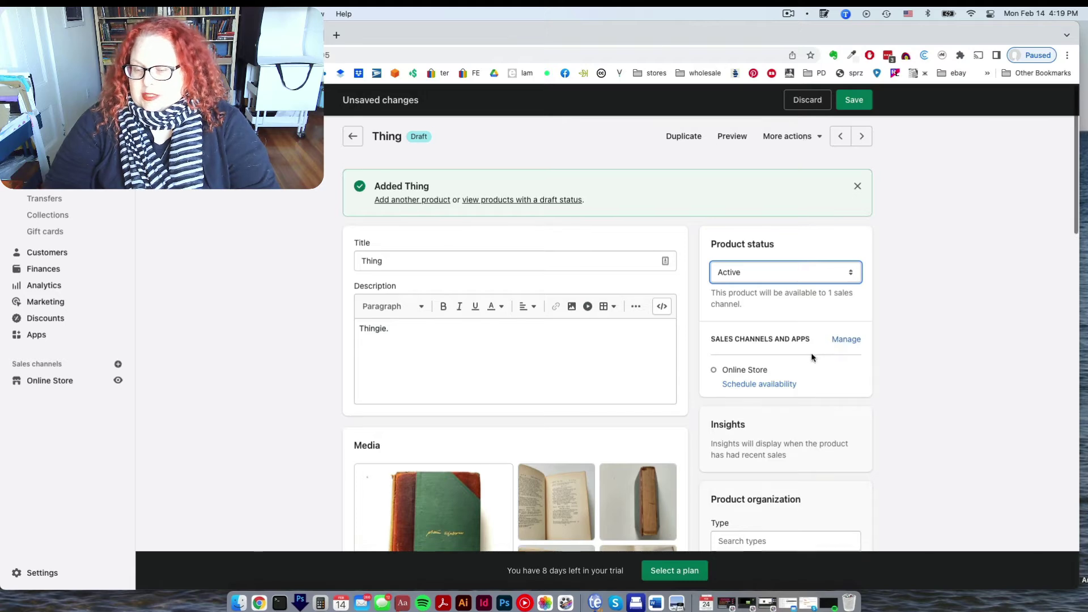
Review the date and time options for scheduling the product's Online Store availability, and close them without scheduling.
{"action": "scroll", "coordinate": [812, 356], "scroll_direction": "down", "scroll_amount": 2}
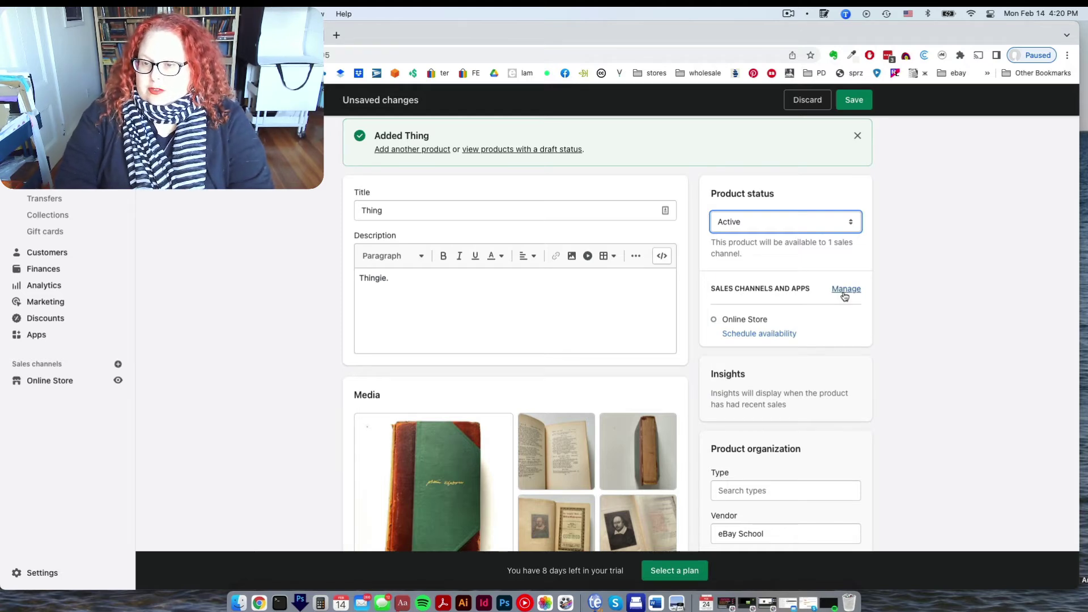
{"action": "left_click", "coordinate": [765, 334]}
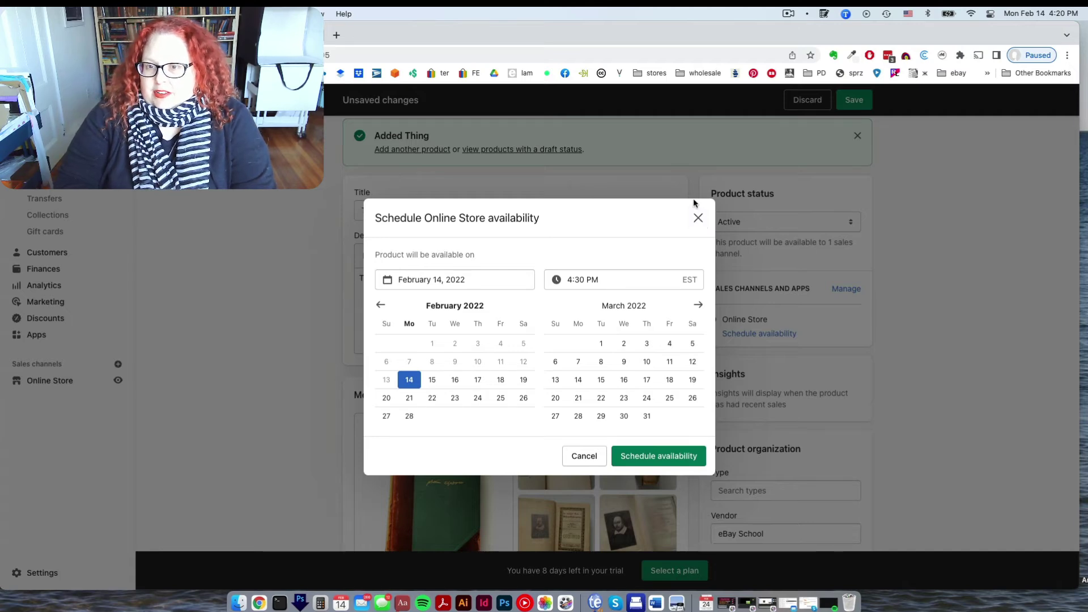
{"action": "left_click", "coordinate": [697, 218]}
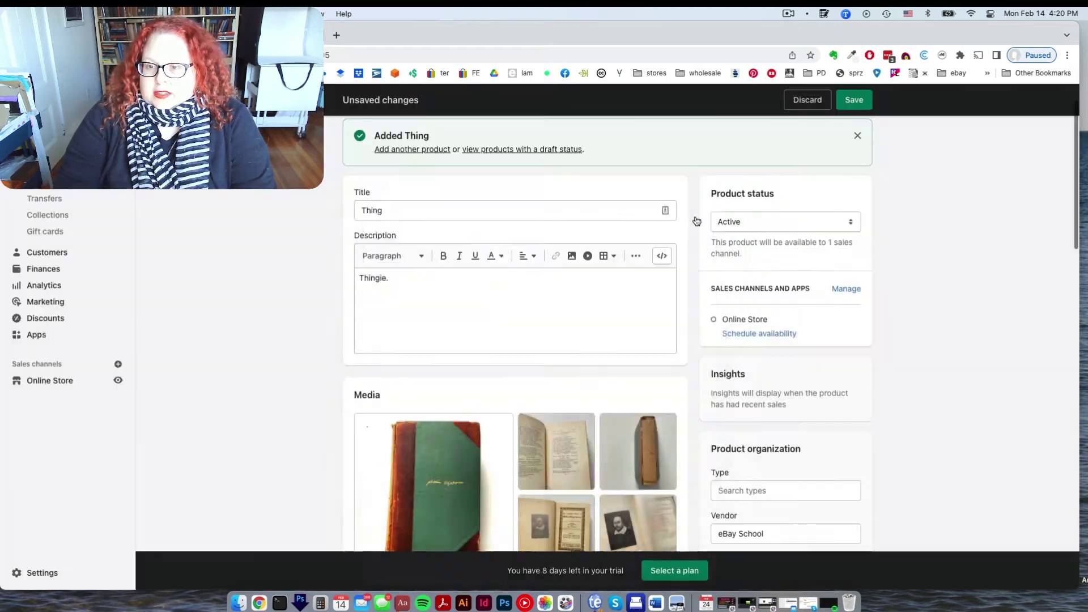
Create the tag "vintage books" for the product and save the product.
{"action": "scroll", "coordinate": [787, 274], "scroll_direction": "down", "scroll_amount": 5}
{"action": "scroll", "coordinate": [787, 275], "scroll_direction": "up", "scroll_amount": 3}
{"action": "scroll", "coordinate": [787, 275], "scroll_direction": "down", "scroll_amount": 4}
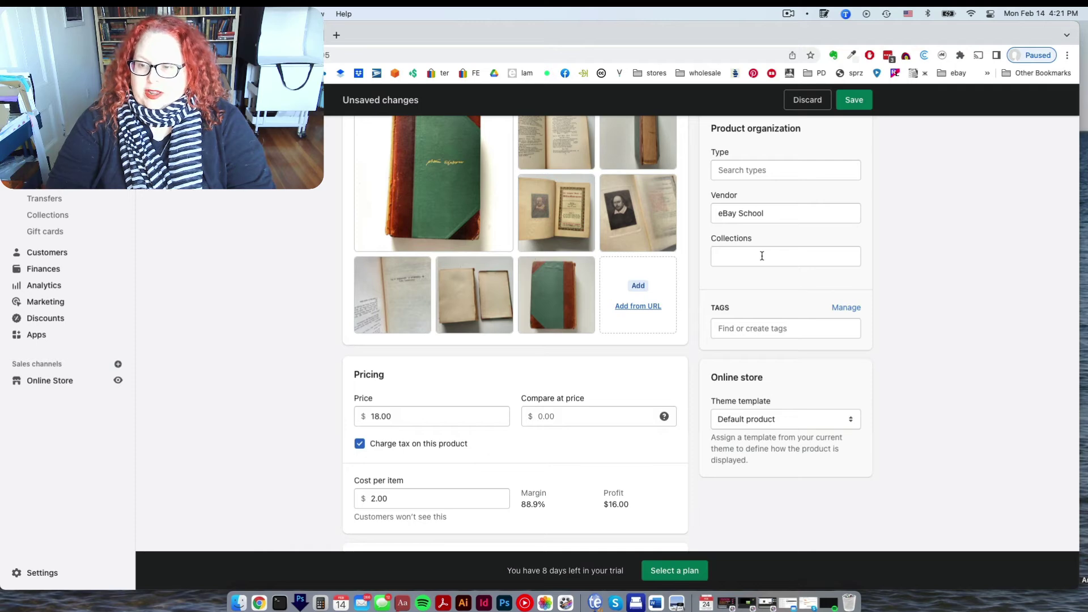
{"action": "left_click", "coordinate": [748, 330]}
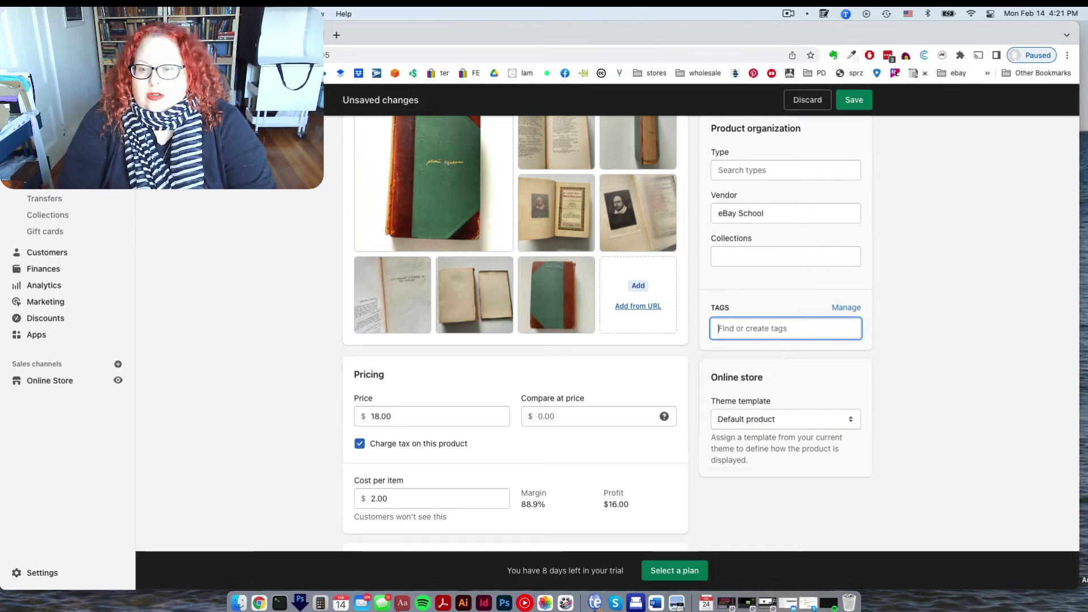
{"action": "type", "text": "vintage"}
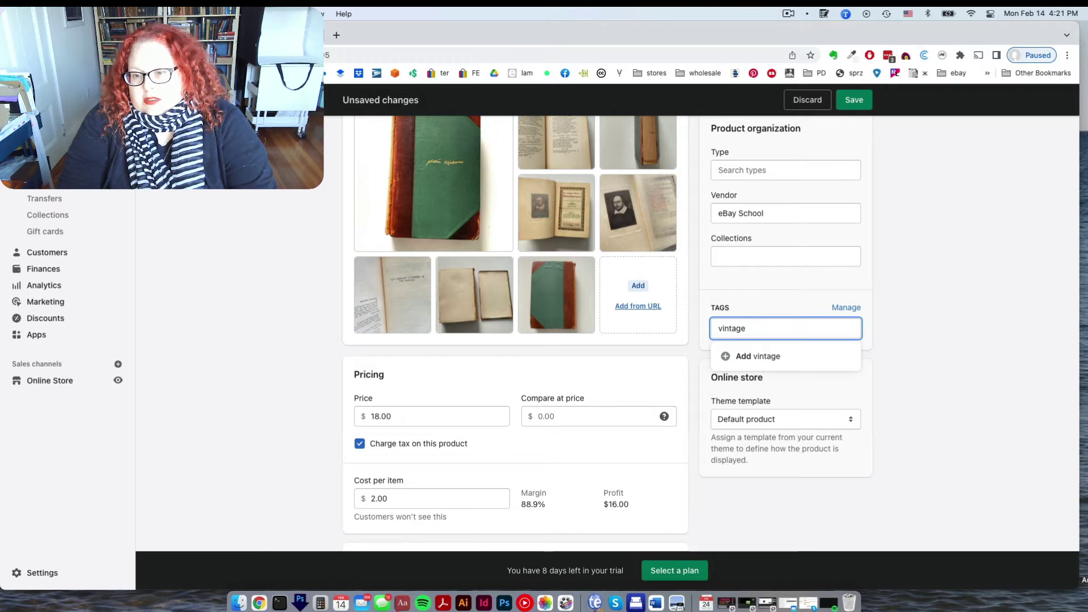
{"action": "type", "text": " books"}
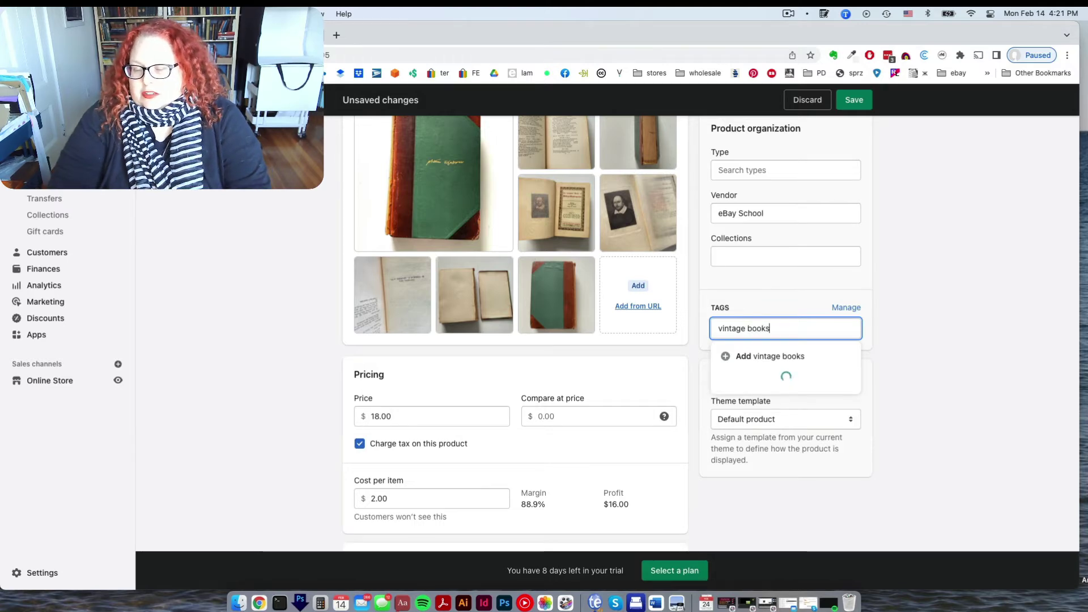
{"action": "left_click", "coordinate": [783, 358]}
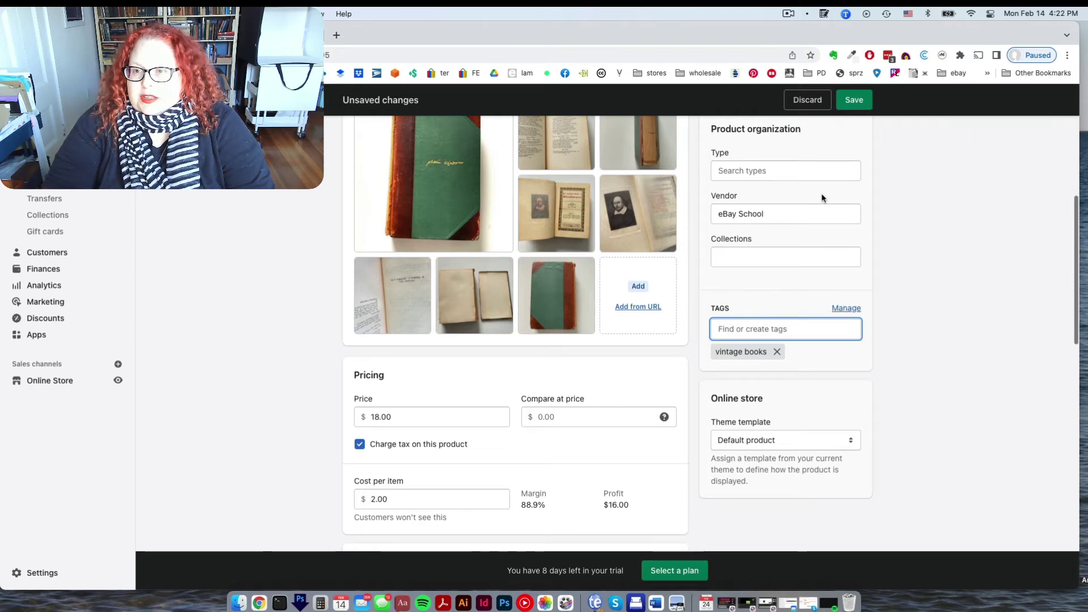
{"action": "left_click", "coordinate": [860, 99]}
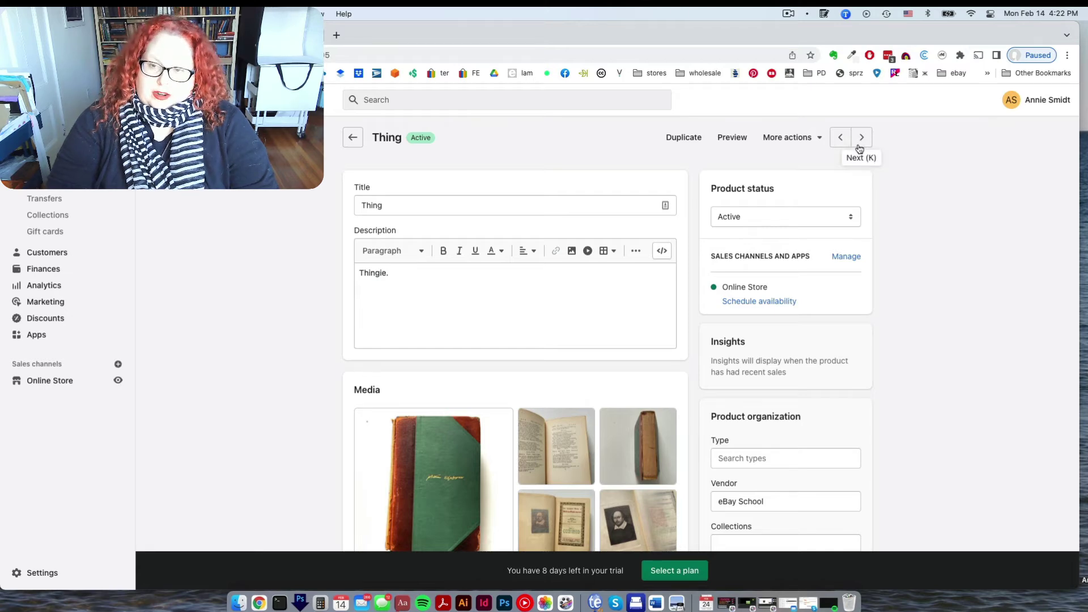
Return to the product list, select all products and review the bulk actions available for them without applying any.
{"action": "left_click", "coordinate": [354, 137]}
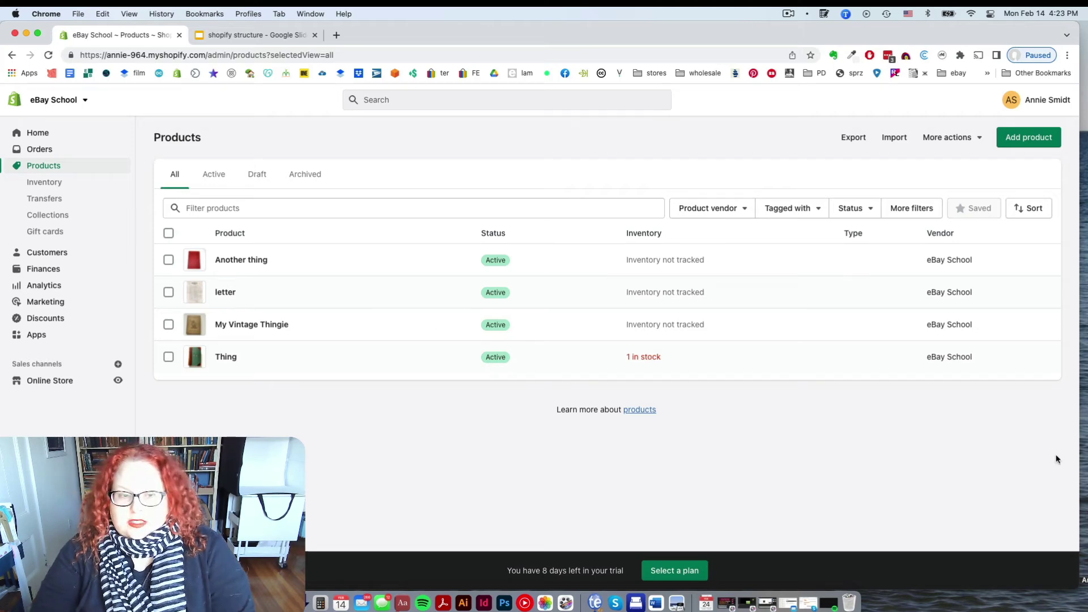
{"action": "left_click", "coordinate": [168, 232]}
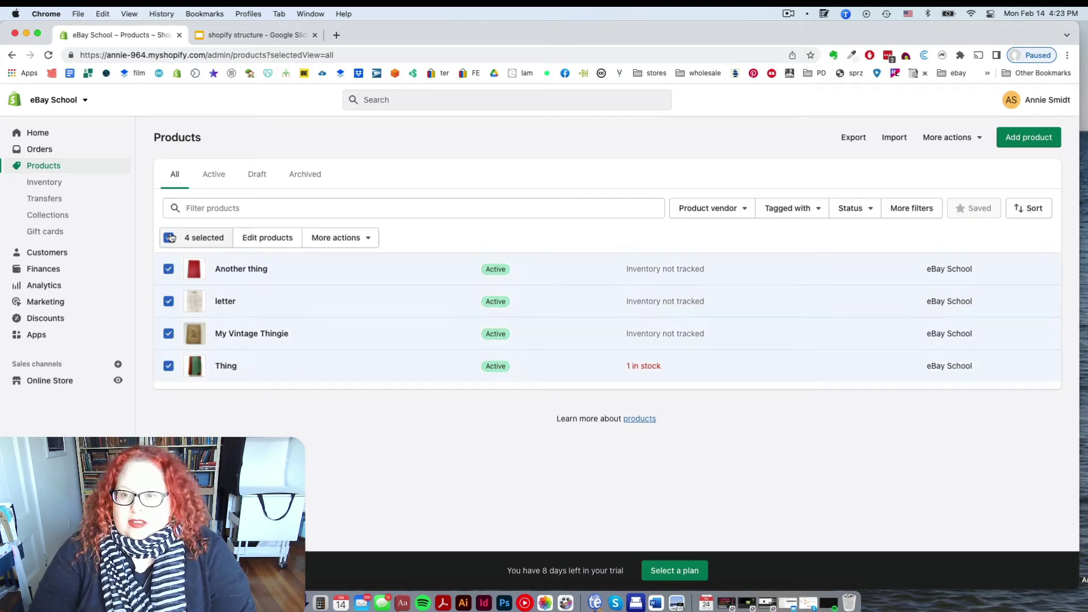
{"action": "left_click", "coordinate": [369, 239]}
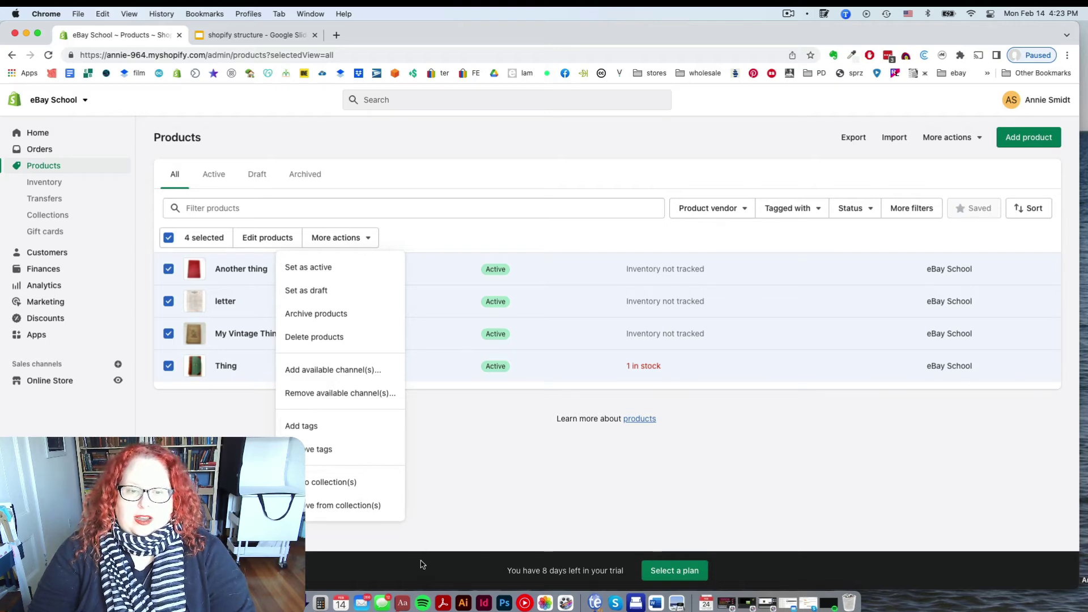
{"action": "left_click", "coordinate": [453, 475]}
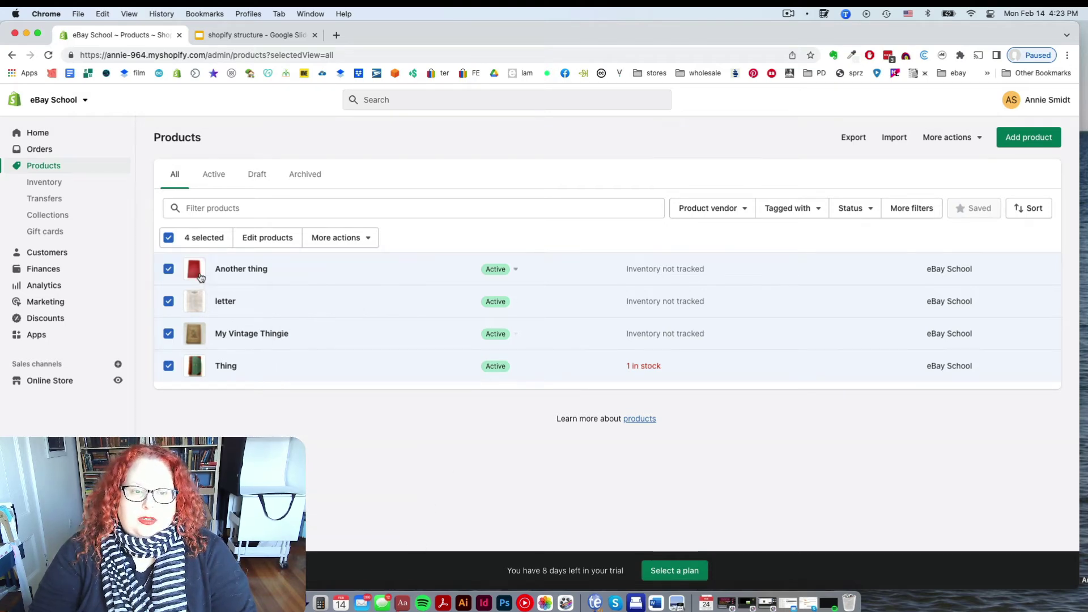
Review the product list's filters for vendor, tag and status, plus the additional filters, without applying any.
{"action": "left_click", "coordinate": [709, 208]}
{"action": "left_click", "coordinate": [708, 186]}
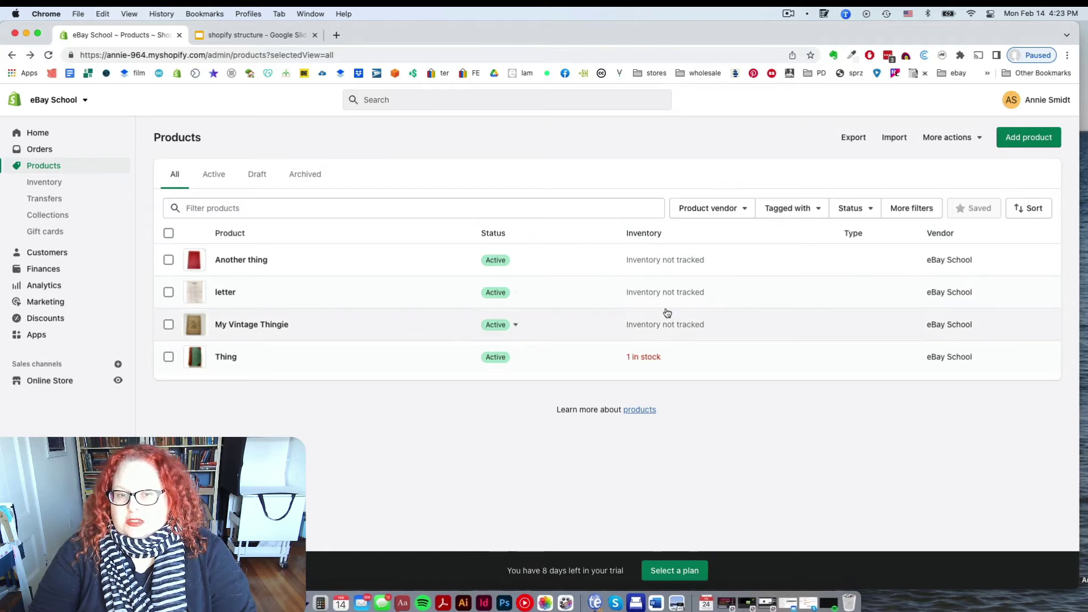
{"action": "left_click", "coordinate": [732, 220]}
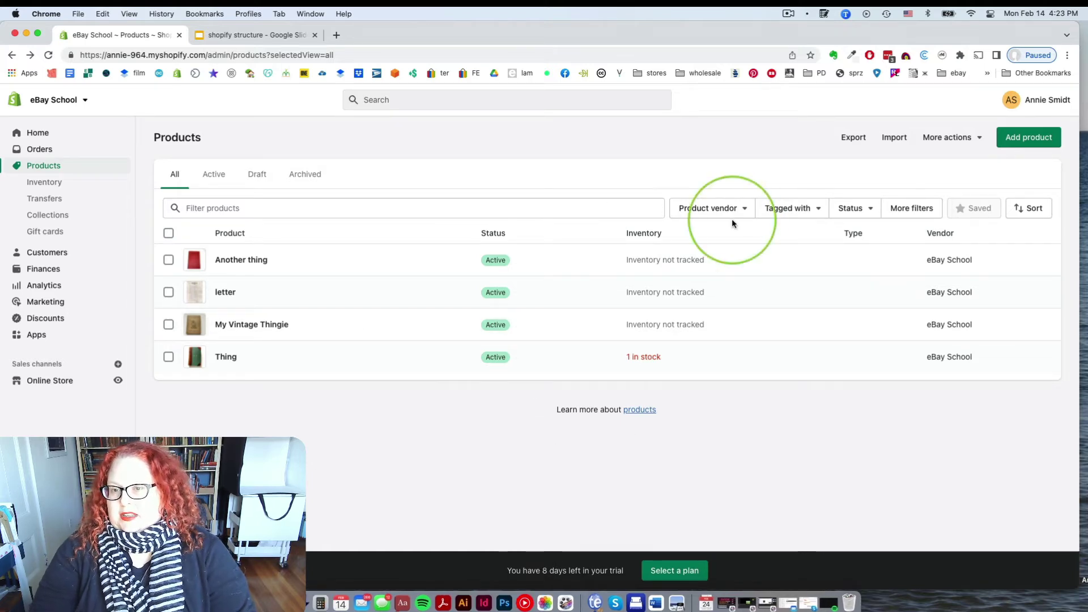
{"action": "left_click", "coordinate": [743, 210]}
{"action": "left_click", "coordinate": [796, 208]}
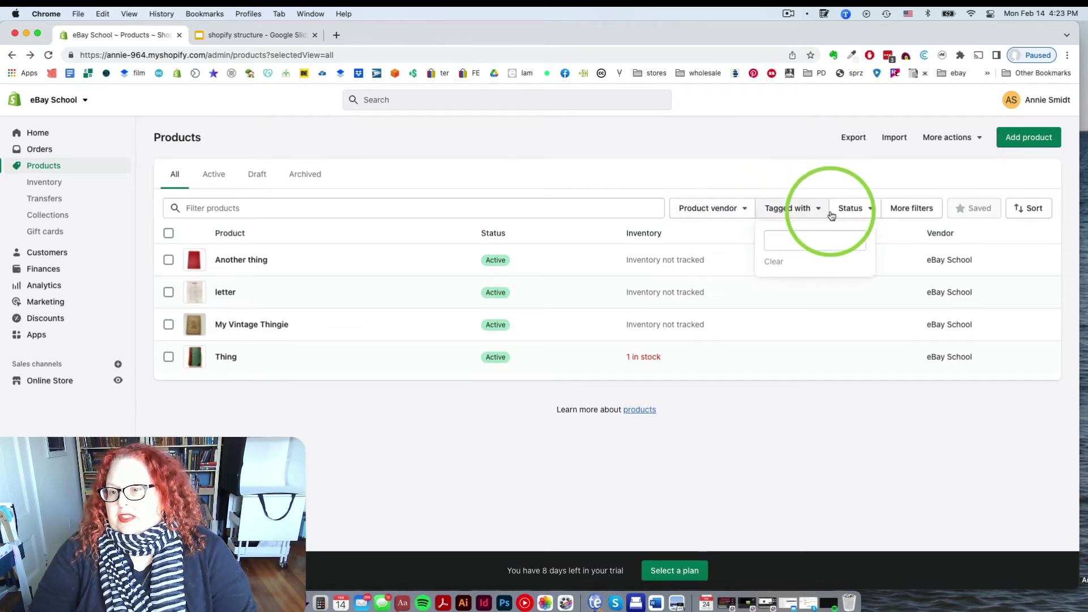
{"action": "left_click", "coordinate": [850, 209]}
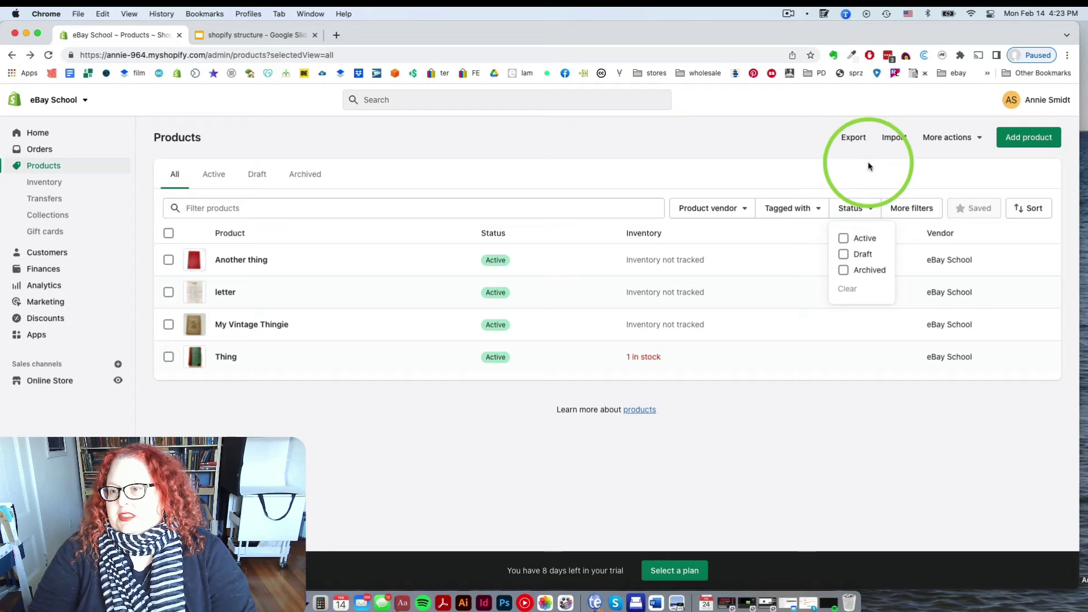
{"action": "left_click", "coordinate": [913, 208]}
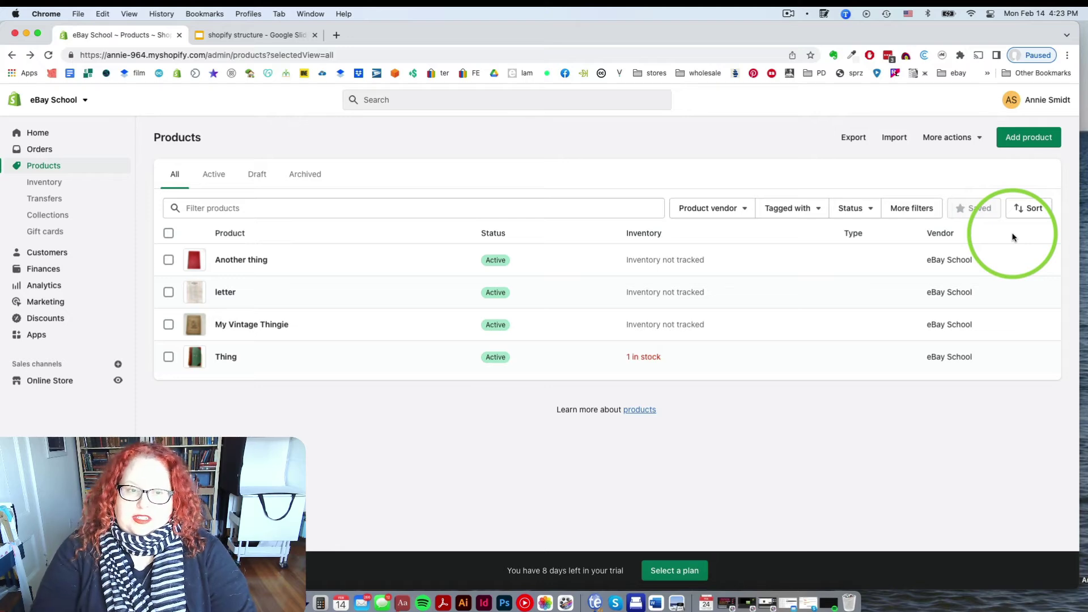
View the product list by Active and Draft status, and return to the view of all products.
{"action": "left_click", "coordinate": [215, 173]}
{"action": "left_click", "coordinate": [264, 177]}
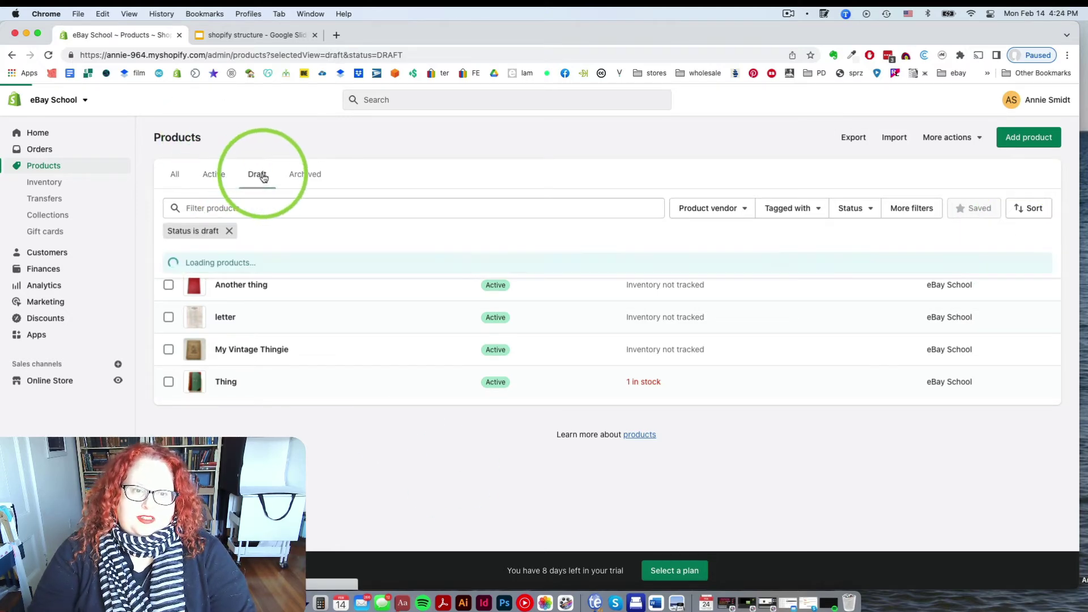
{"action": "left_click_drag", "start_coordinate": [186, 173], "coordinate": [187, 173]}
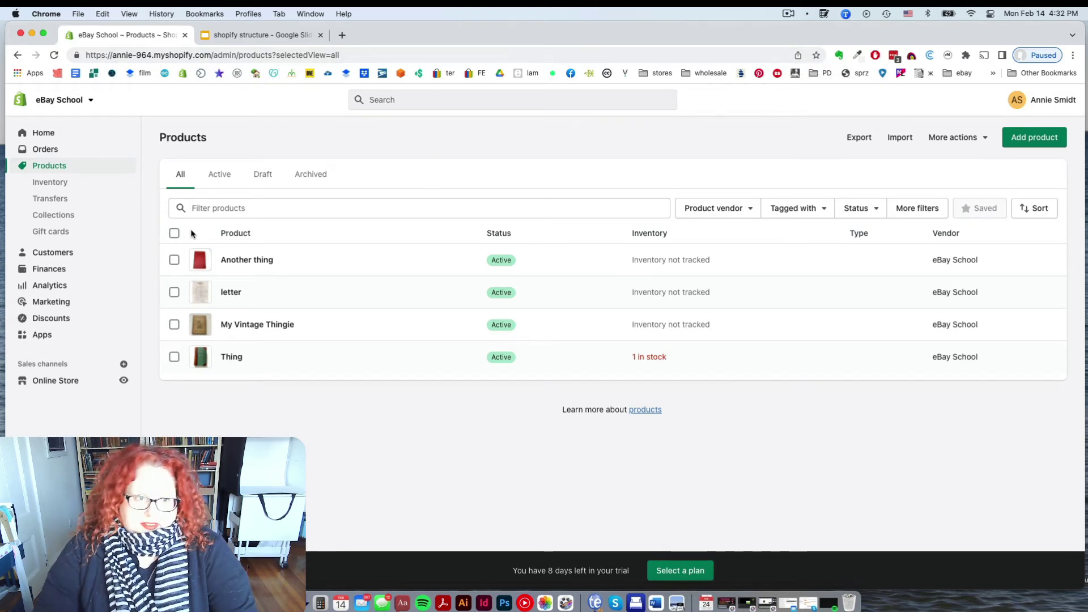
Start a new collection with the title "Shrubbery" and the description "lots of topiary".
{"action": "left_click", "coordinate": [73, 216]}
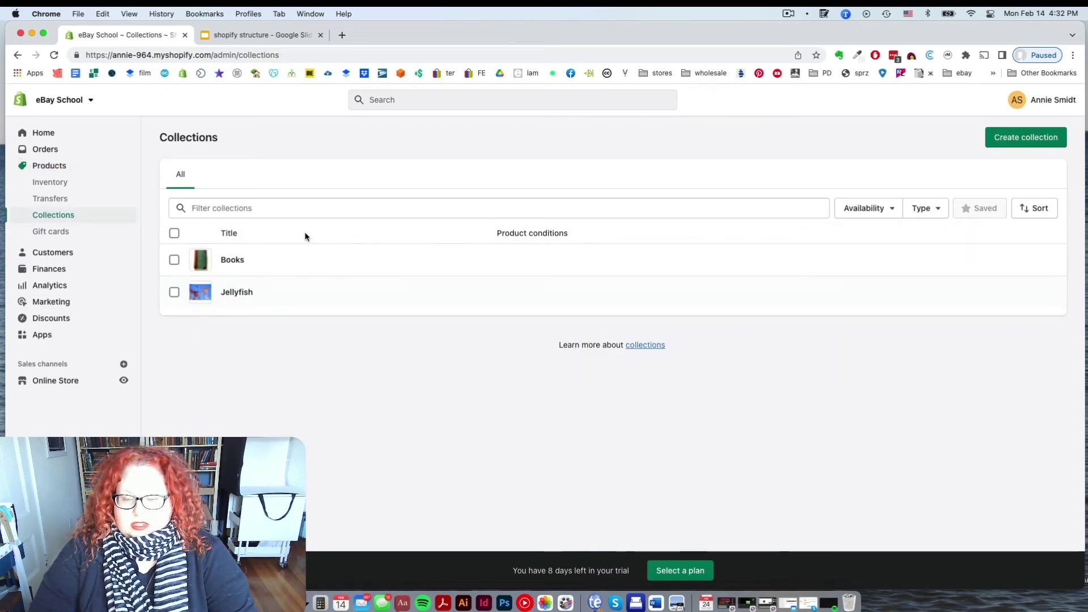
{"action": "left_click", "coordinate": [996, 138]}
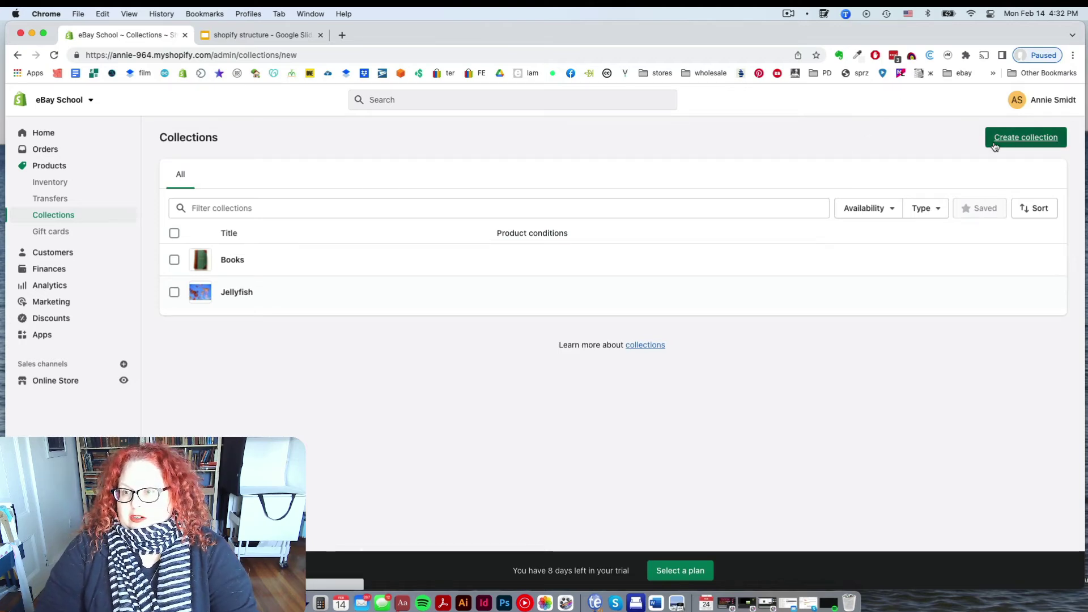
{"action": "left_click", "coordinate": [427, 194]}
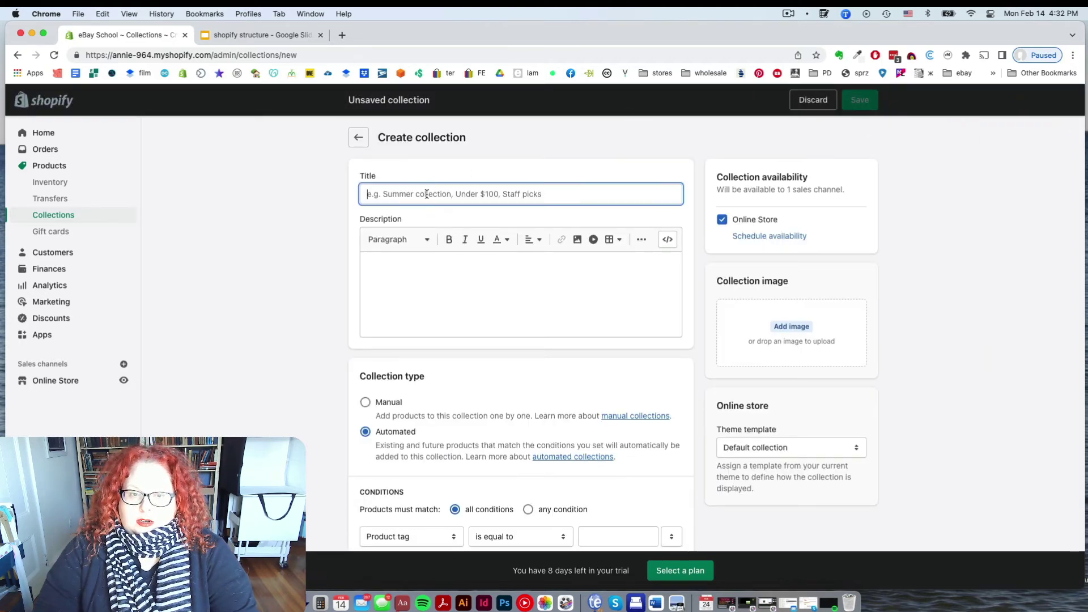
{"action": "type", "text": "Shrubbery"}
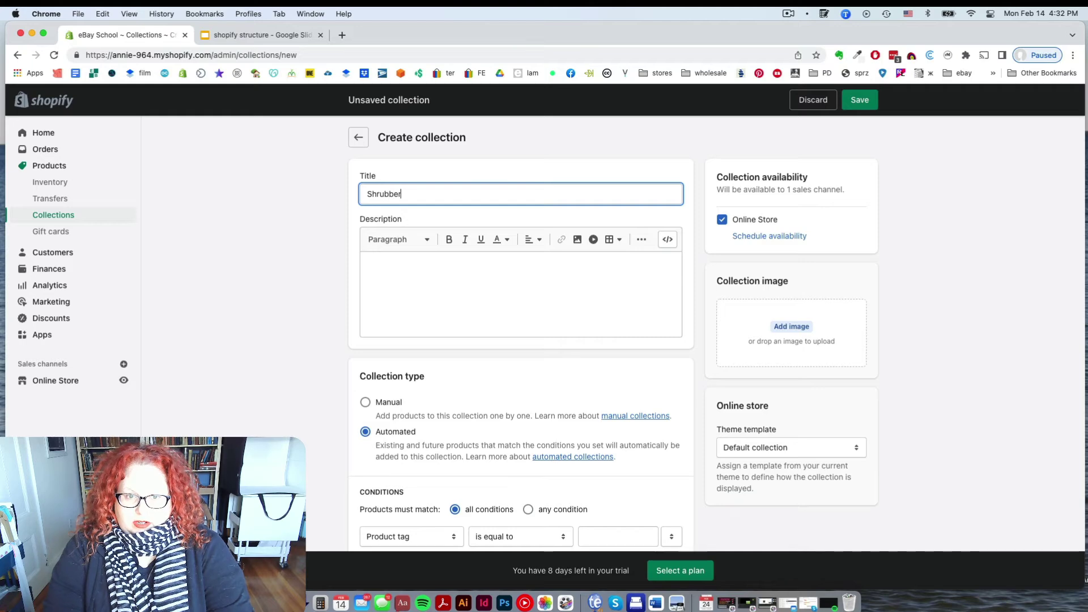
{"action": "key", "text": "Tab"}
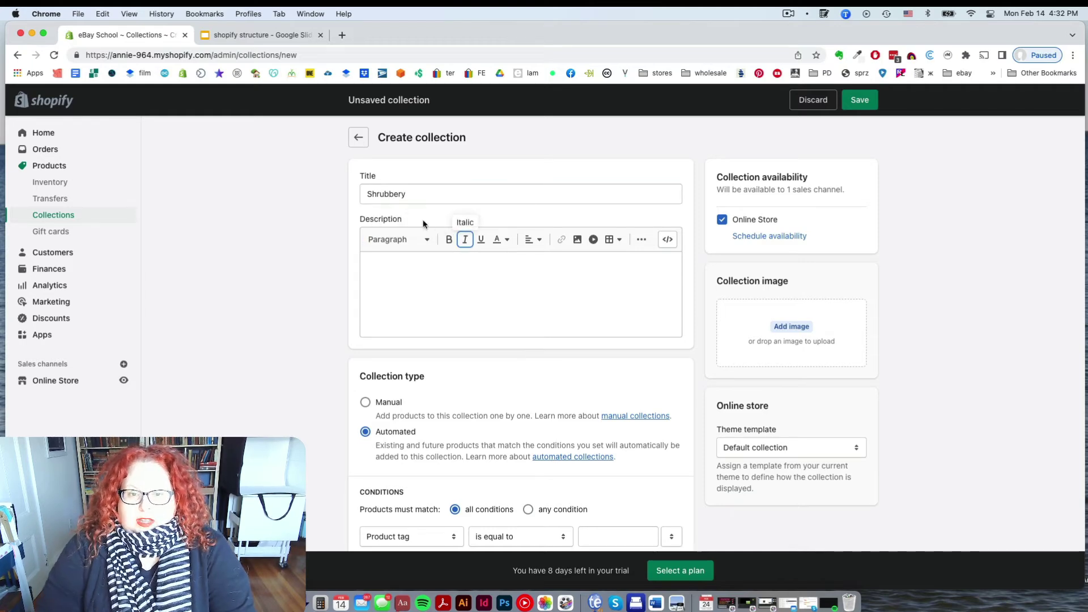
{"action": "left_click", "coordinate": [489, 318]}
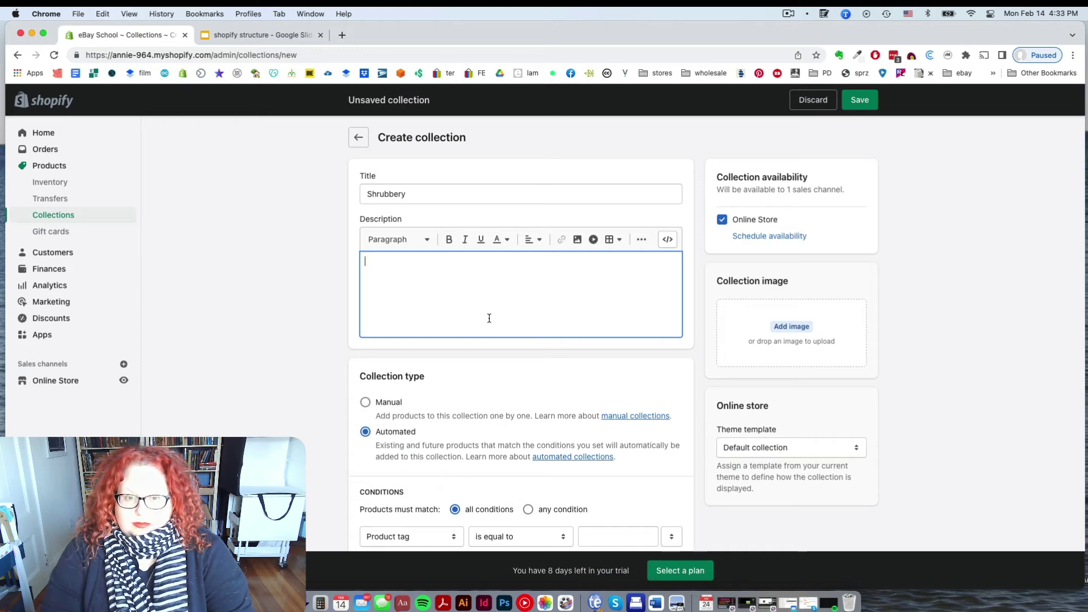
{"action": "type", "text": "lots of topiary"}
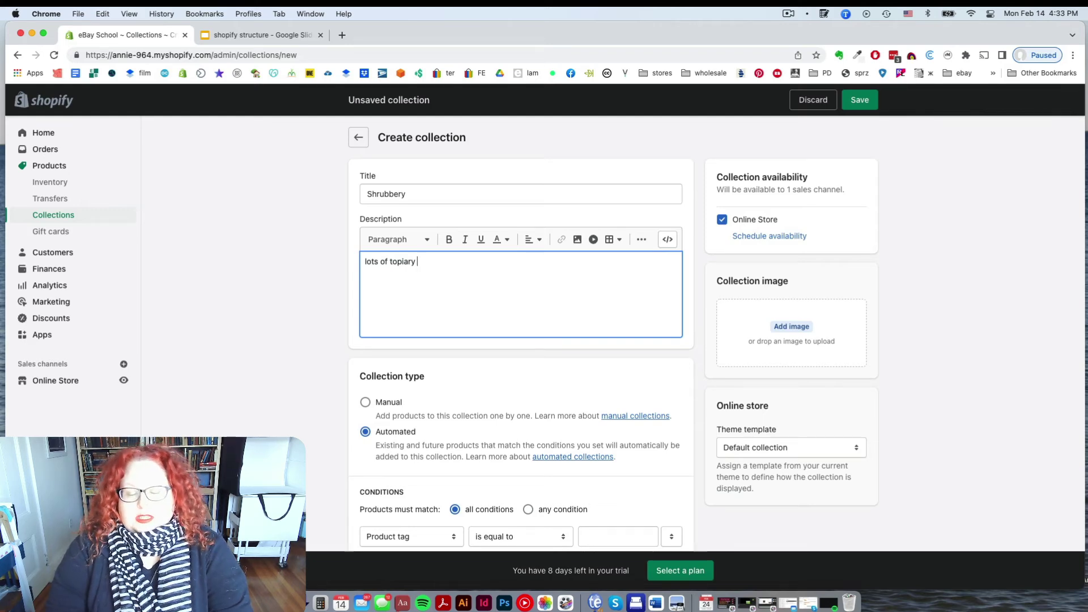
Correct the collection description to read "Lots of topiary.".
{"action": "left_click", "coordinate": [365, 261]}
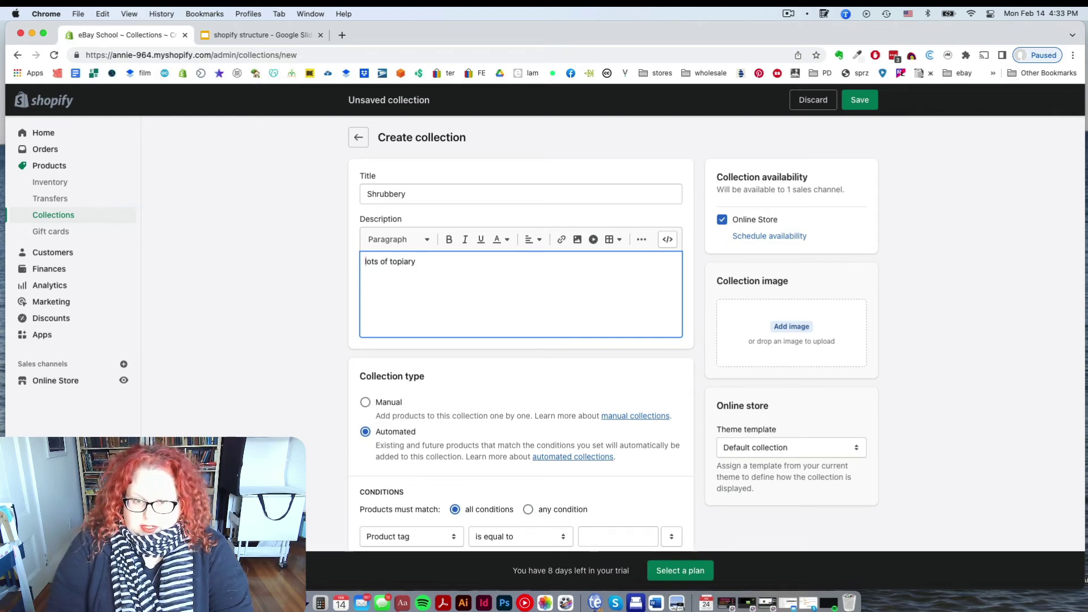
{"action": "type", "text": "L"}
{"action": "left_click", "coordinate": [420, 261]}
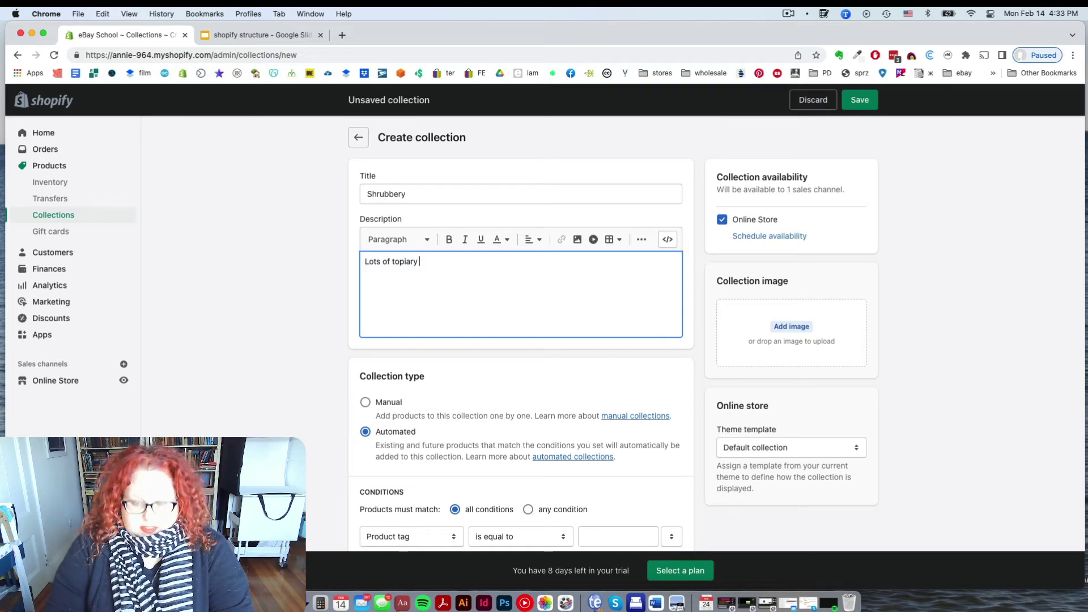
{"action": "type", "text": "."}
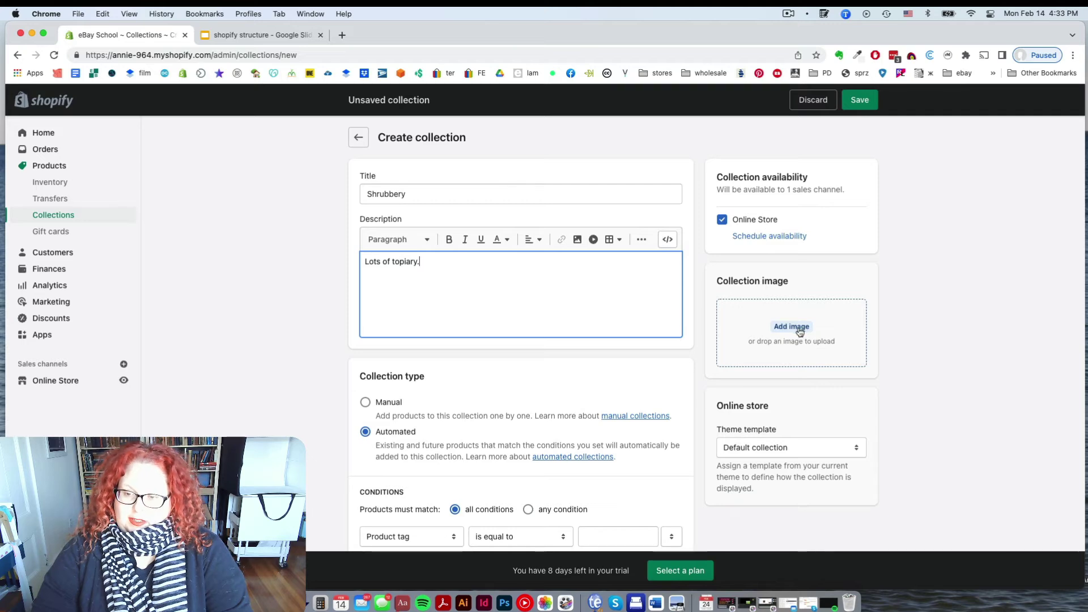
Add the topiary picture from the Desktop folder as the collection image, and delete the stray "w" after the description.
{"action": "type", "text": "w"}
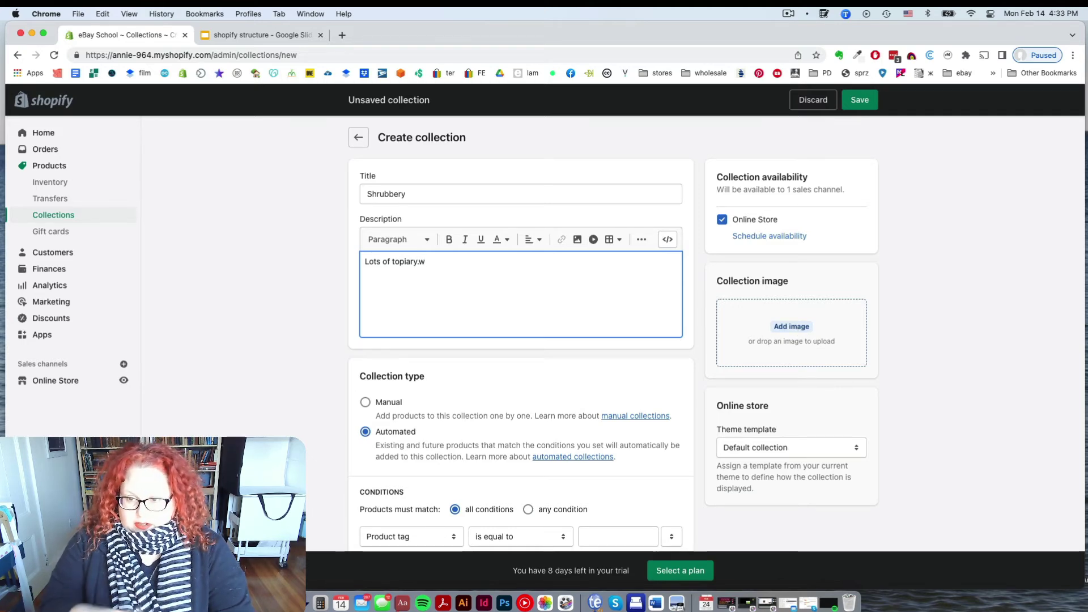
{"action": "left_click", "coordinate": [785, 331]}
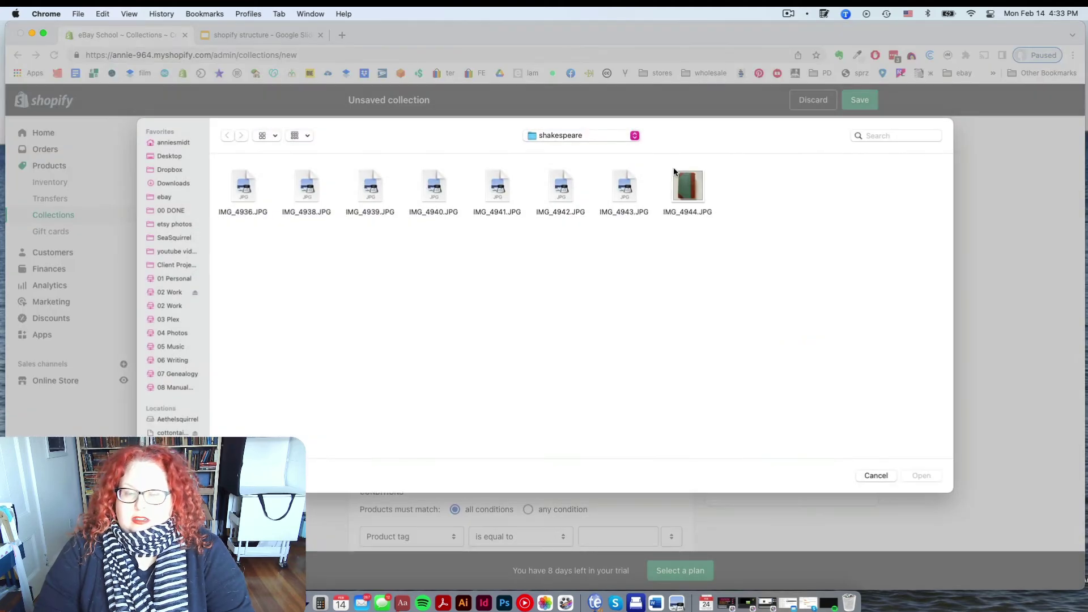
{"action": "left_click", "coordinate": [578, 141]}
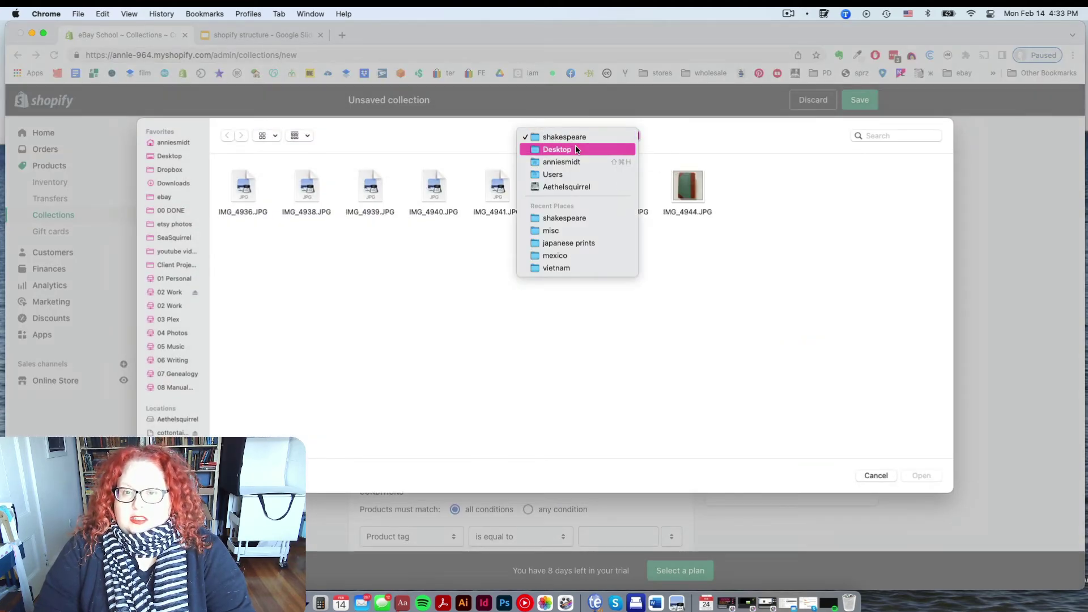
{"action": "left_click", "coordinate": [576, 145]}
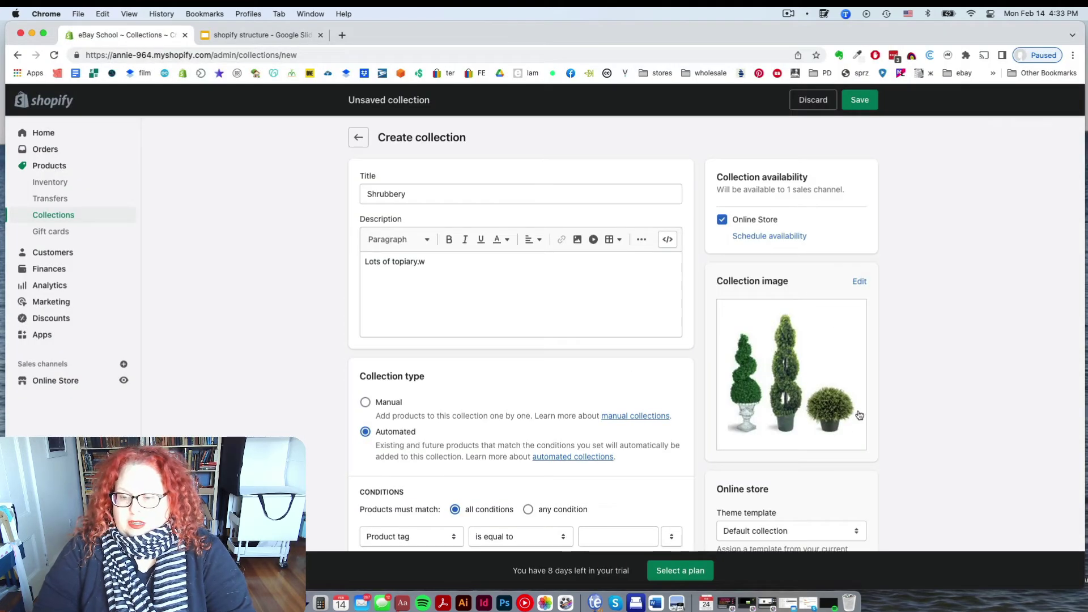
{"action": "scroll", "coordinate": [856, 413], "scroll_direction": "down", "scroll_amount": 3}
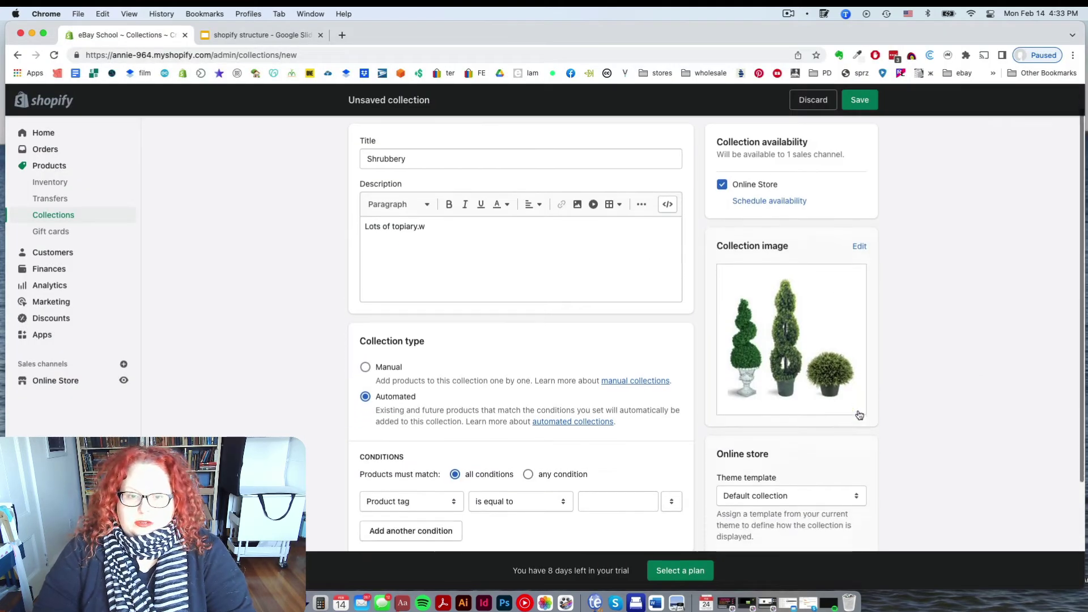
{"action": "left_click", "coordinate": [451, 158]}
{"action": "key", "text": "BackSpace"}
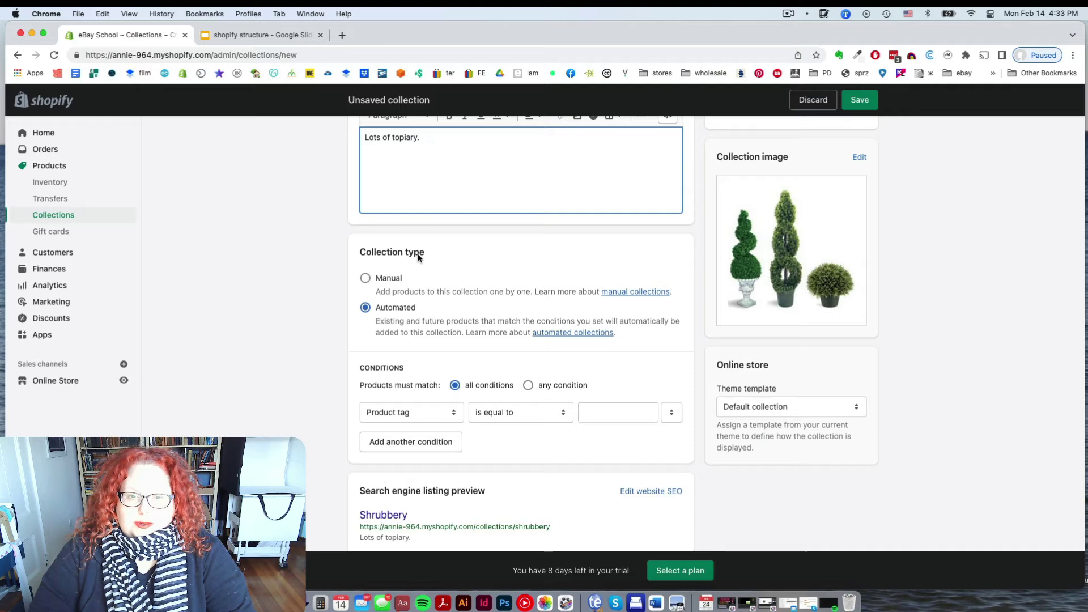
Switch the collection type to Manual and back to Automated, and set a condition that the product tag is equal to "green".
{"action": "left_click", "coordinate": [365, 278]}
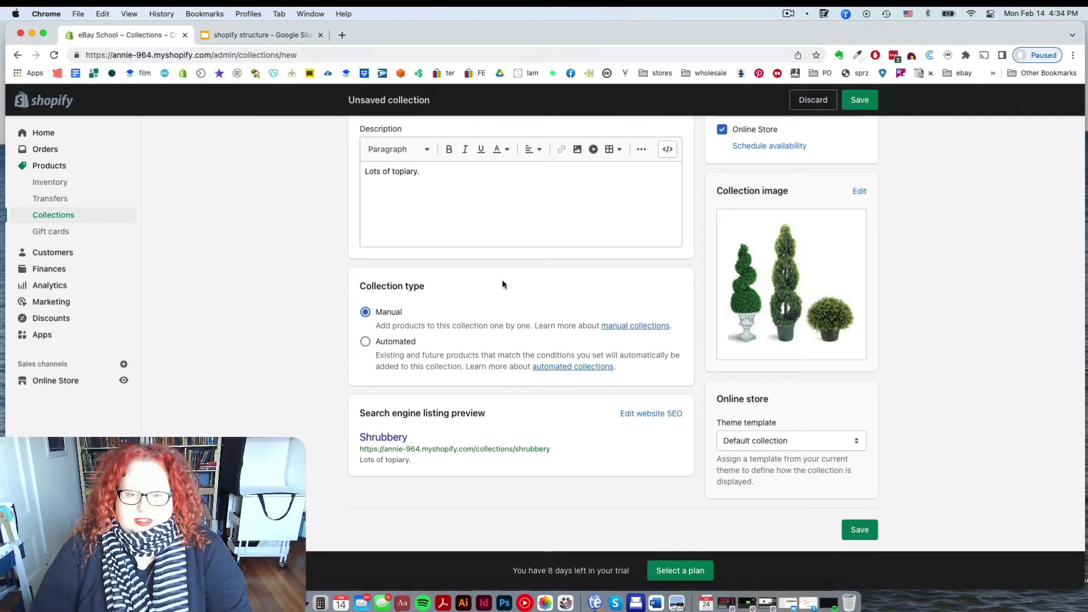
{"action": "left_click", "coordinate": [365, 343]}
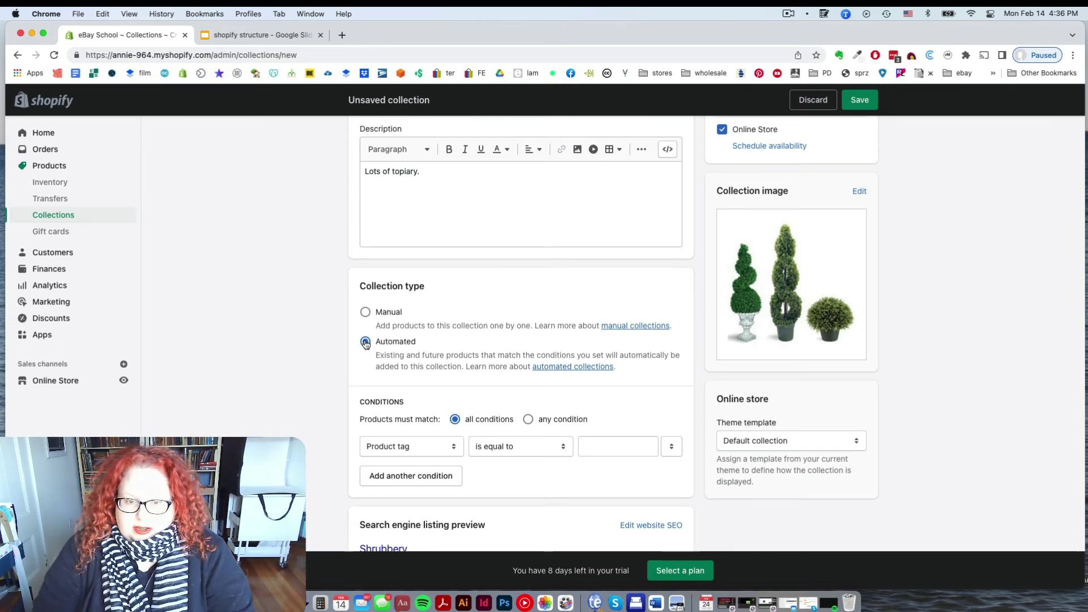
{"action": "scroll", "coordinate": [400, 378], "scroll_direction": "down", "scroll_amount": 3}
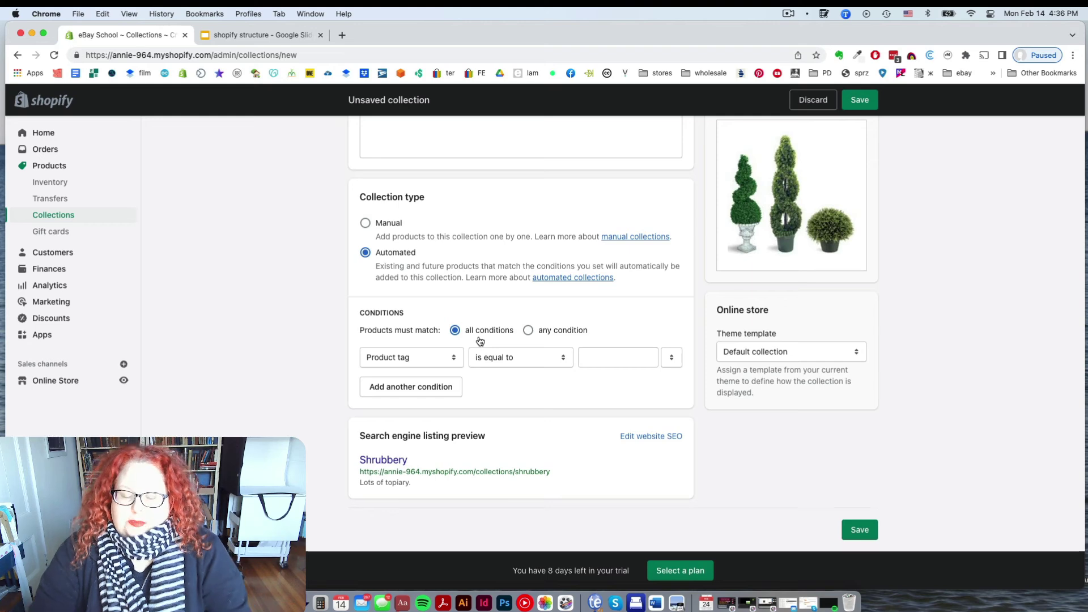
{"action": "left_click", "coordinate": [442, 360]}
{"action": "left_click", "coordinate": [441, 359]}
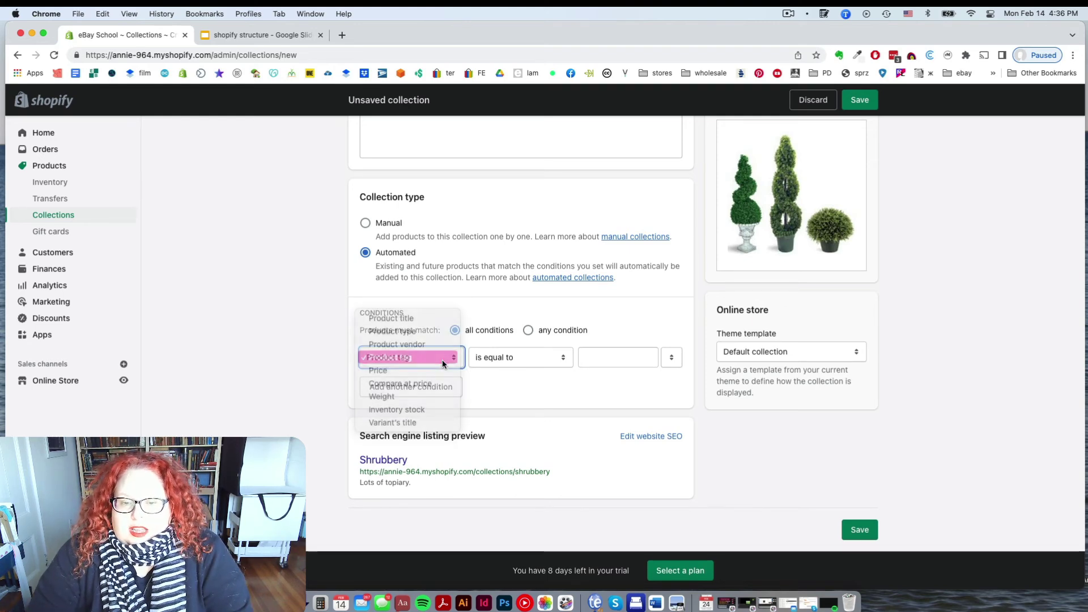
{"action": "left_click", "coordinate": [634, 357]}
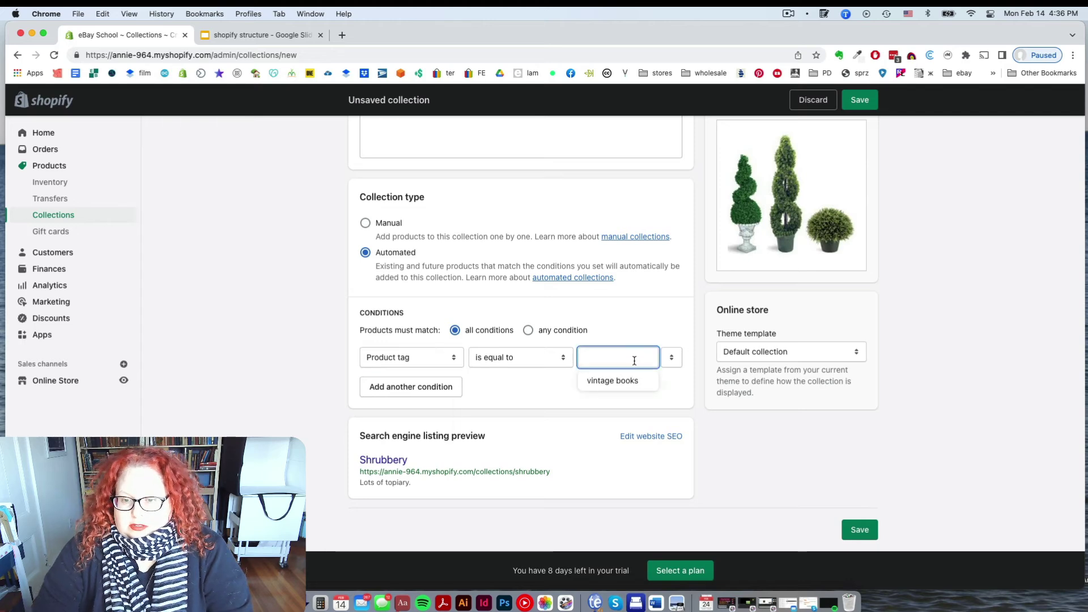
{"action": "type", "text": "green"}
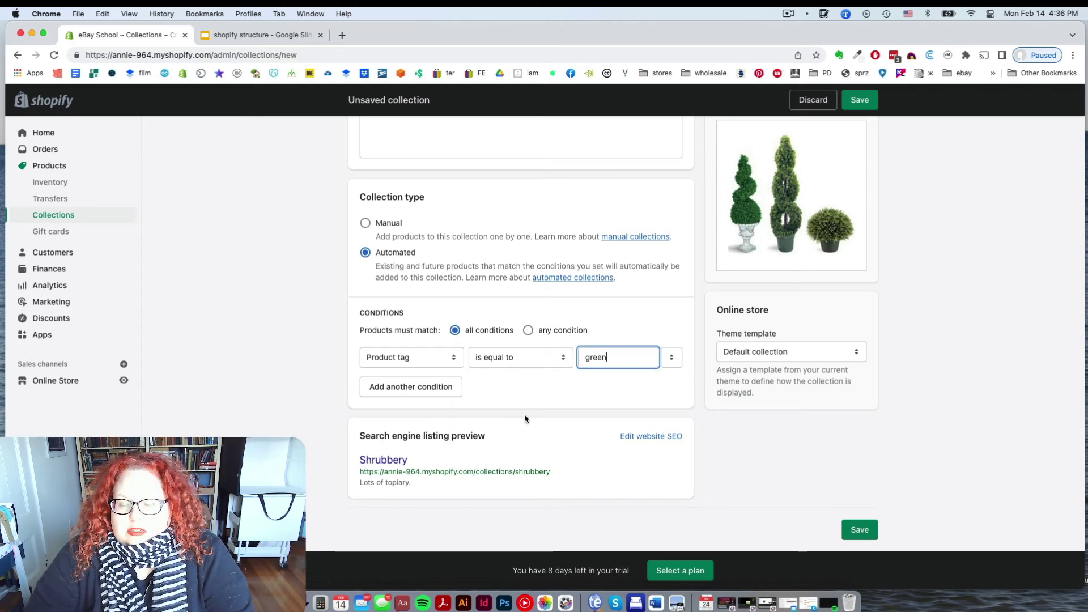
Add a second condition that the product title contains "green".
{"action": "scroll", "coordinate": [565, 418], "scroll_direction": "up", "scroll_amount": 1}
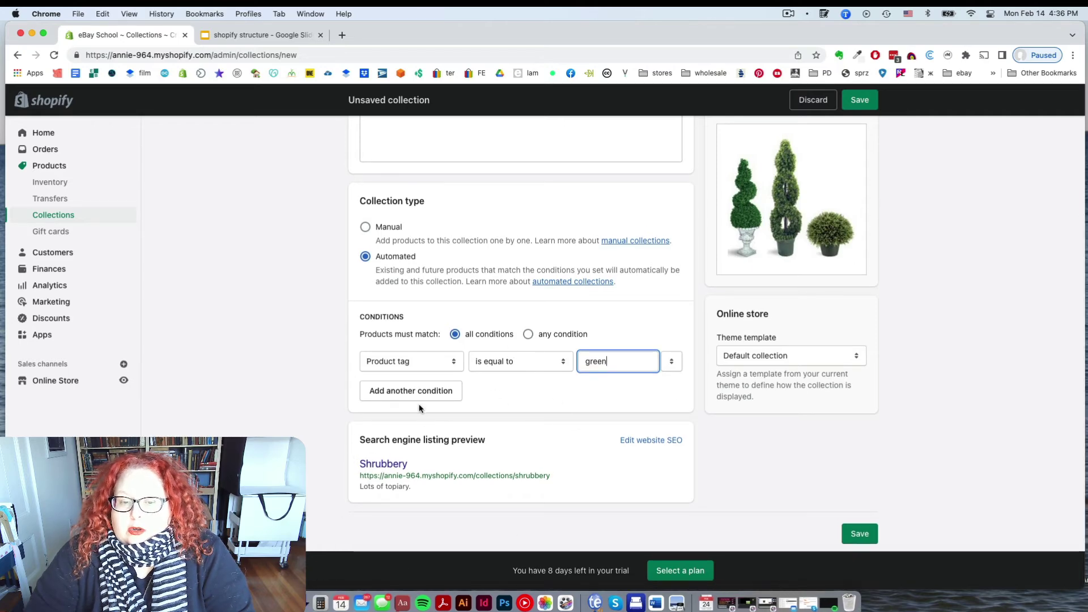
{"action": "left_click", "coordinate": [429, 391]}
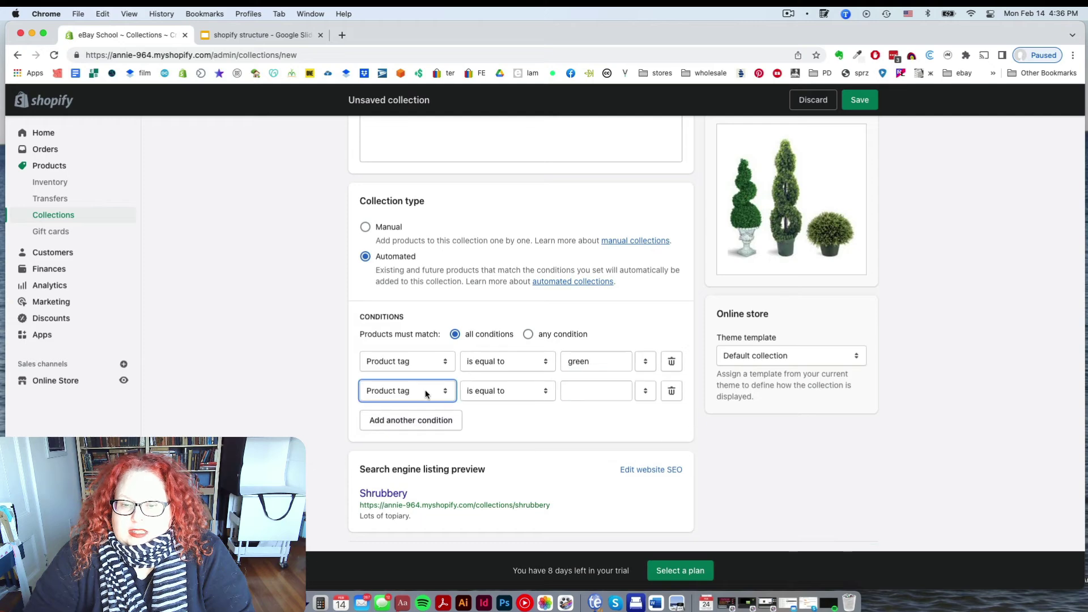
{"action": "left_click", "coordinate": [419, 388]}
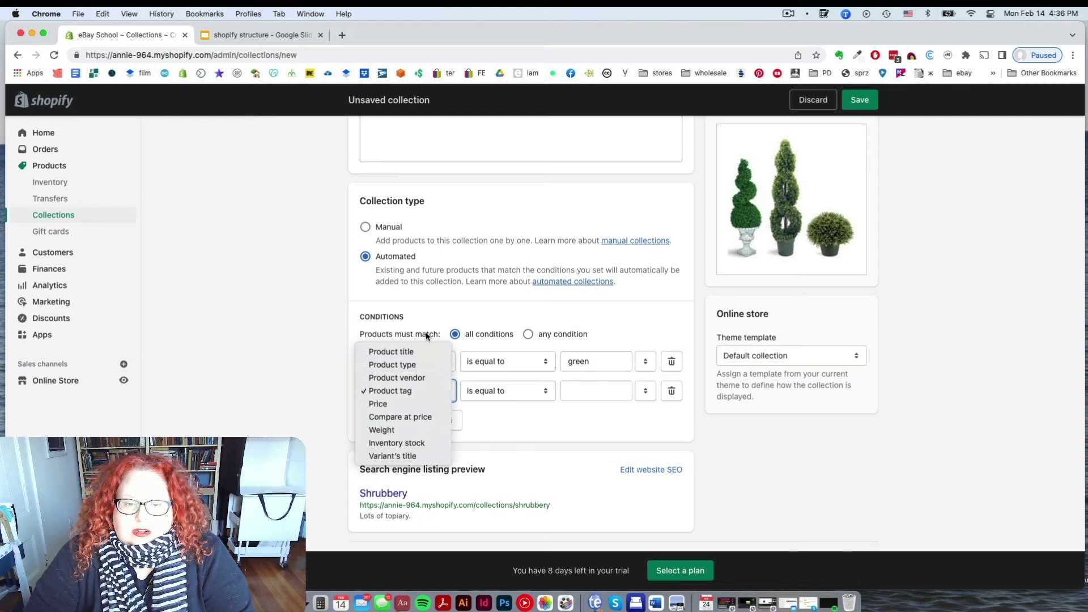
{"action": "left_click", "coordinate": [426, 349]}
{"action": "left_click", "coordinate": [577, 391]}
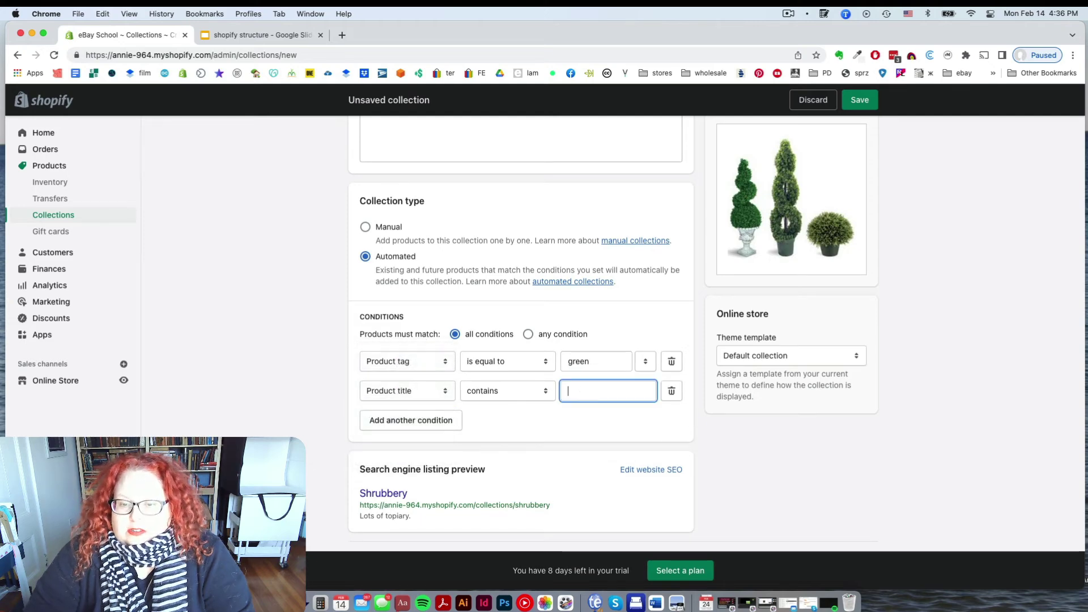
{"action": "type", "text": "green"}
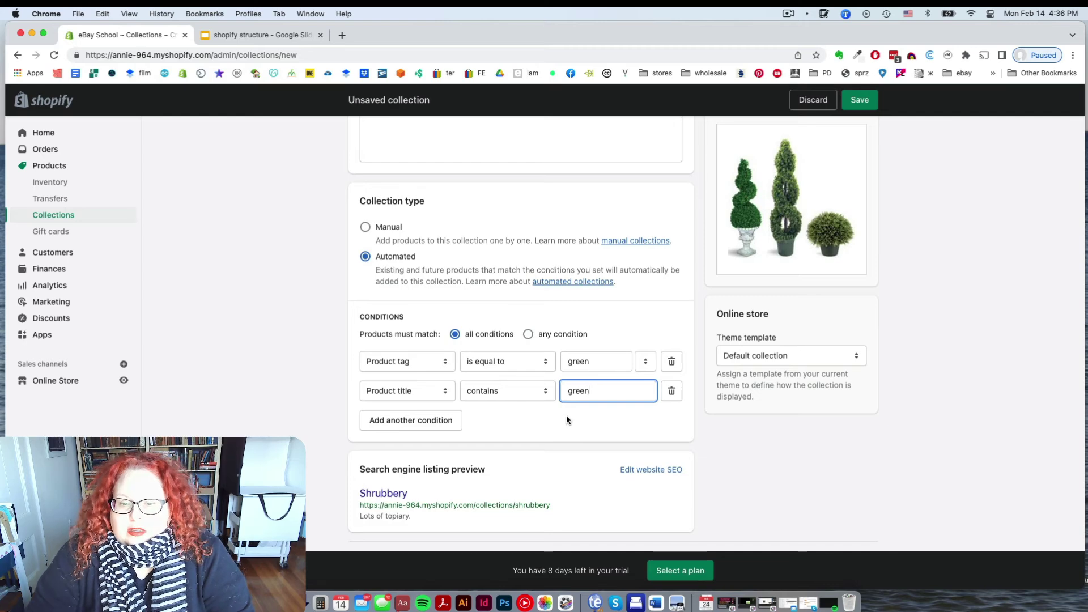
Replace the value of the product title condition with "Organic".
{"action": "key", "text": "BackSpace"}
{"action": "key", "text": "BackSpace"}
{"action": "key", "text": "BackSpace"}
{"action": "key", "text": "BackSpace"}
{"action": "key", "text": "BackSpace"}
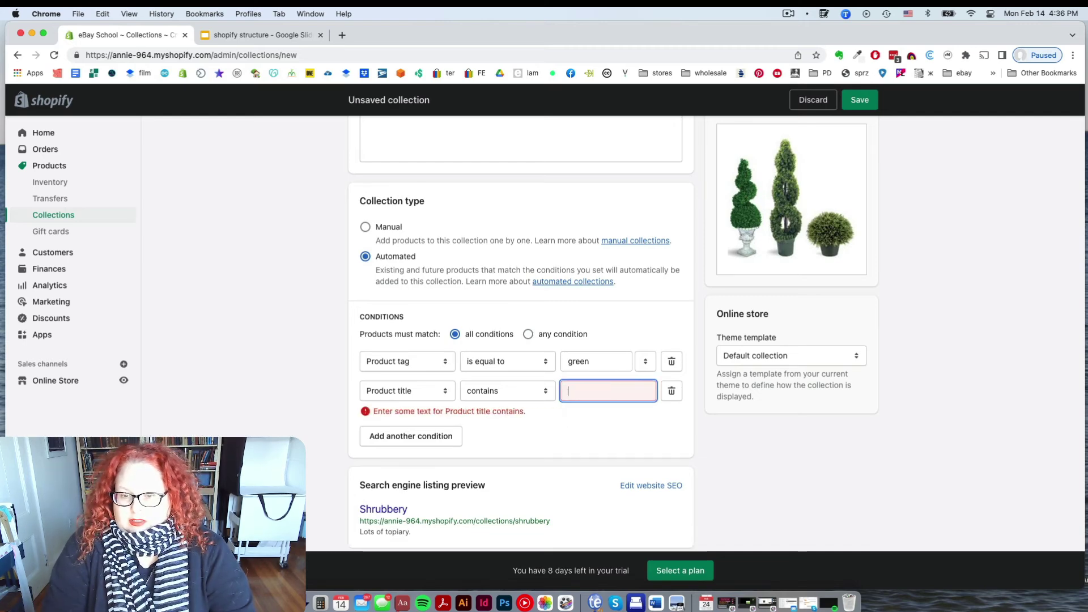
{"action": "type", "text": "Org"}
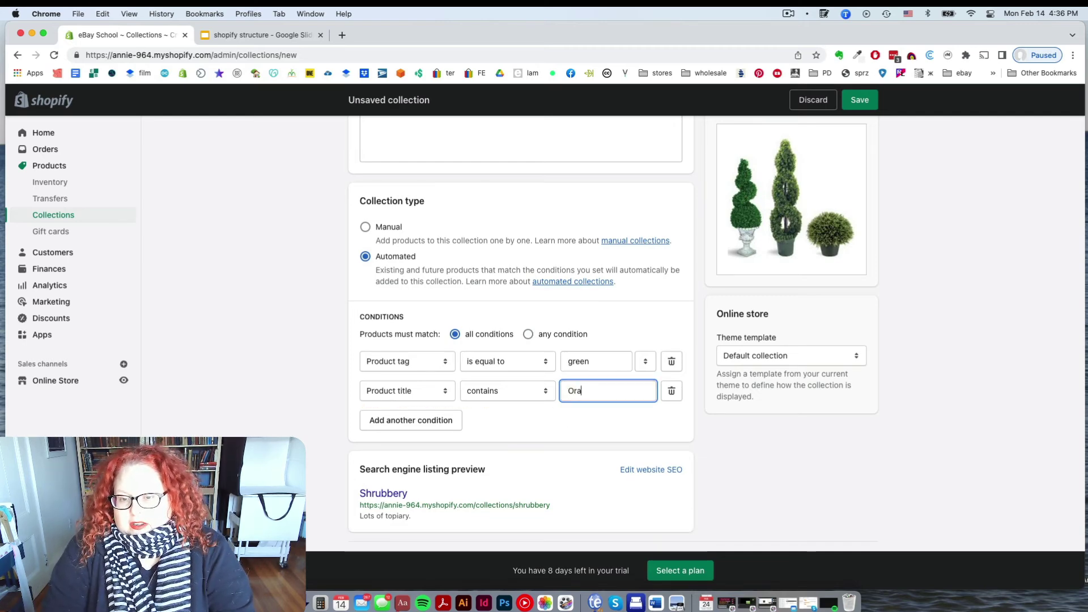
{"action": "type", "text": "anic"}
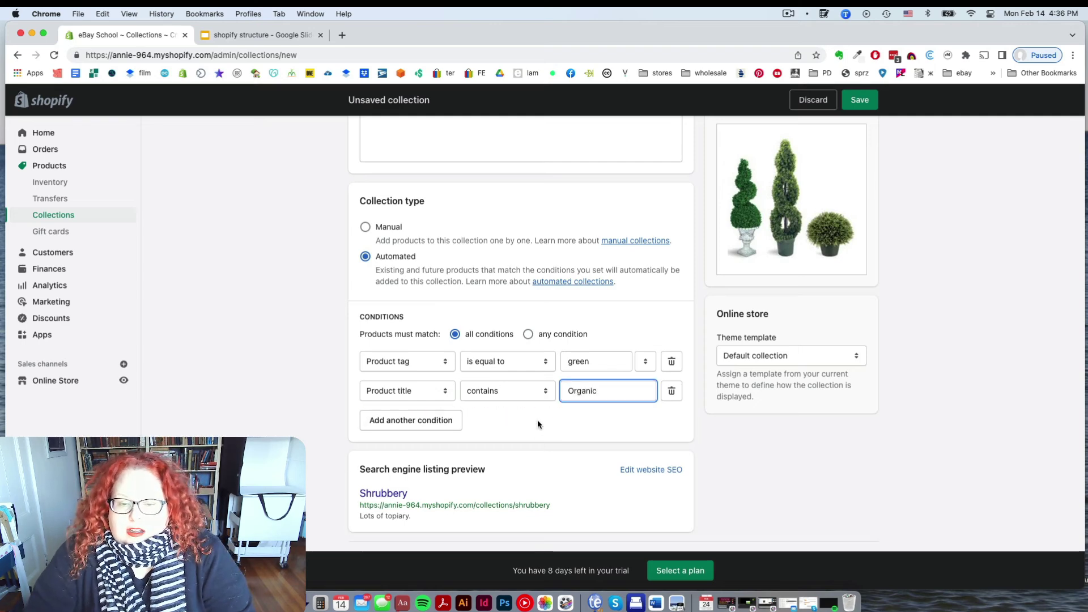
Make products match any condition, and review the comparison and field options of the product title condition without changing them.
{"action": "left_click", "coordinate": [532, 391]}
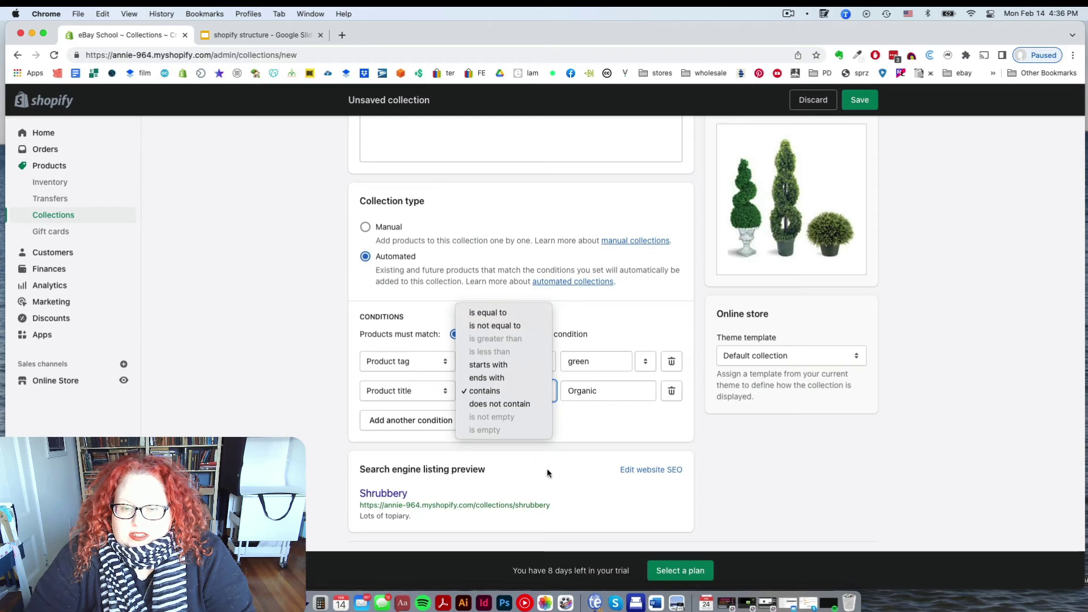
{"action": "left_click", "coordinate": [605, 444]}
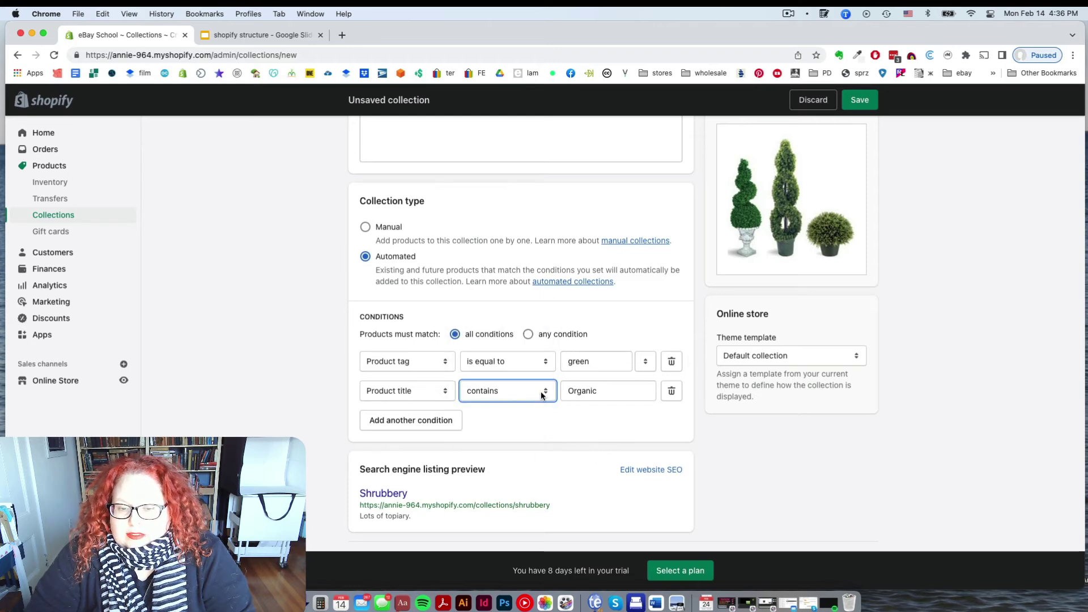
{"action": "left_click", "coordinate": [578, 336]}
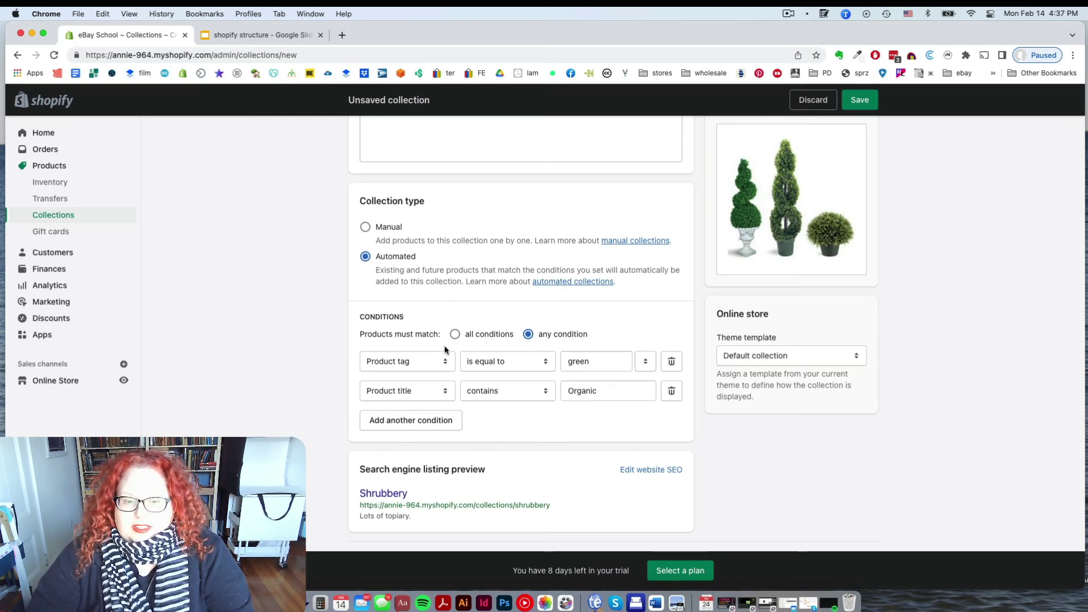
{"action": "left_click", "coordinate": [451, 388]}
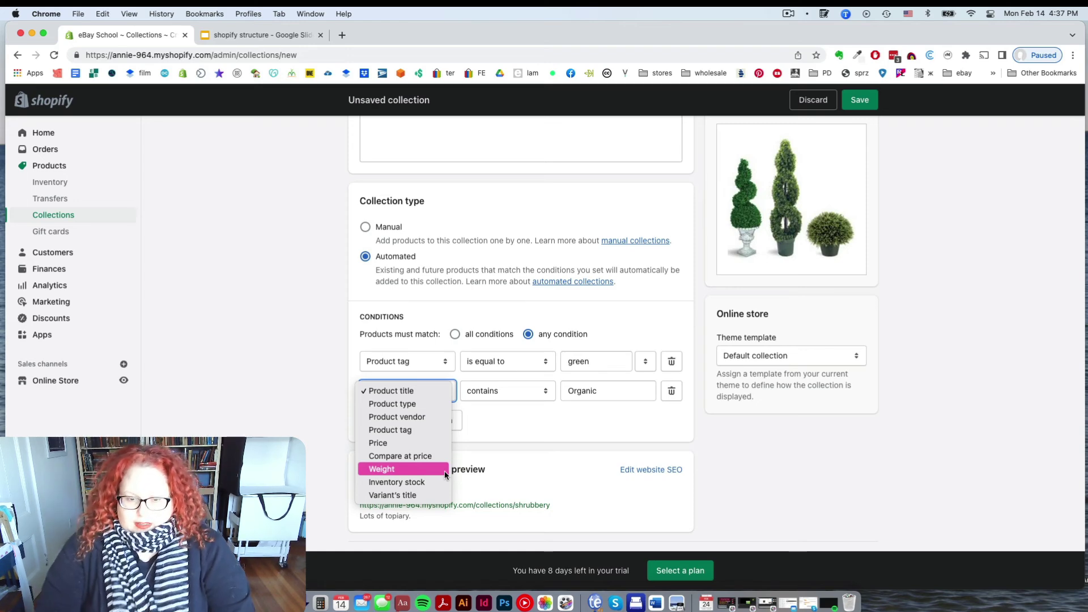
{"action": "left_click", "coordinate": [491, 451]}
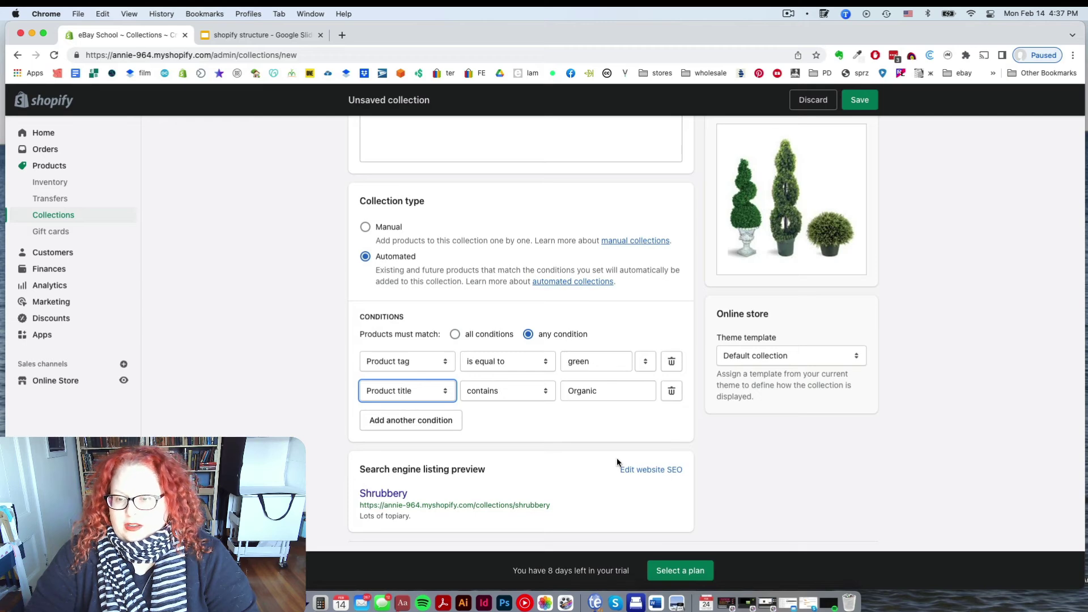
Set the Shrubbery collection's type to Manual and save the collection.
{"action": "scroll", "coordinate": [617, 457], "scroll_direction": "up", "scroll_amount": 5}
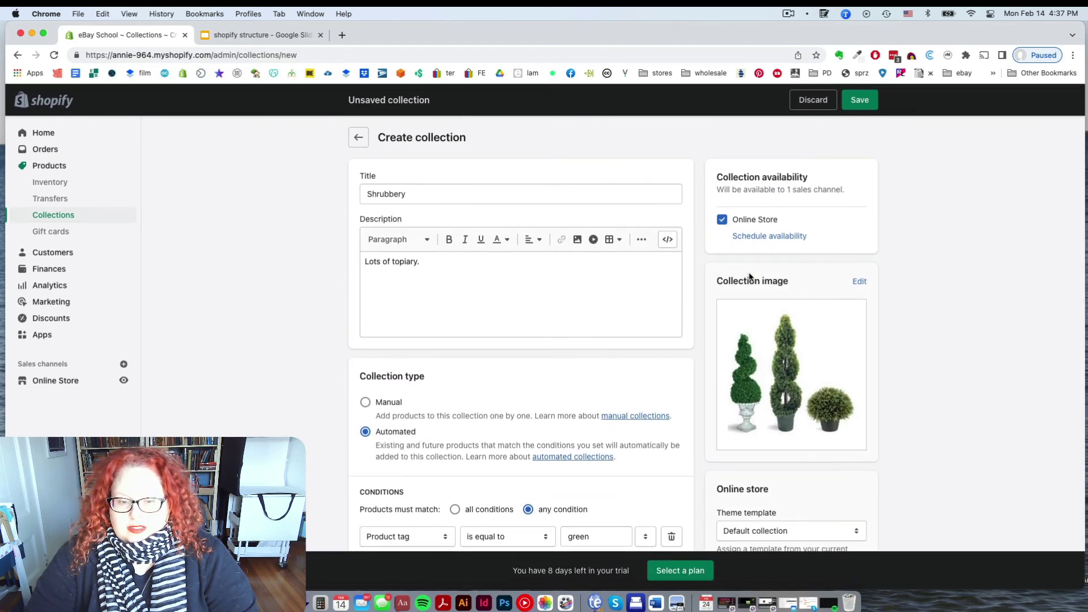
{"action": "left_click", "coordinate": [365, 402]}
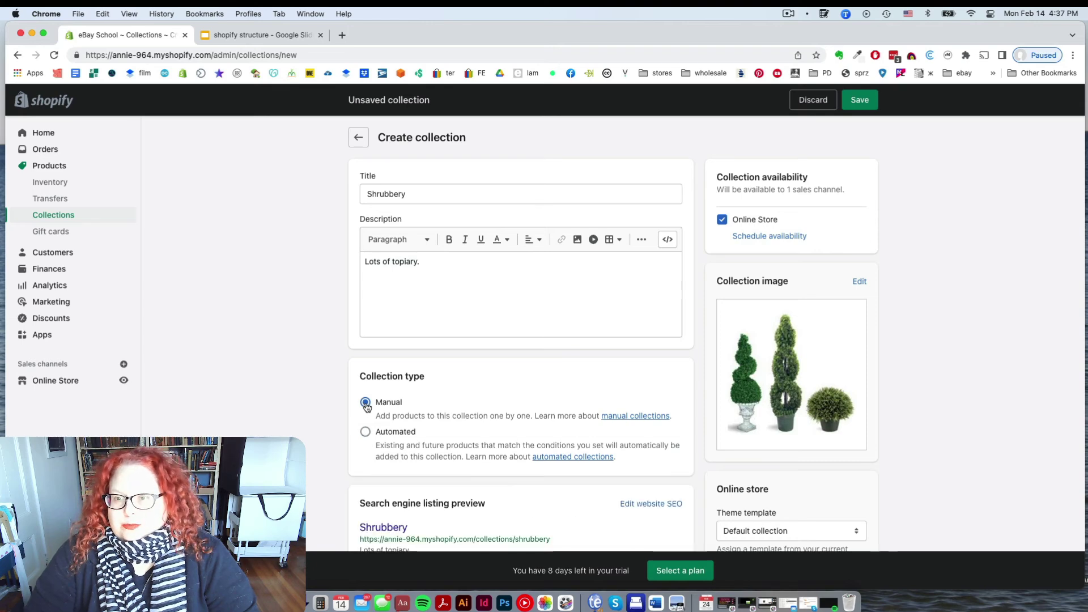
{"action": "left_click", "coordinate": [859, 101]}
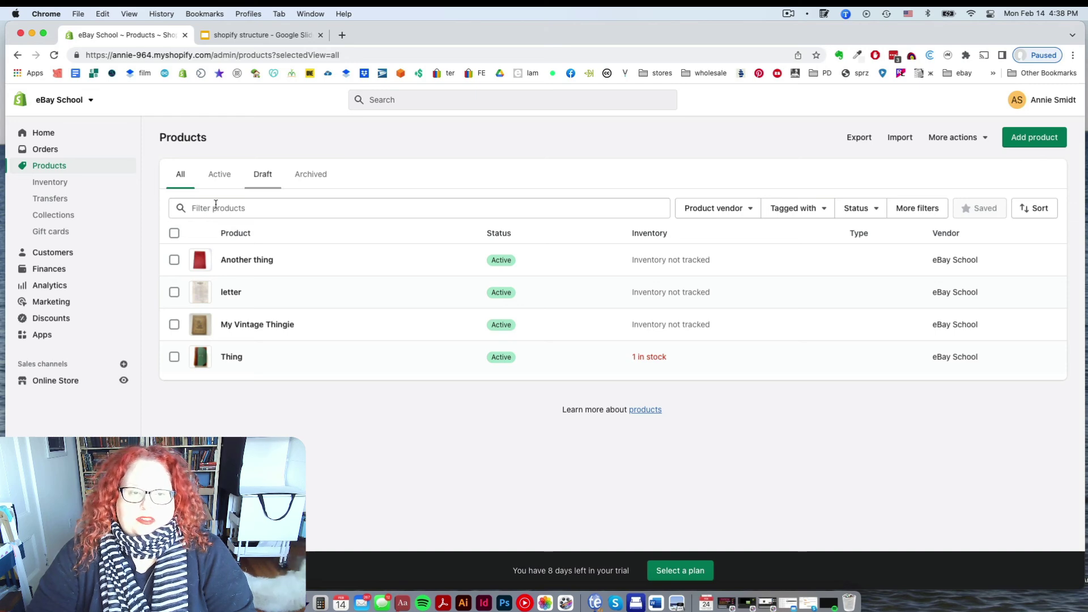
Open all products in the bulk editor and remove the SKU field from the edited fields.
{"action": "left_click", "coordinate": [174, 235]}
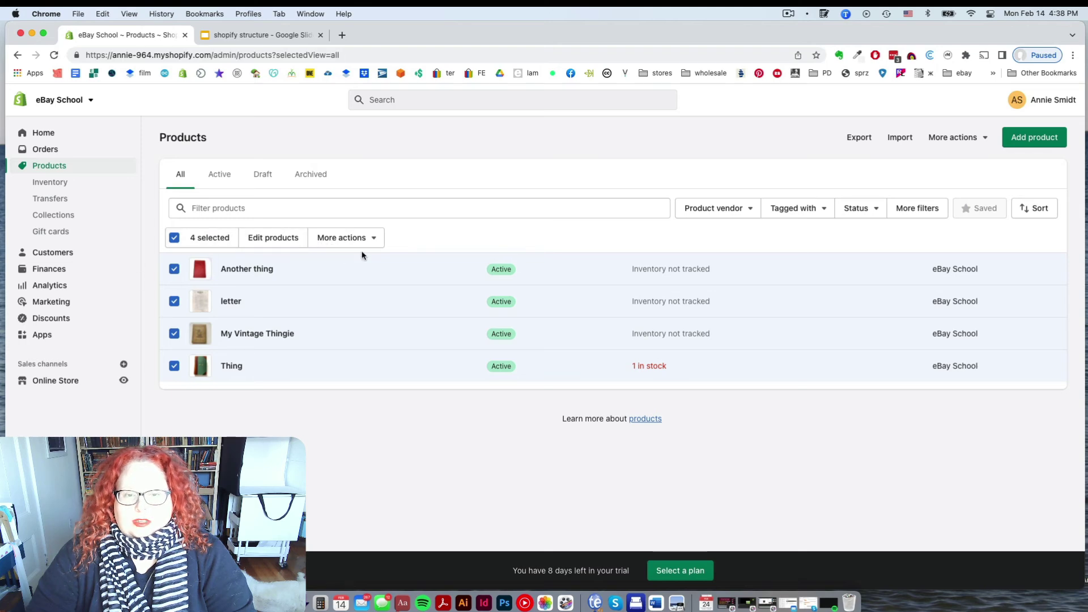
{"action": "left_click", "coordinate": [275, 238]}
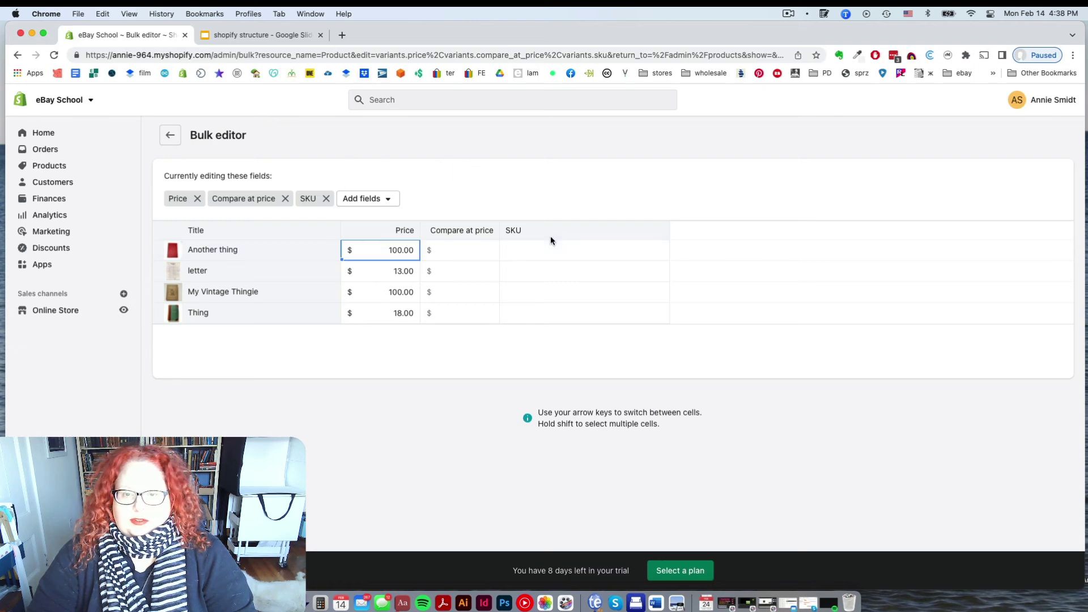
{"action": "left_click", "coordinate": [327, 198]}
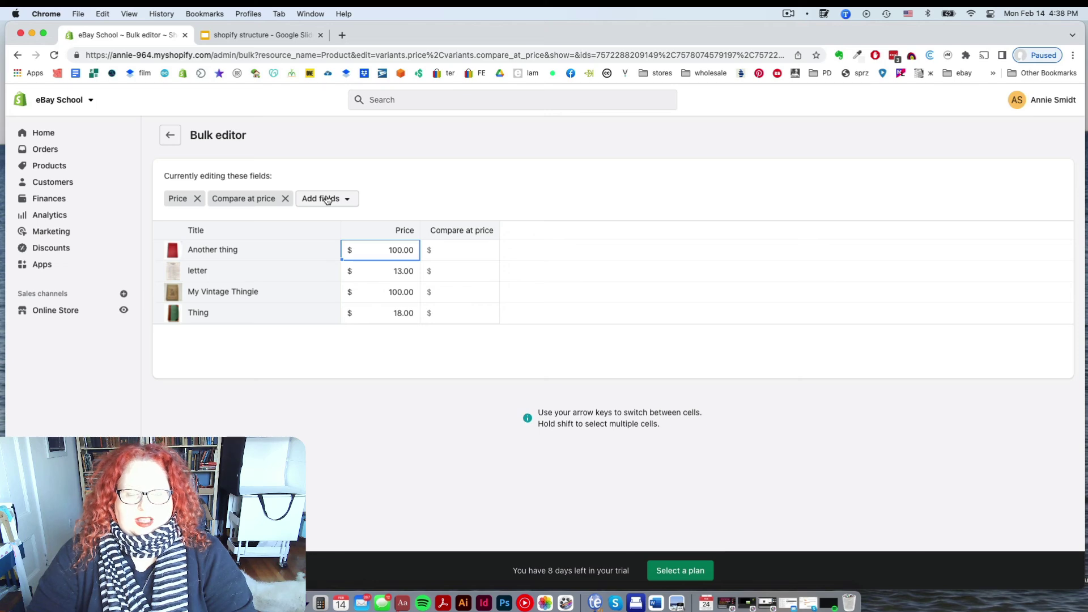
Look through the fields available for bulk editing and add the Tags field to the table.
{"action": "left_click", "coordinate": [352, 203]}
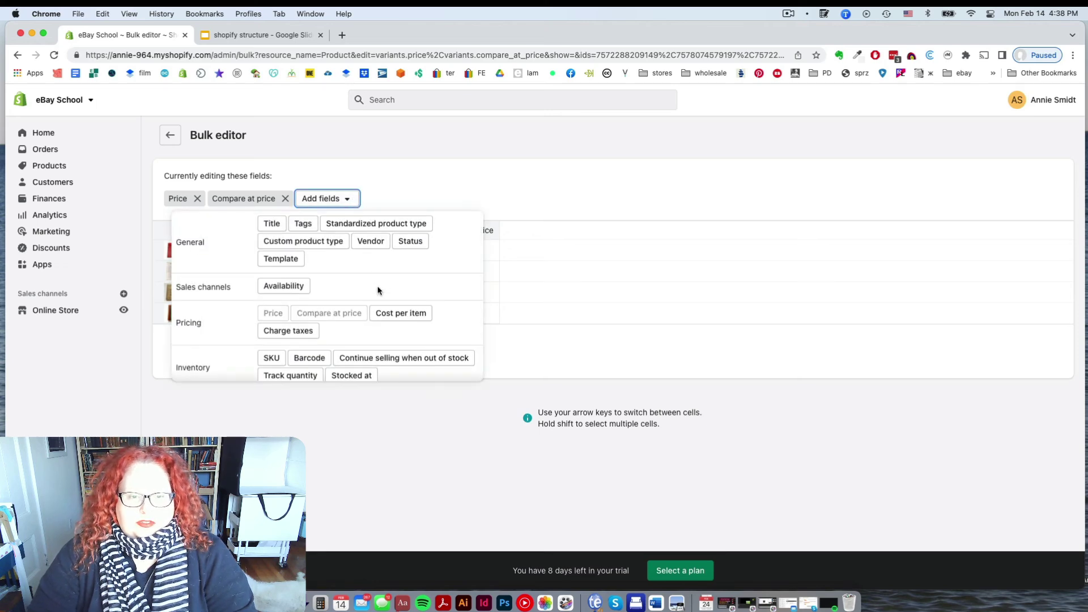
{"action": "scroll", "coordinate": [378, 291], "scroll_direction": "down", "scroll_amount": 3}
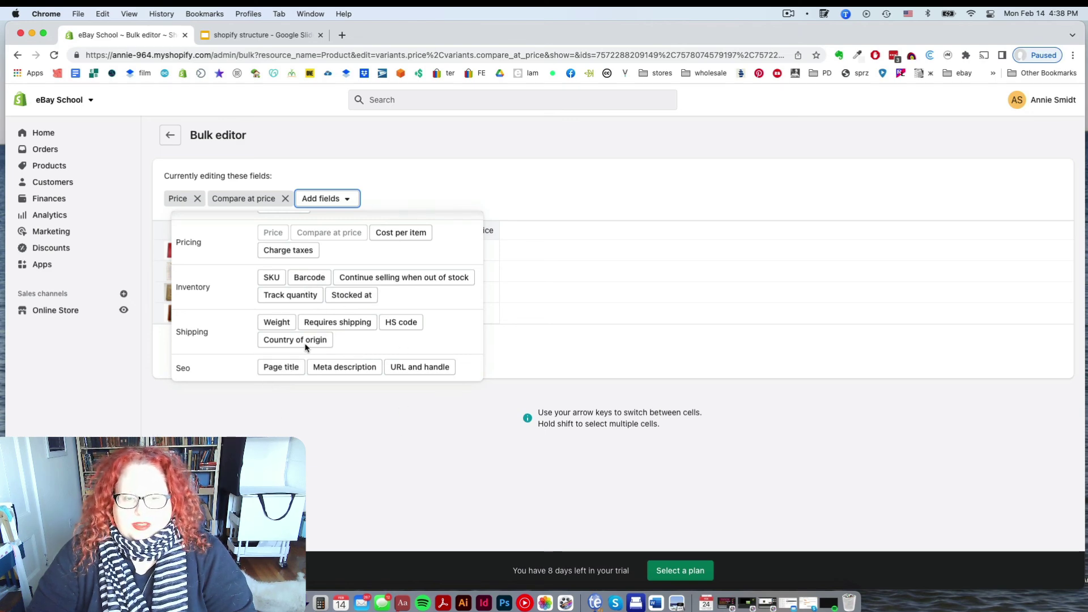
{"action": "scroll", "coordinate": [311, 279], "scroll_direction": "up", "scroll_amount": 3}
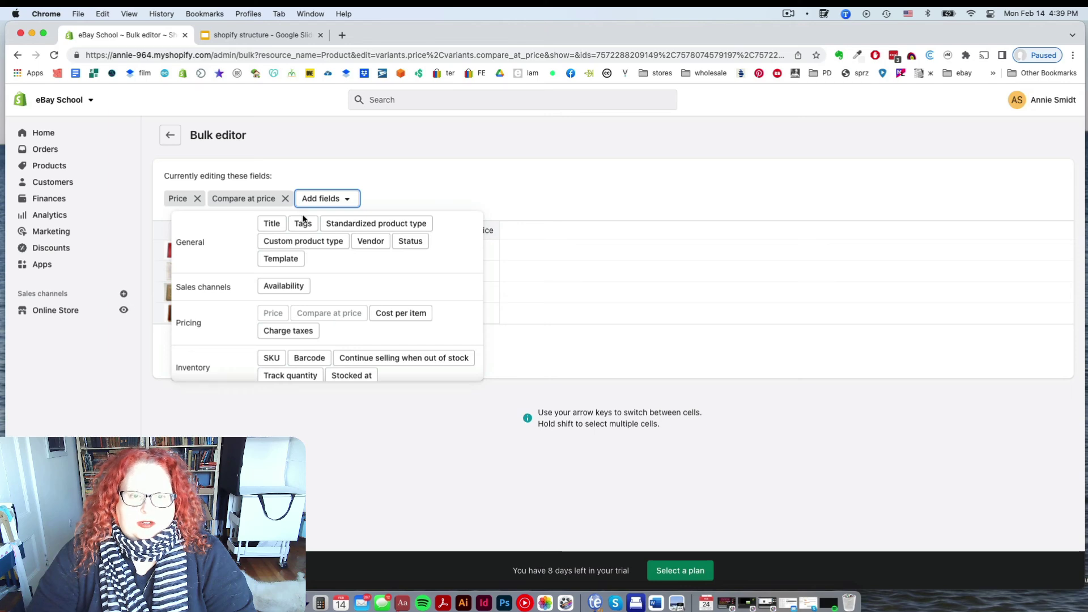
{"action": "left_click", "coordinate": [305, 225]}
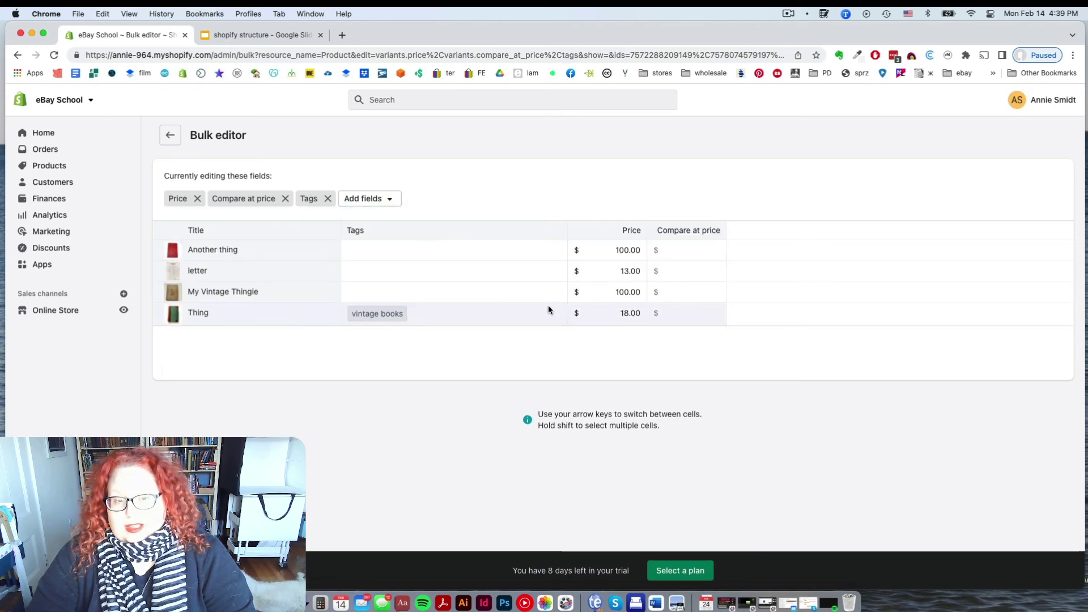
Add the existing tag "vintage books" to the products Another thing, letter and My Vintage Thingie.
{"action": "left_click", "coordinate": [382, 252]}
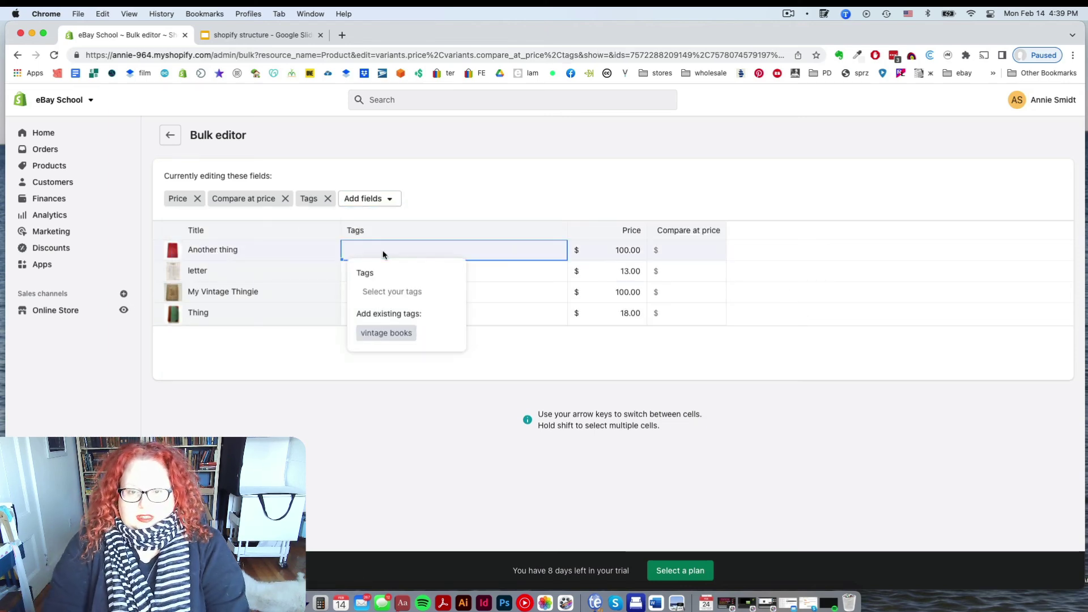
{"action": "left_click", "coordinate": [384, 333]}
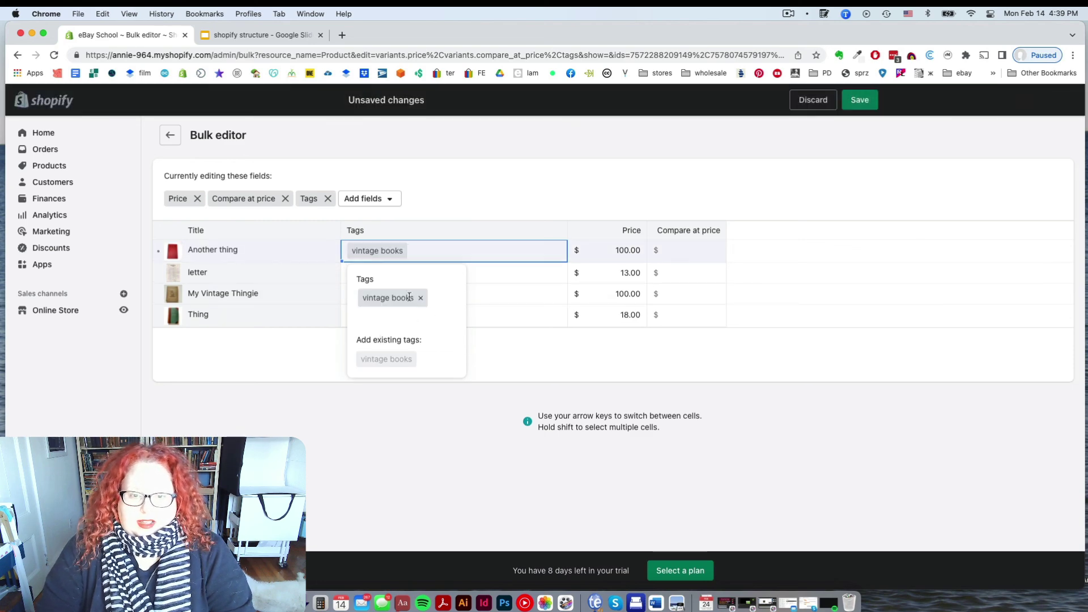
{"action": "left_click", "coordinate": [489, 274]}
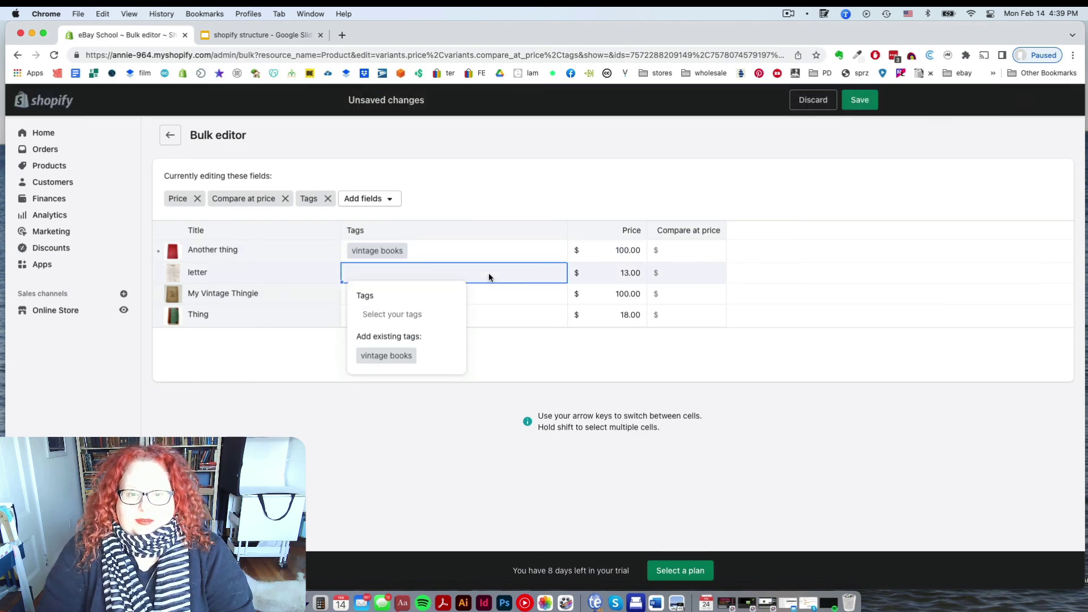
{"action": "left_click", "coordinate": [489, 277]}
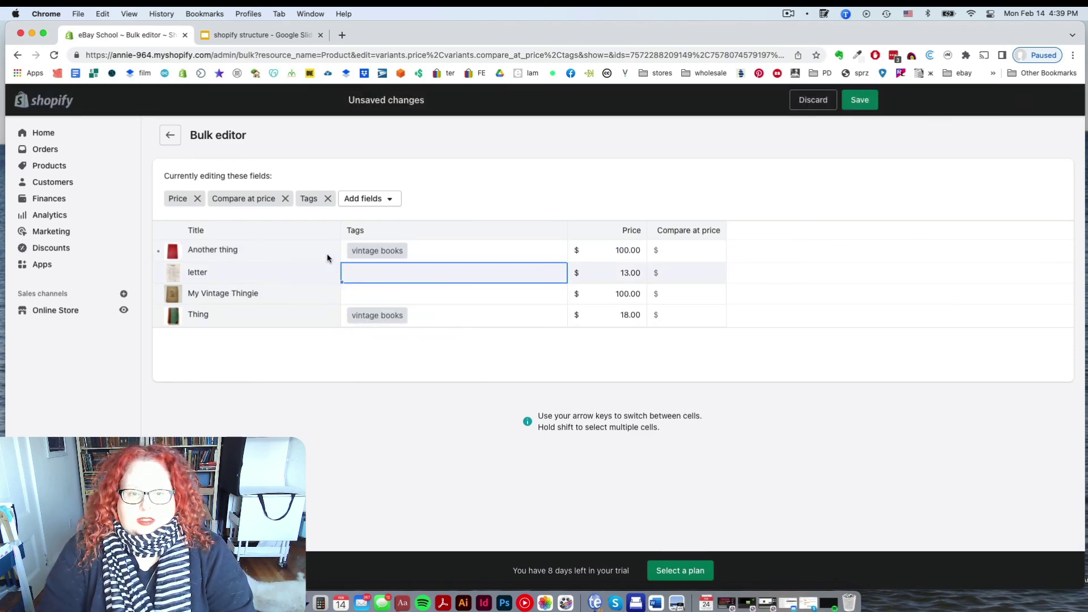
{"action": "left_click", "coordinate": [393, 275]}
{"action": "left_click", "coordinate": [383, 354]}
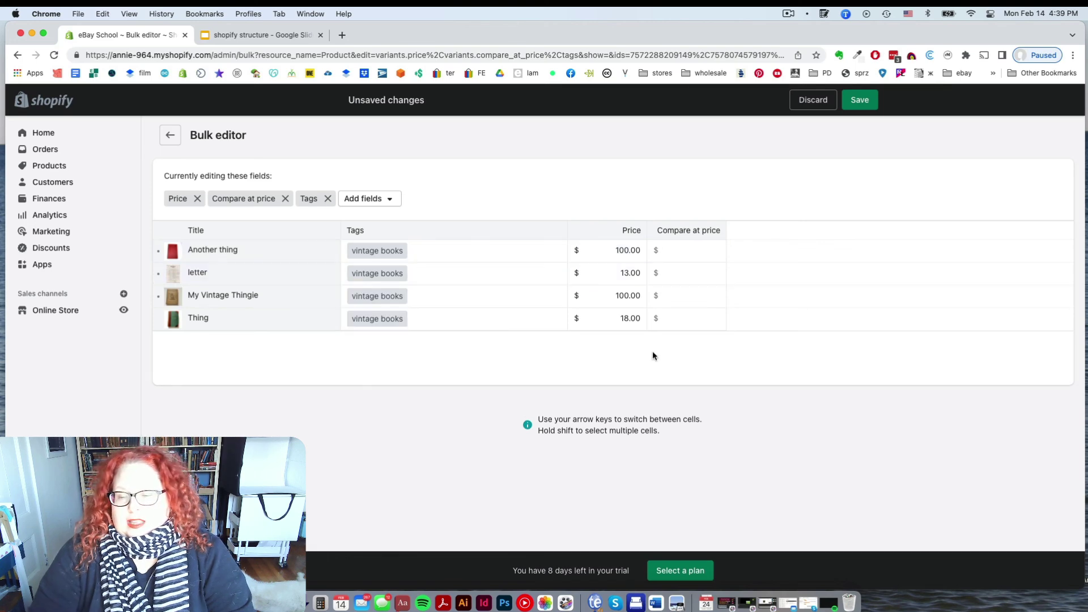